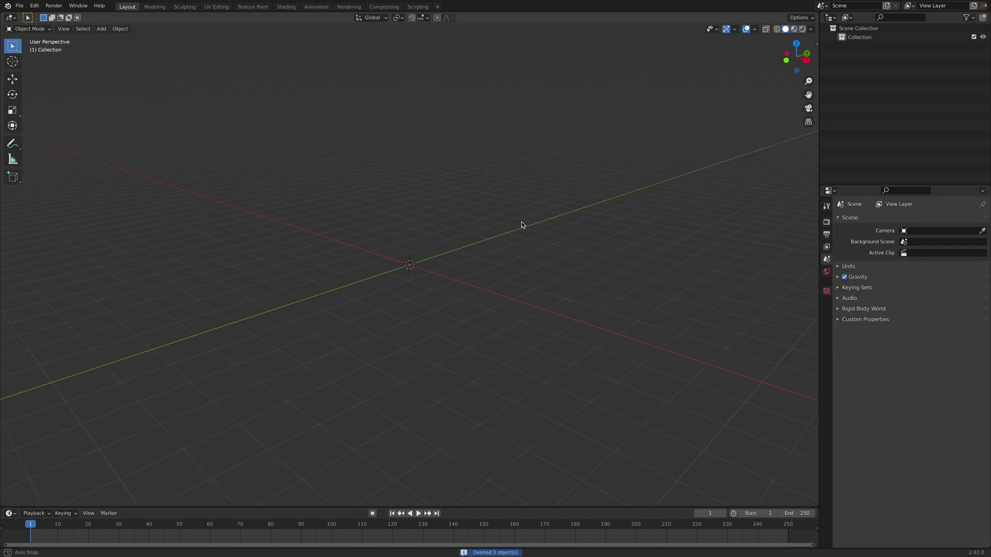
Step: Switch to the front view and add a mesh cone at the world origin
key("shift+a")
mouse_move(513, 224)
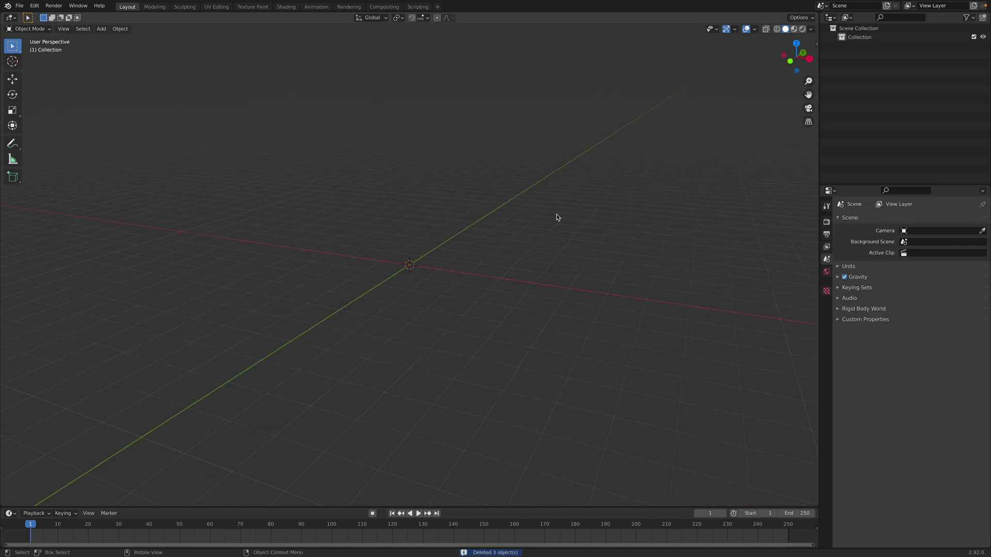
key("grave")
left_click(513, 187)
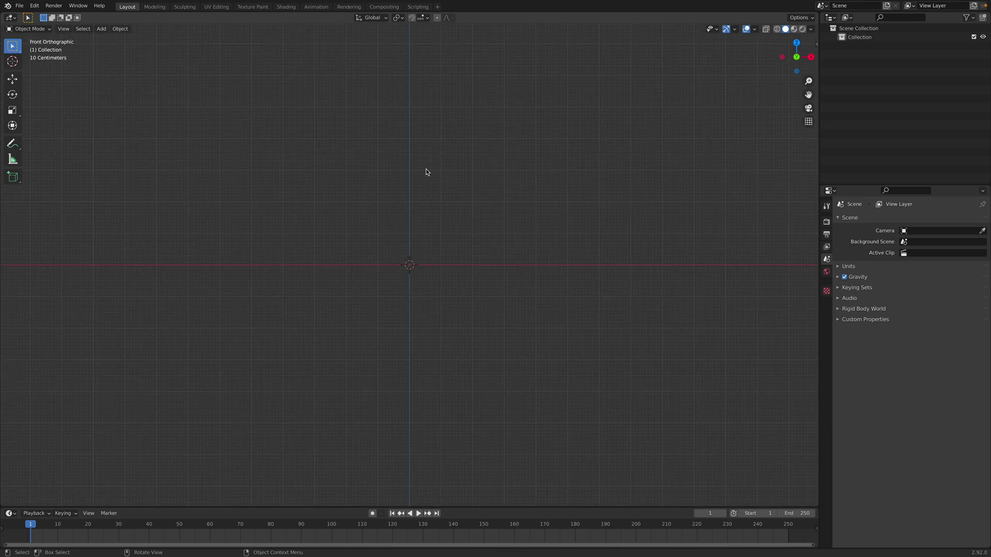
middle_click_drag(450, 211, 467, 268, "shift")
key("shift+a")
mouse_move(432, 237)
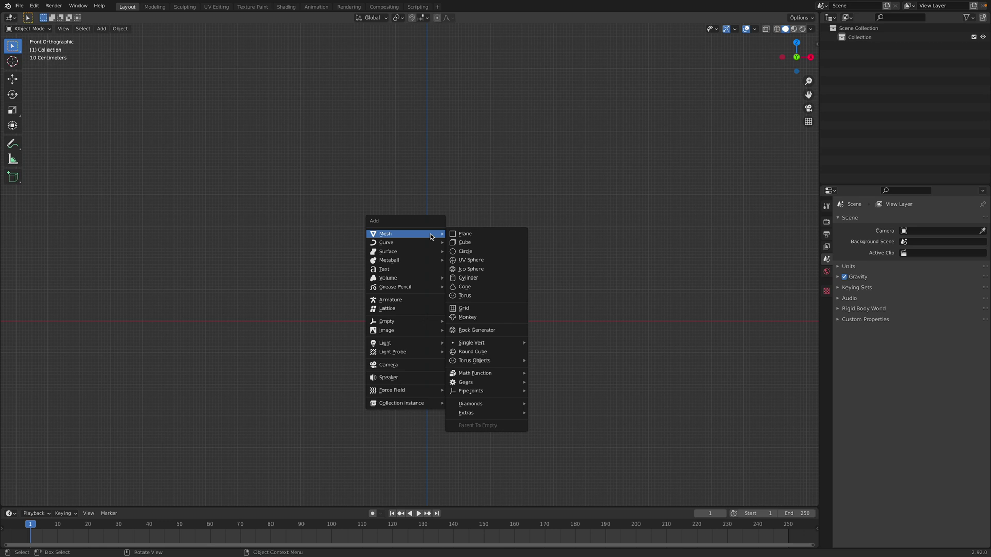
left_click(466, 286)
Step: Move and rotate the cone to about X -3.68 m, Z 3.50 m, tilted about 54° around Y
key("g")
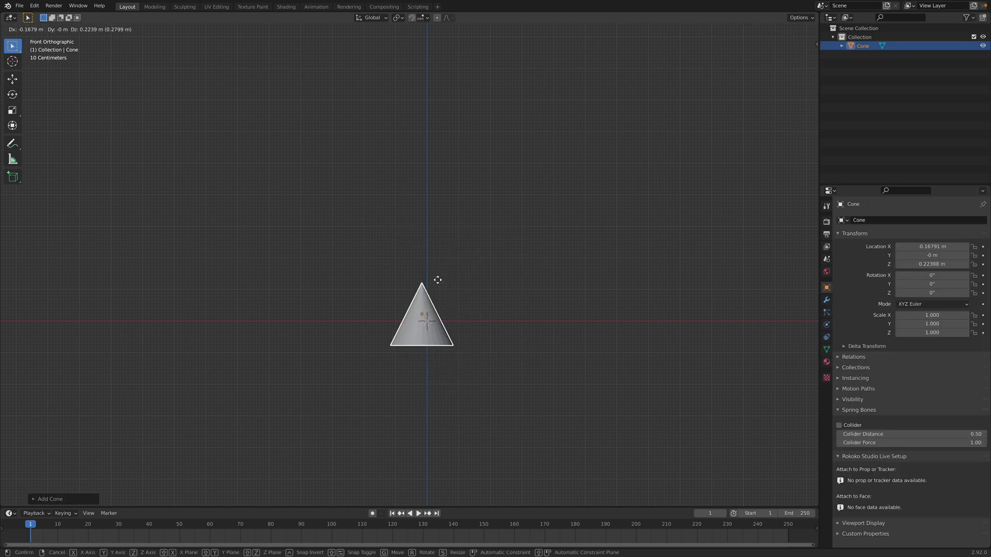
left_click(463, 279)
key("r")
left_click(407, 339)
key("g")
left_click(355, 261)
Step: Duplicate the cone across the vertical axis to about X 3.50 m, Z 3.69 m, tilted about -56° around Y
key("shift+d")
left_click(563, 269)
key("r")
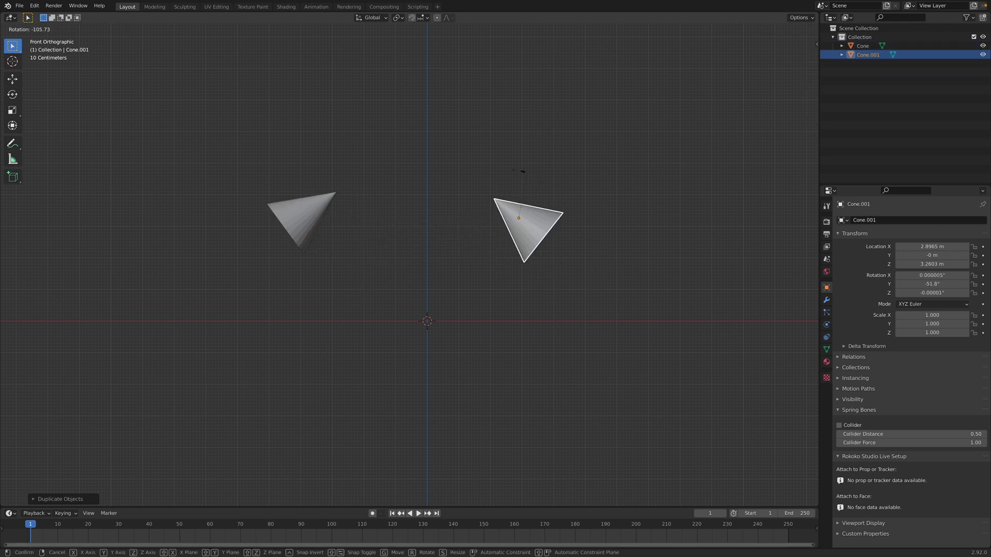
left_click(531, 180)
key("g")
left_click(557, 191)
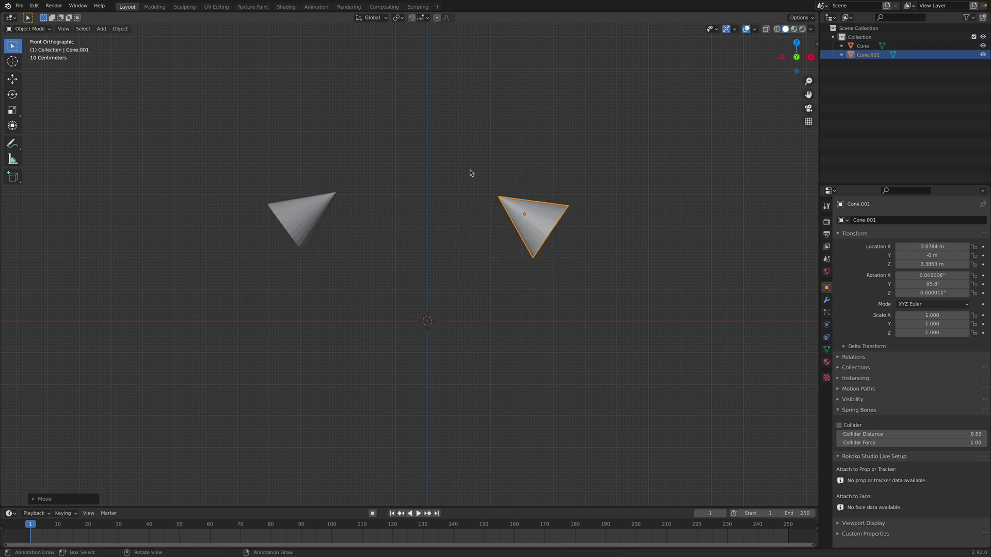
key("g")
left_click(562, 196)
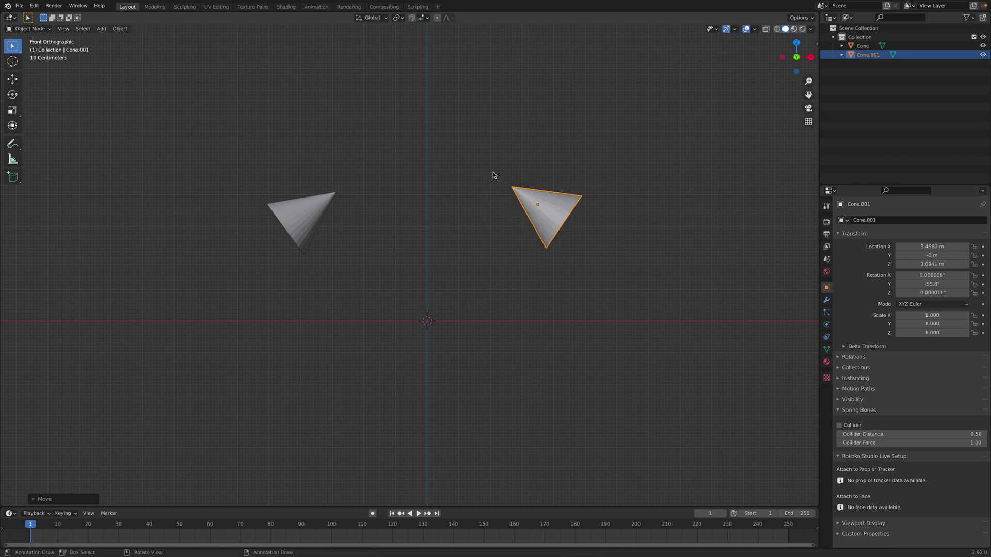
Step: Duplicate the original cone below the horizontal axis at about X -1.78 m, Z -2.43 m, tilted about 13° around Y
left_click(333, 217)
key("shift+d")
left_click(418, 356)
key("r")
left_click(379, 209)
key("g")
left_click(423, 359)
key("r")
left_click(458, 347)
key("g")
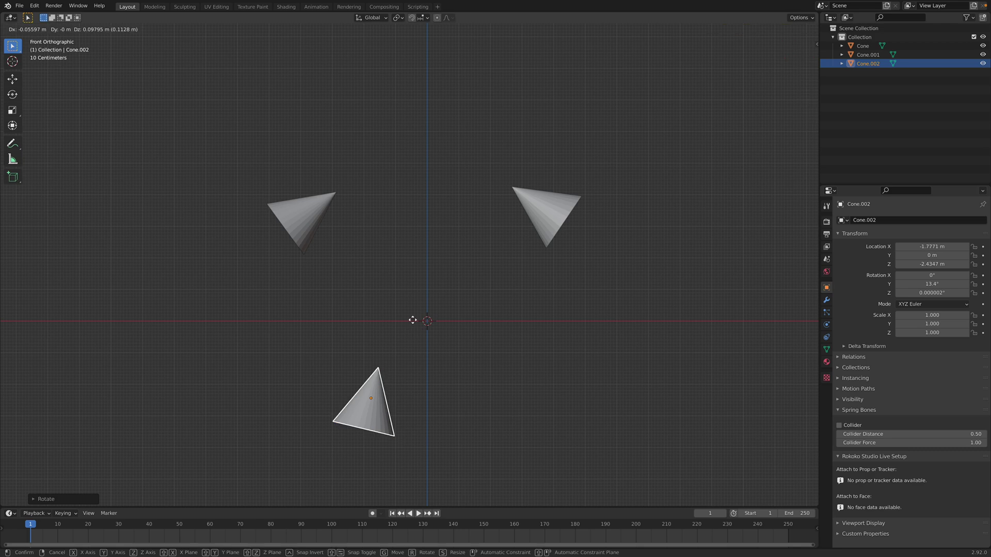
left_click(413, 320)
Step: Delete the two duplicated cones, keeping only the original
left_click(548, 196)
key("Delete")
left_click(365, 373)
key("Delete")
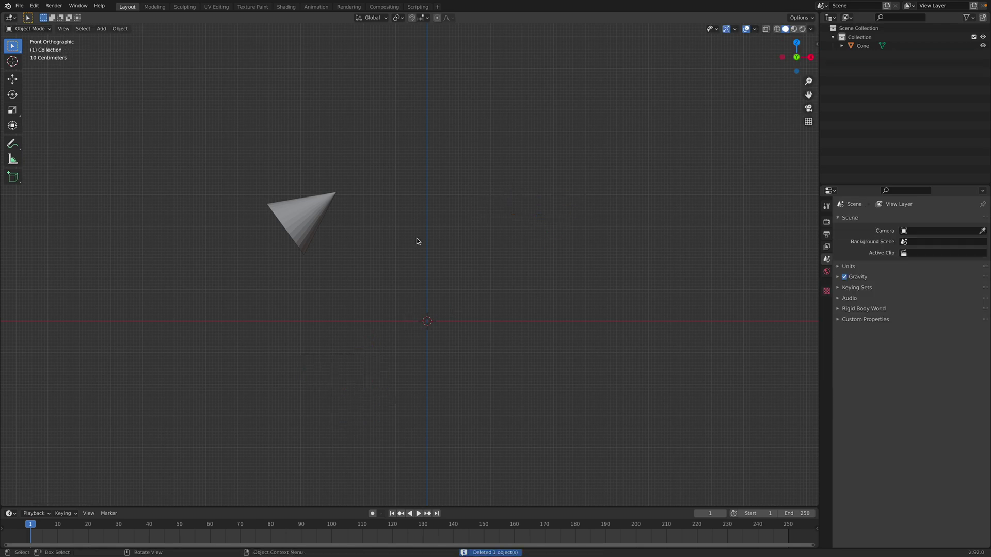
Step: Add an ico sphere at about X -0.21 m, Z 4.30 m and scale it to about 1.15
key("shift+a")
mouse_move(438, 184)
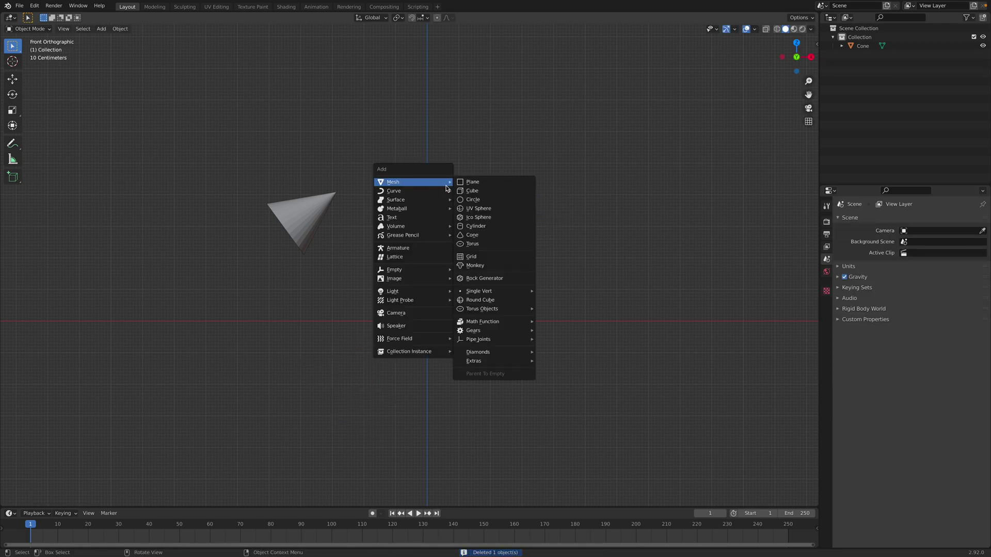
left_click(469, 212)
key("g")
left_click(448, 93)
key("s")
left_click(455, 198)
middle_click_drag(454, 198, 630, 247)
Step: Create a FLIP Fluids domain enclosing both the cone and the icosphere
key("n")
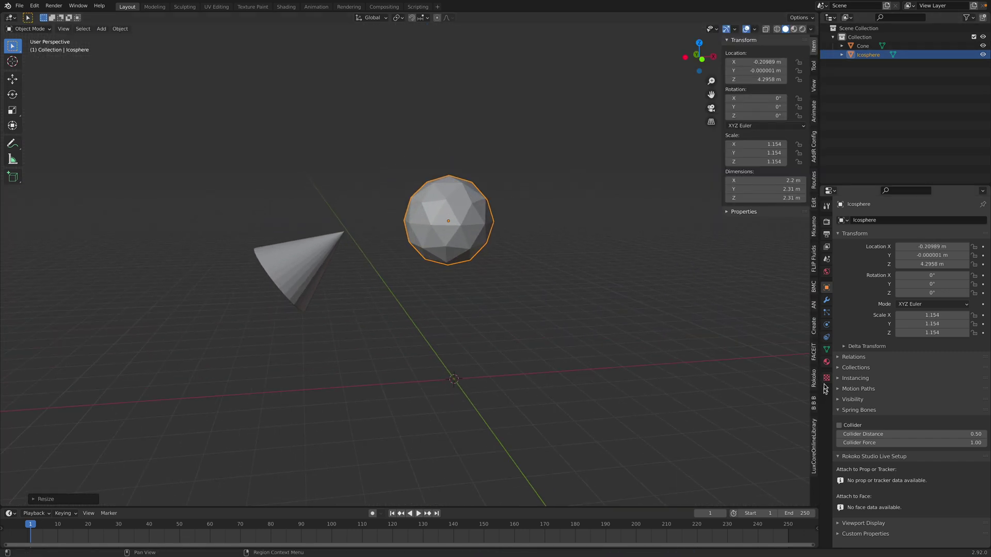
left_click(814, 260)
middle_click_drag(671, 289, 432, 212)
left_click(326, 261)
left_click(448, 223, "shift")
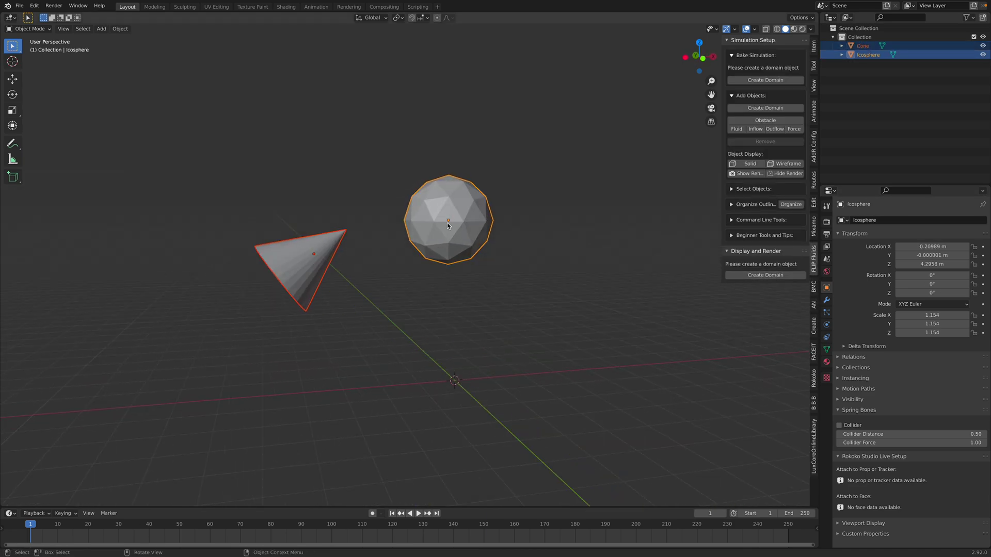
left_click(765, 80)
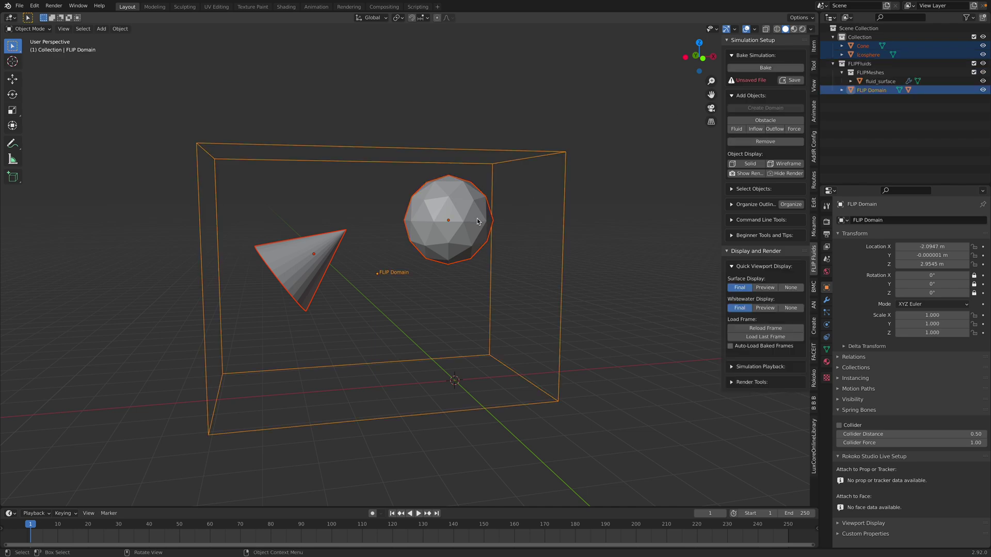
Step: Set the cone as a FLIP Fluids inflow and the icosphere as an obstacle
middle_click_drag(477, 218, 424, 231)
left_click(337, 207)
left_click(332, 239)
middle_click_drag(331, 239, 304, 281)
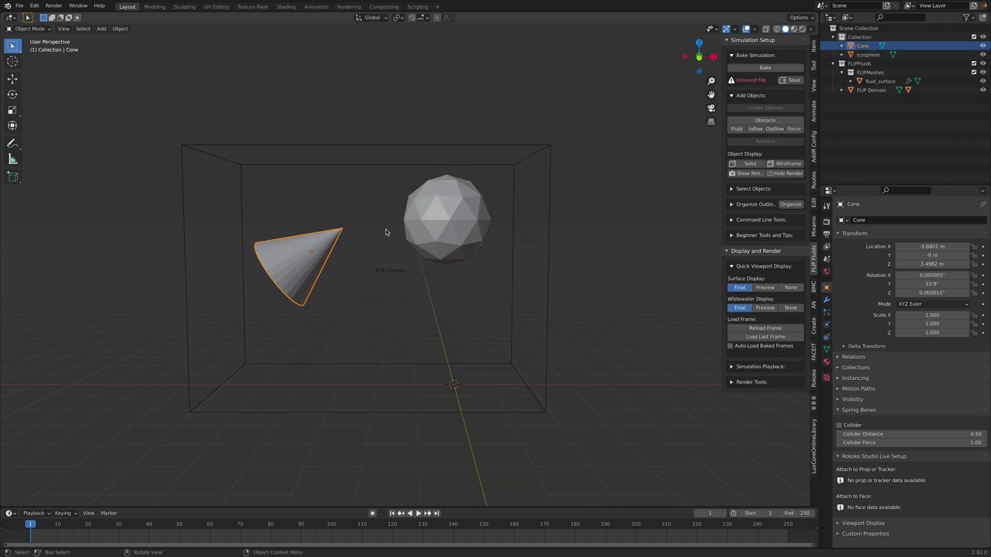
left_click(756, 129)
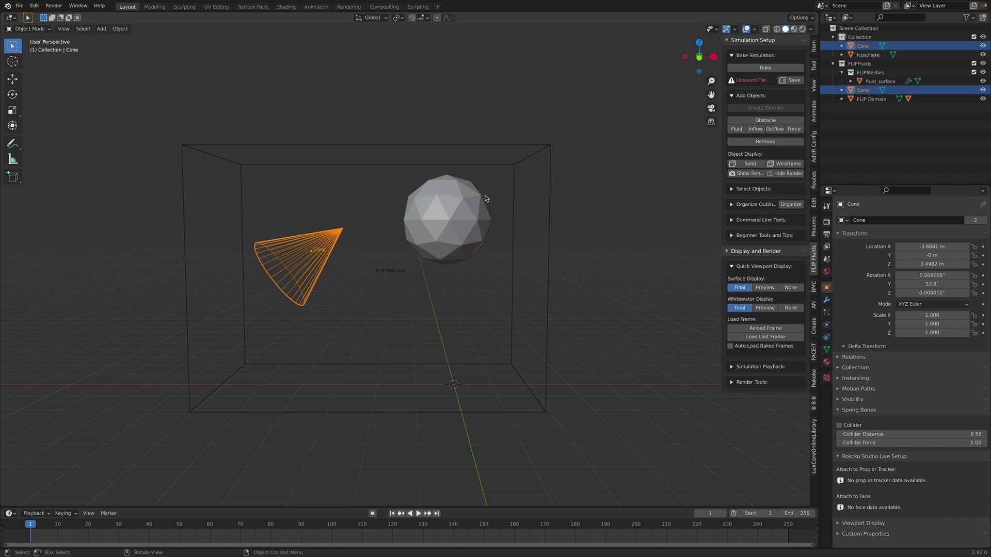
left_click(456, 205)
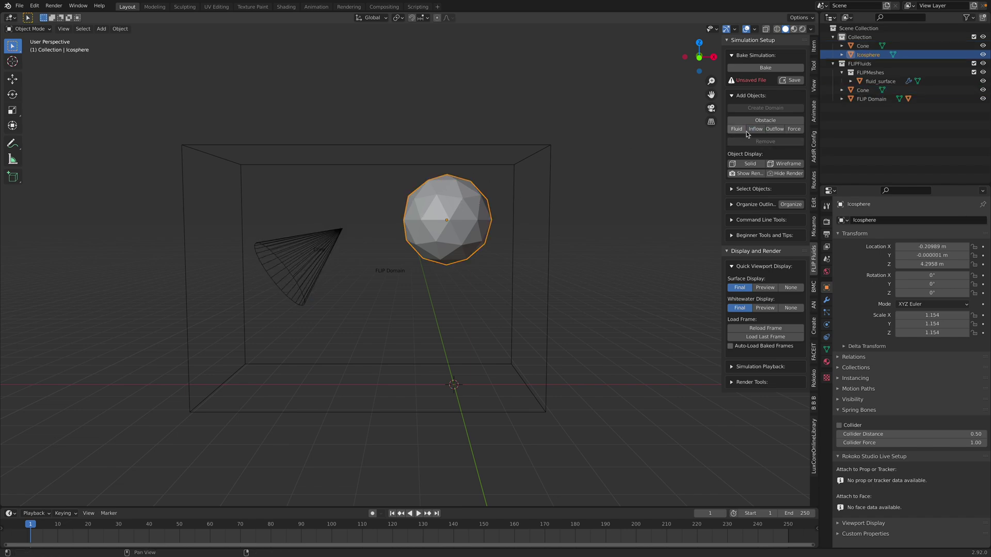
left_click(759, 122)
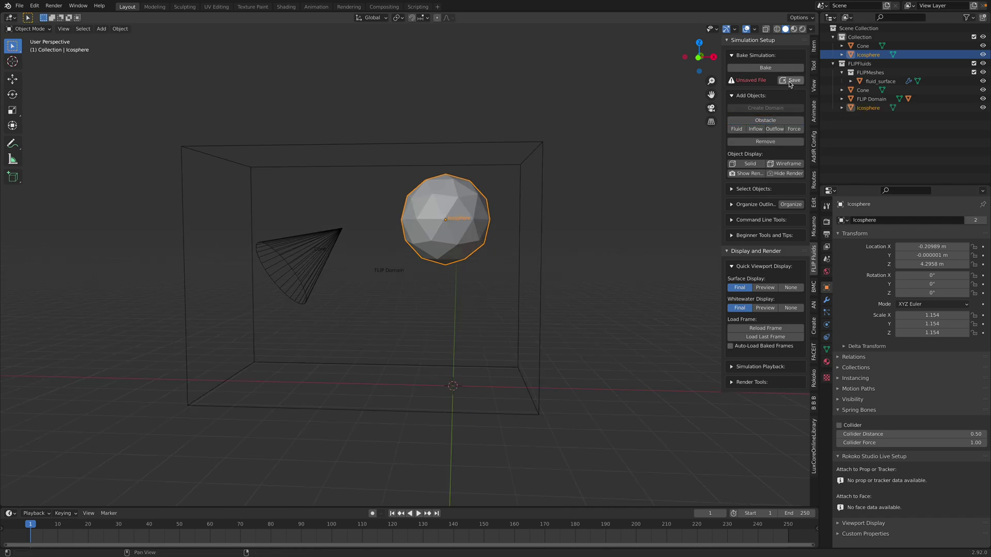
Step: Save the scene to the Desktop as flipfluid_chara.blend
left_click(789, 81)
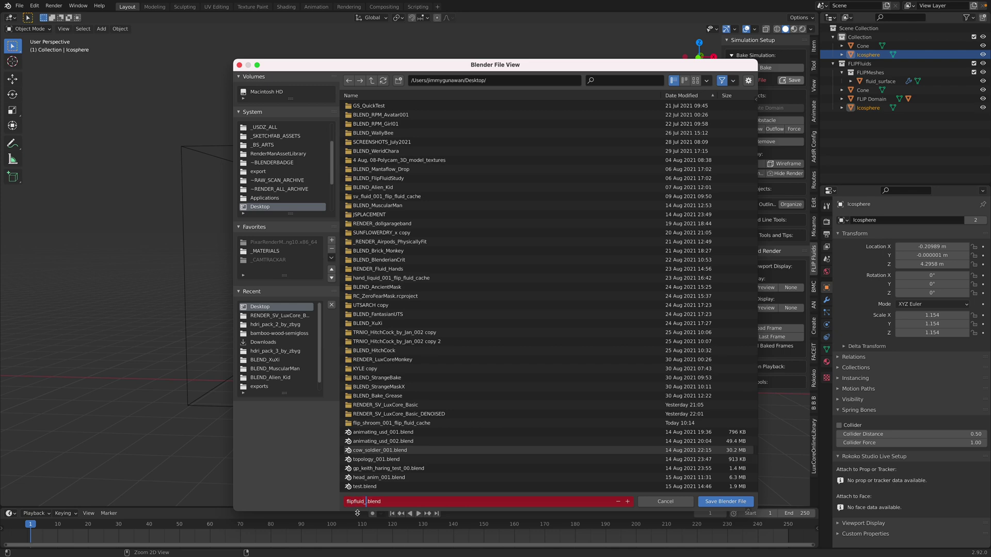
type("flipfluid_chara")
key("Return")
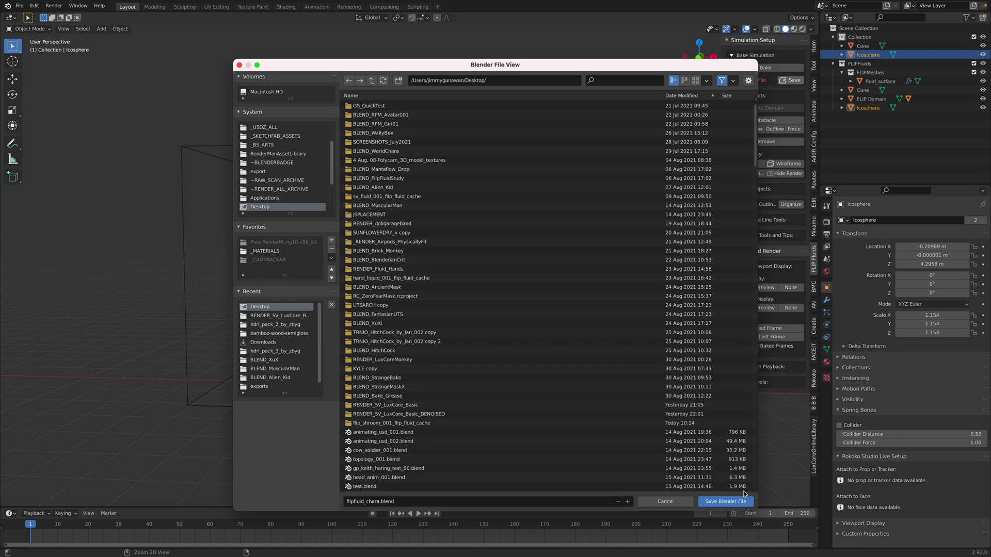
left_click(725, 502)
Step: Select the FLIP domain, bake the fluid simulation and play back the baked frames
left_click(546, 270)
middle_click_drag(546, 270, 566, 283)
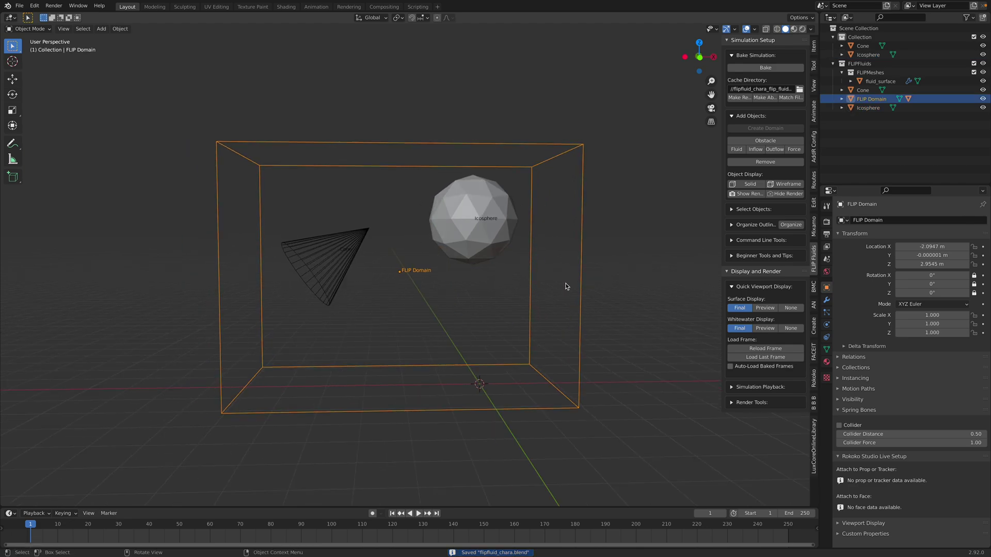
left_click(743, 68)
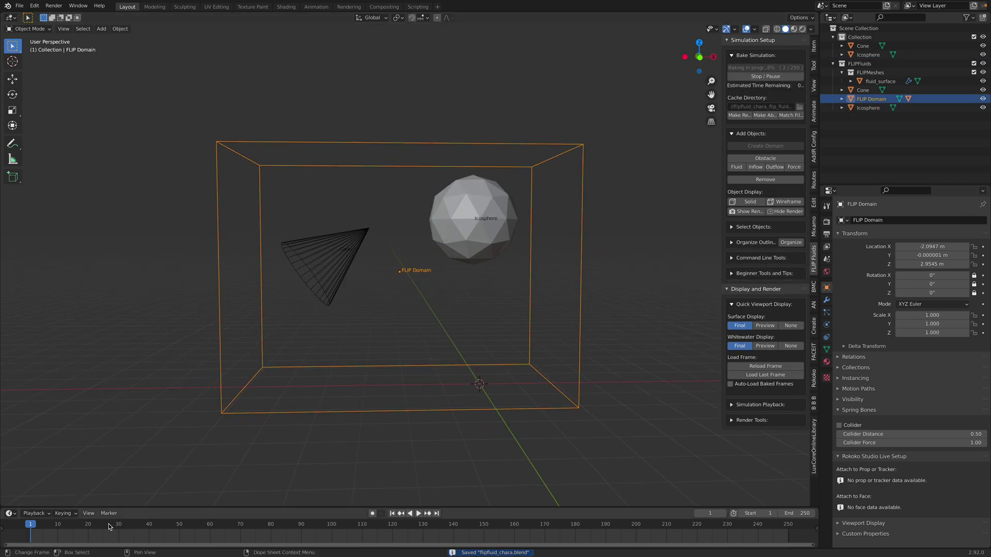
key("space")
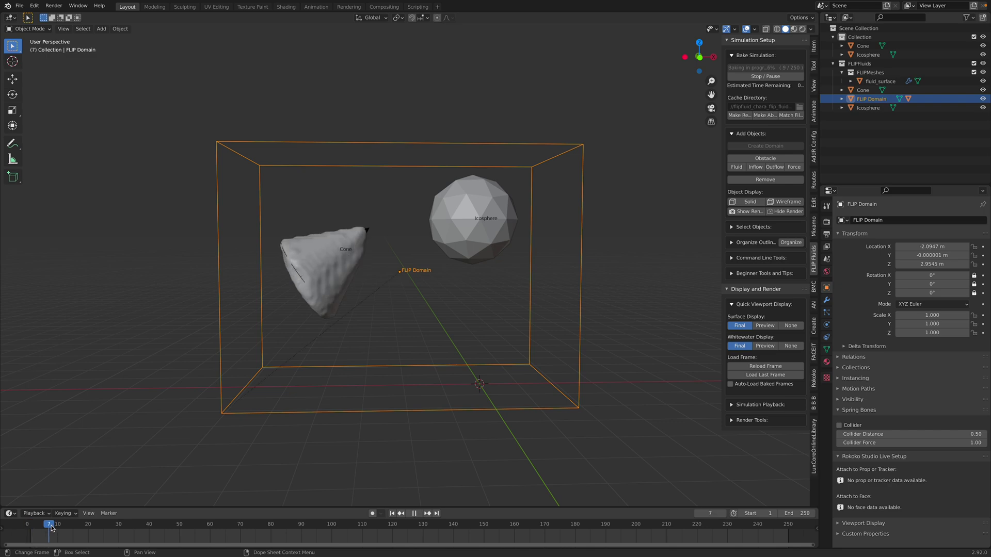
key("space")
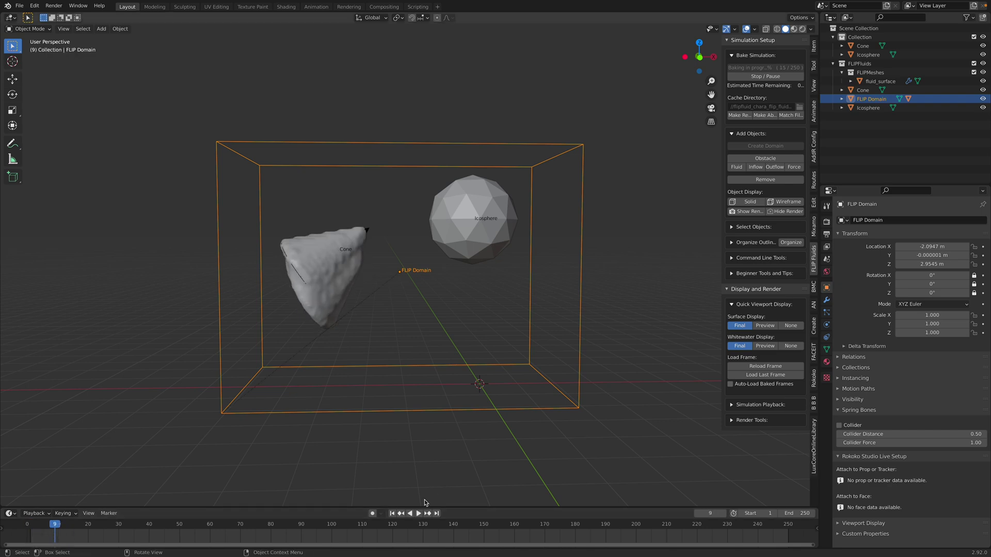
left_click(418, 514)
Step: Stop and reset the simulation bake, and return the stopped playback to the first frame
left_click(773, 76)
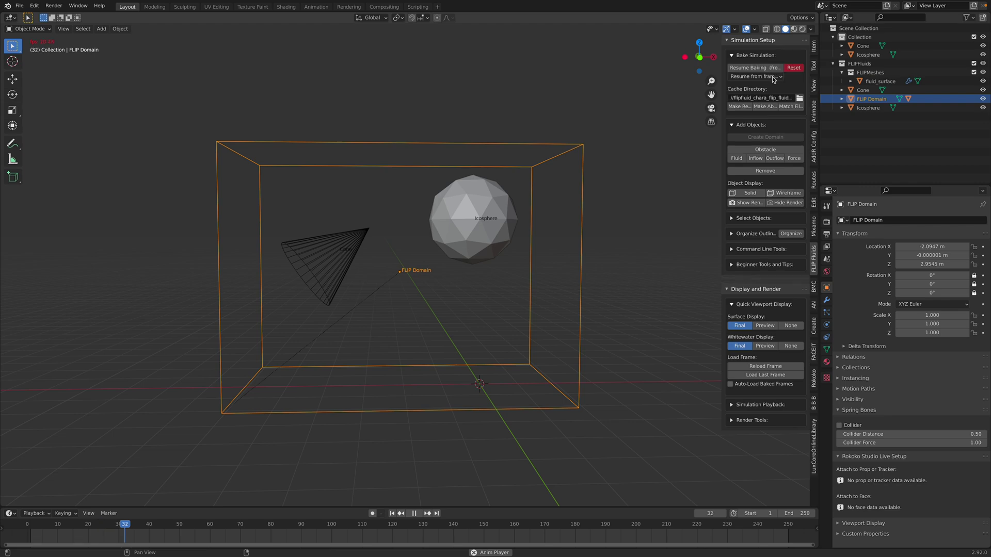
left_click(790, 69)
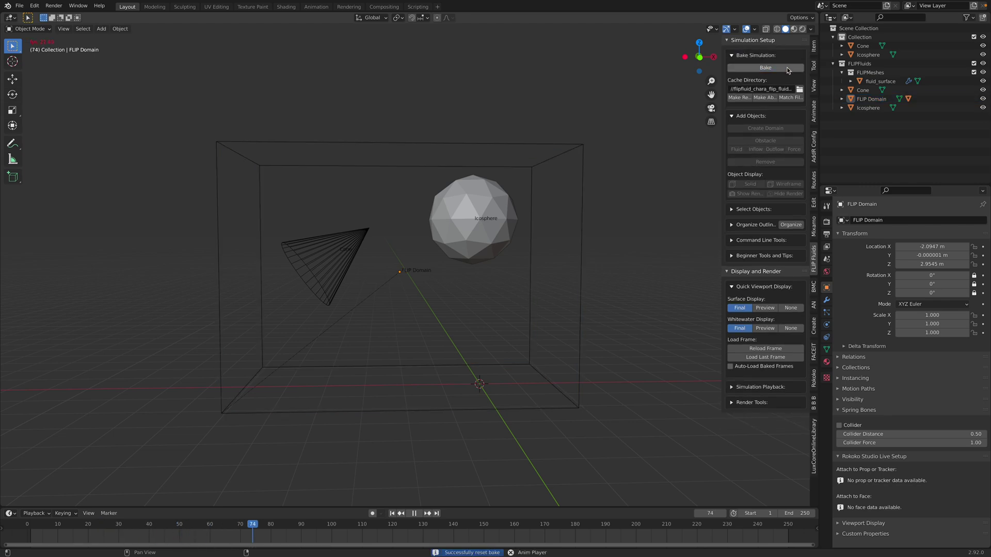
left_click(414, 514)
left_click(391, 514)
Step: Save the file and switch the cone's inflow velocity mode to Axis
middle_click_drag(361, 310, 363, 276)
key("ctrl+s")
left_click(345, 277)
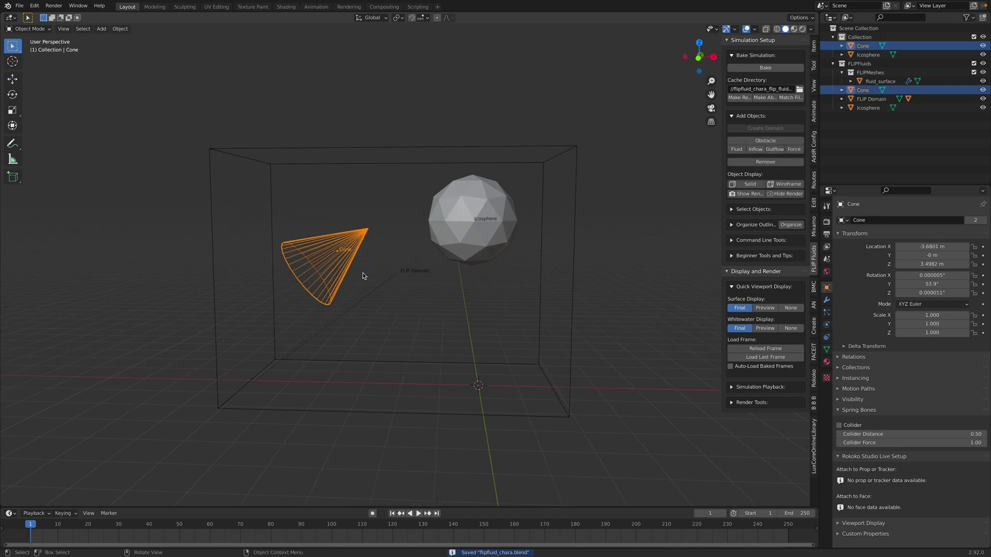
left_click(827, 324)
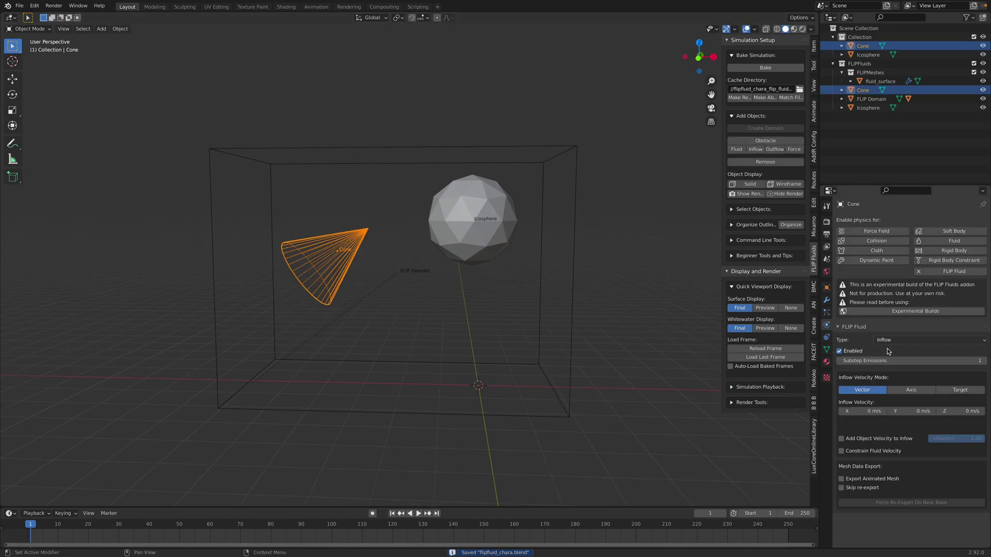
left_click_drag(906, 187, 906, 139)
middle_click_drag(467, 253, 483, 257)
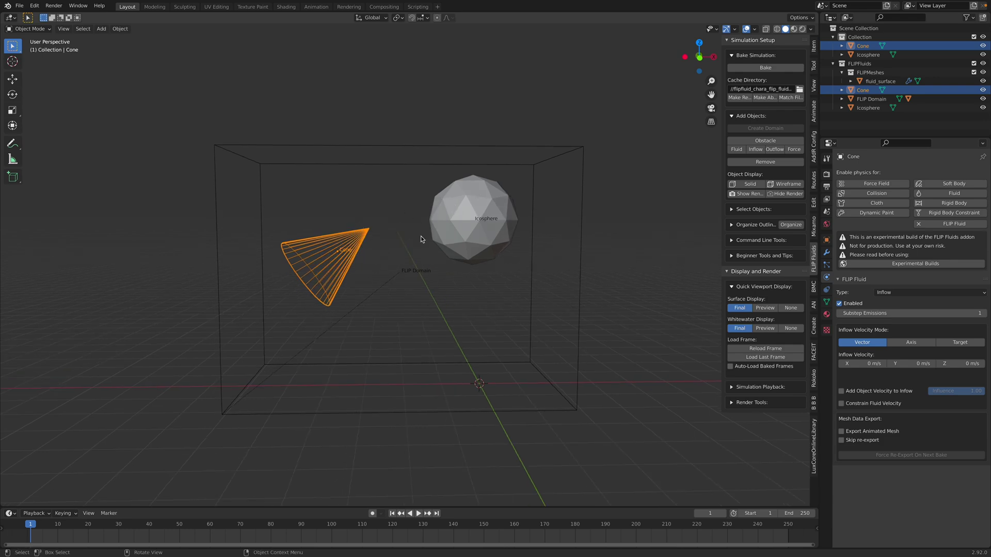
left_click(903, 343)
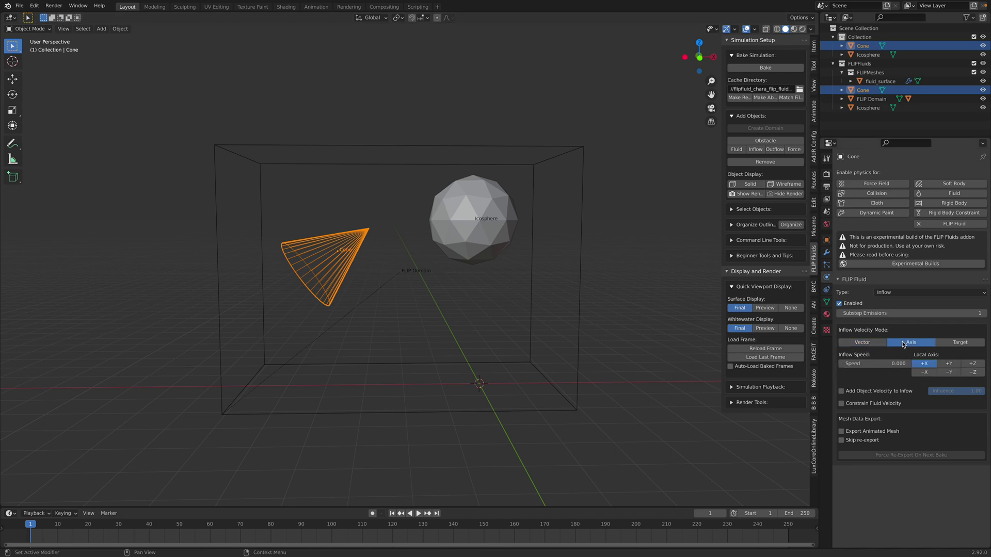
Step: Turn on the Axis viewport display for the cone to show its local axes
middle_click_drag(666, 248, 687, 246)
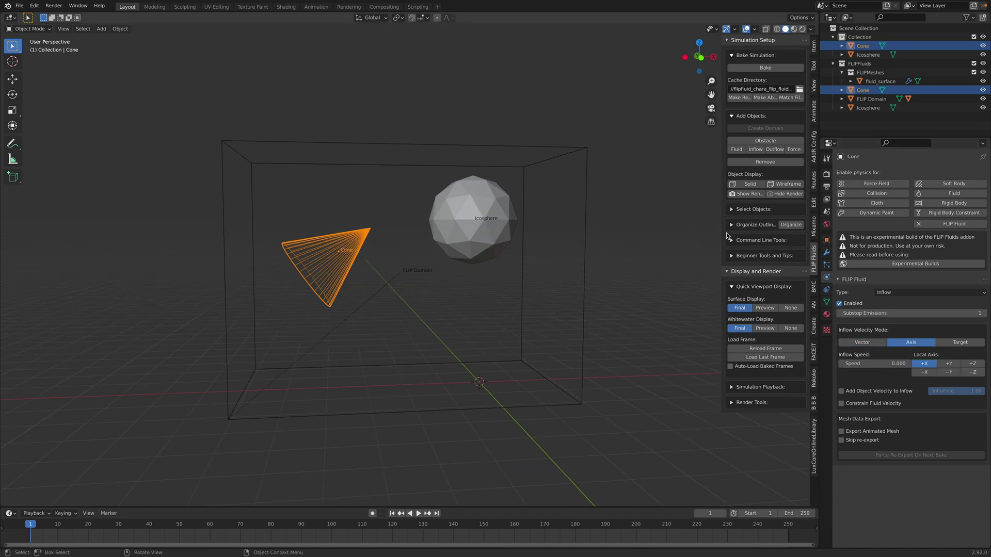
left_click(827, 240)
left_click(856, 353)
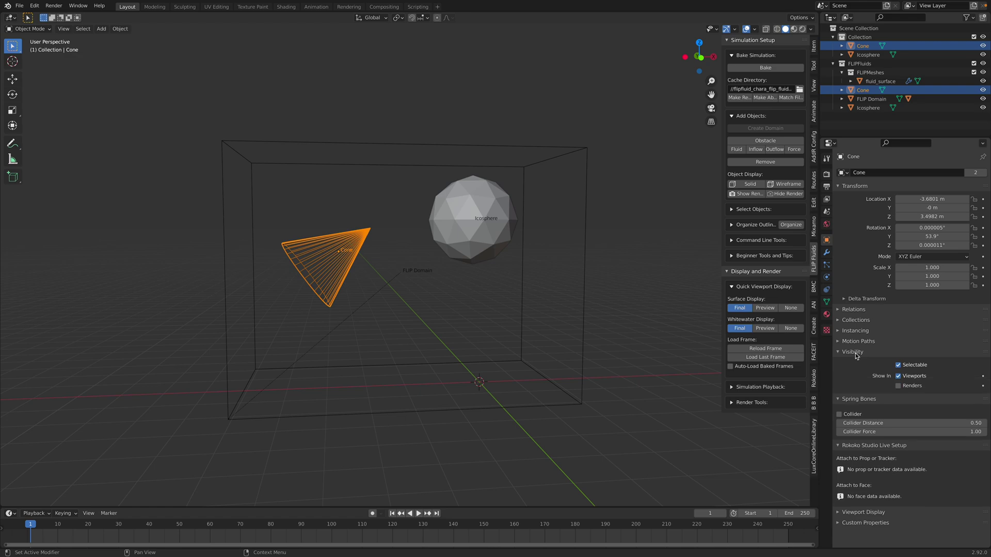
left_click(855, 353)
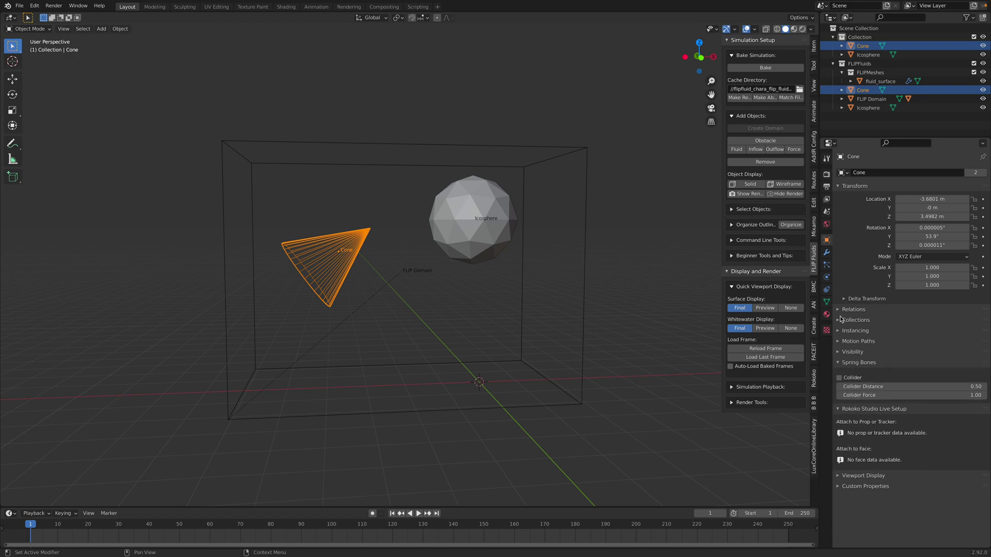
left_click(861, 476)
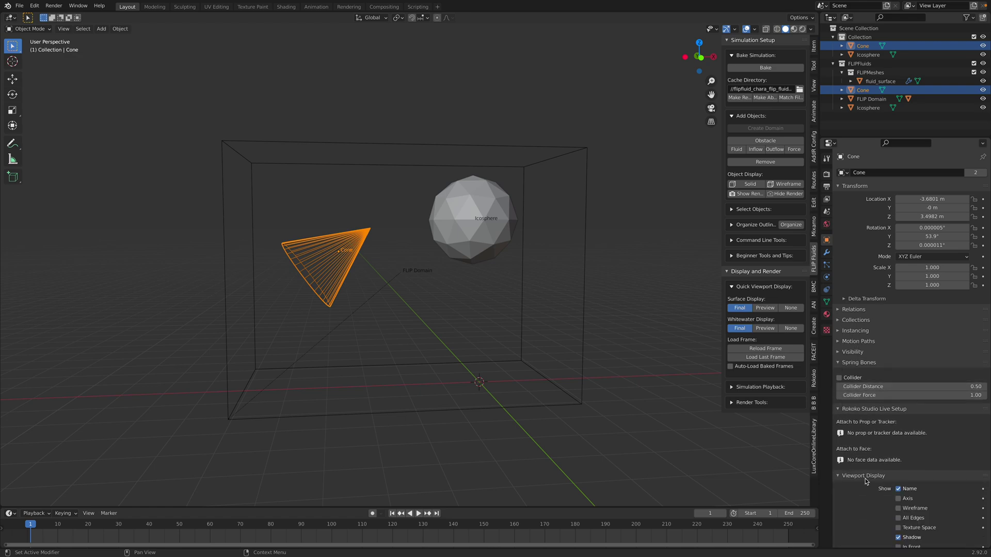
left_click(911, 499)
middle_click_drag(429, 293, 361, 250)
Step: Set the cone's inflow to the local +Z axis with a speed of 15
left_click(827, 292)
left_click(827, 282)
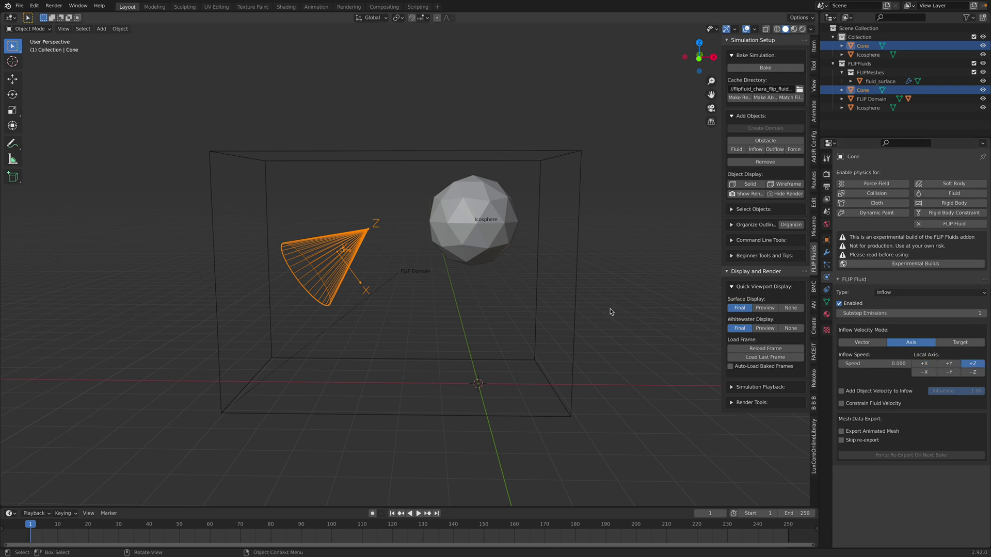
left_click(881, 364)
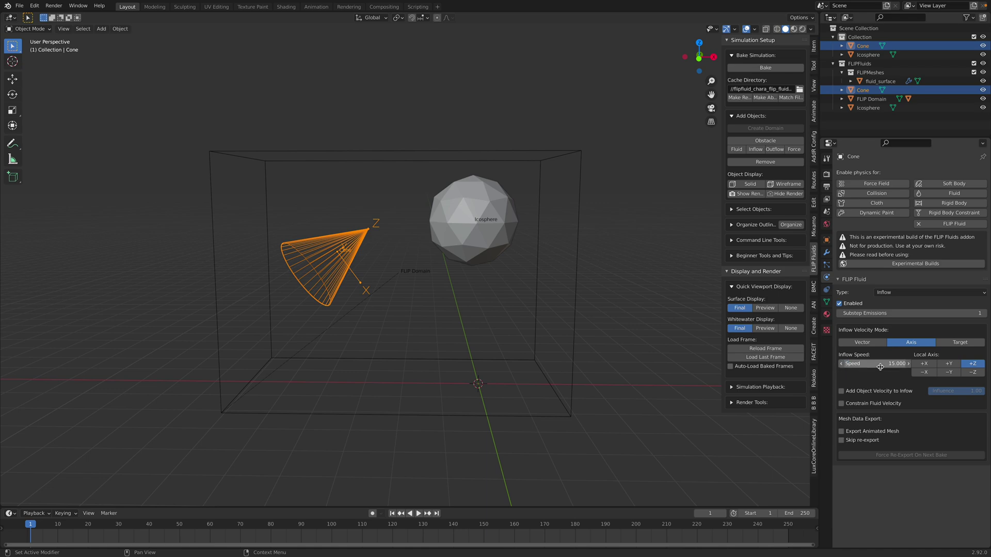
Step: Save the file, bake the simulation and play back its first frames to check the cone's stream against the icosphere
middle_click_drag(511, 310, 567, 277)
key("ctrl+s")
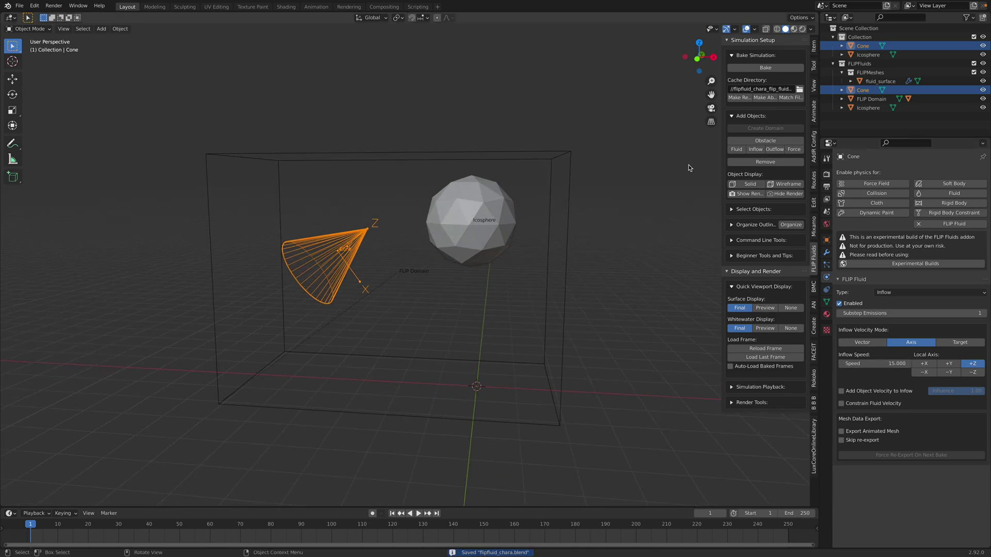
left_click(751, 70)
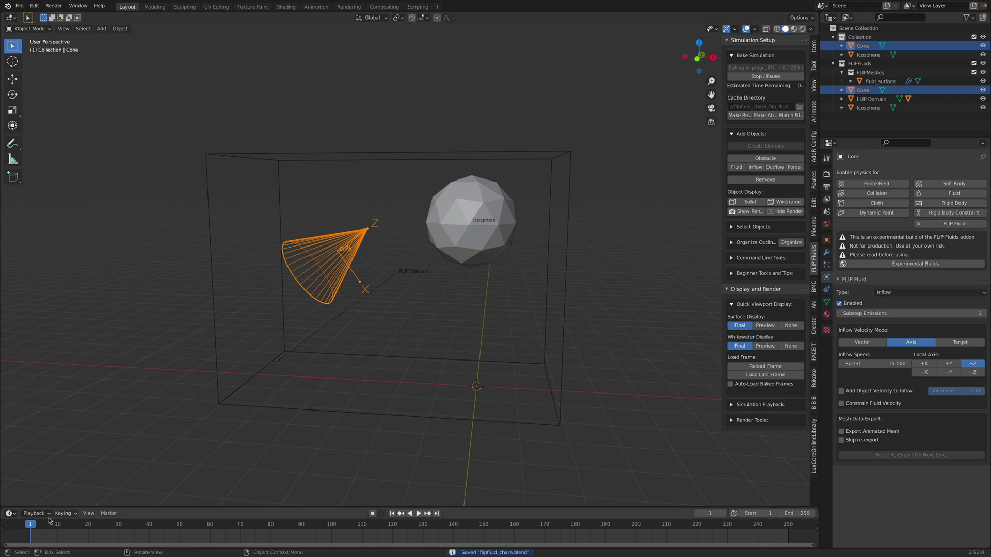
key("space")
mouse_move(38, 525)
left_mouse_down()
mouse_move(59, 524)
mouse_move(31, 521)
mouse_move(50, 520)
left_mouse_up()
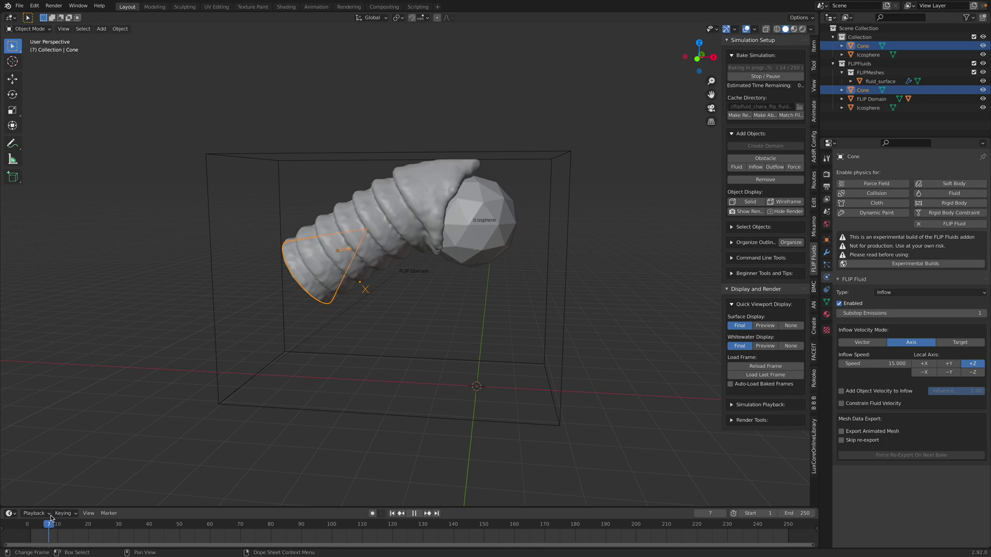
key("space")
Step: Stop and reset the simulation bake, and save the file
left_click(766, 77)
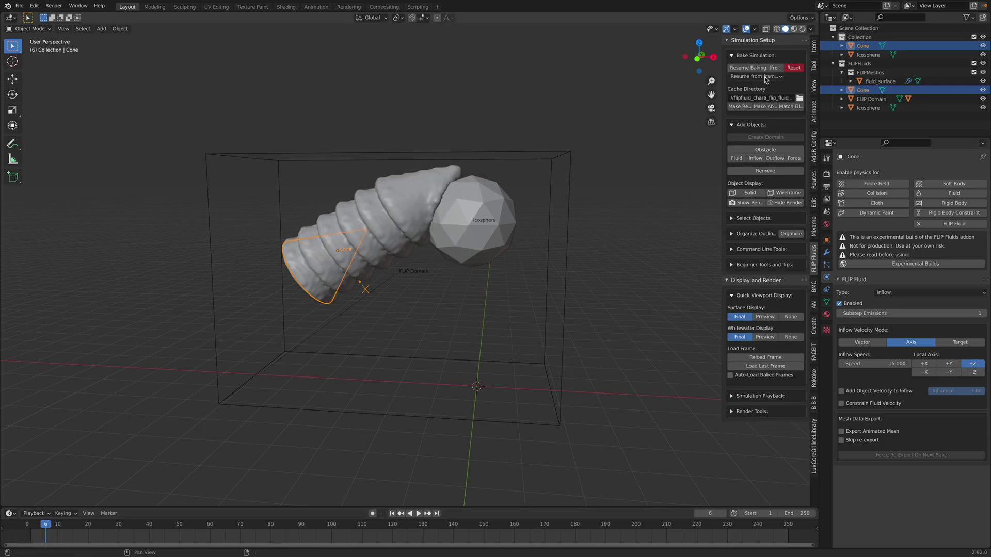
left_click(787, 71)
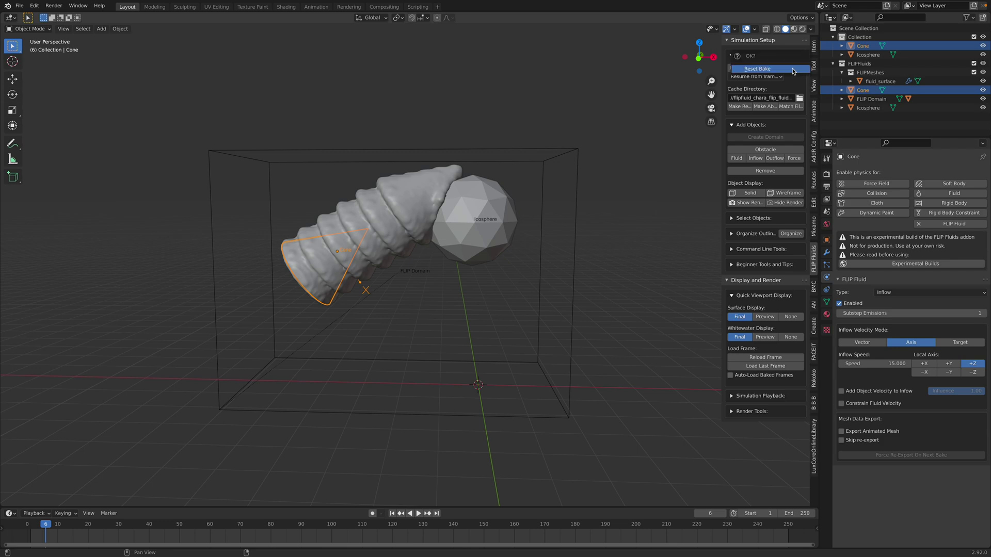
key("ctrl+s")
Step: Set the cone's inflow speed to 13, switch to the front view and save the file
left_click(877, 364)
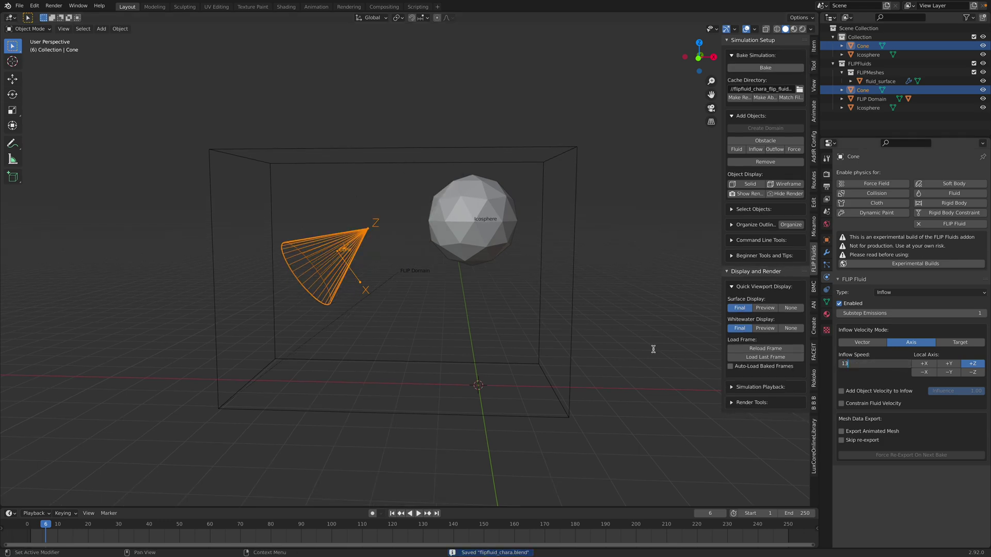
key("Return")
left_click(698, 56)
key("ctrl+s")
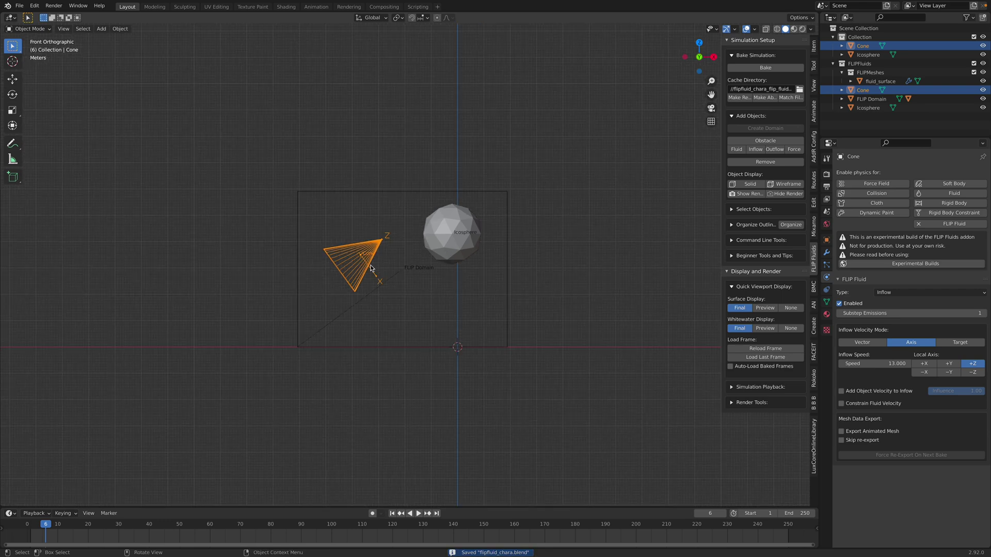
Step: Select the FLIP Domain and clear its location so it sits at the world origin
left_click(441, 249)
left_click(508, 217)
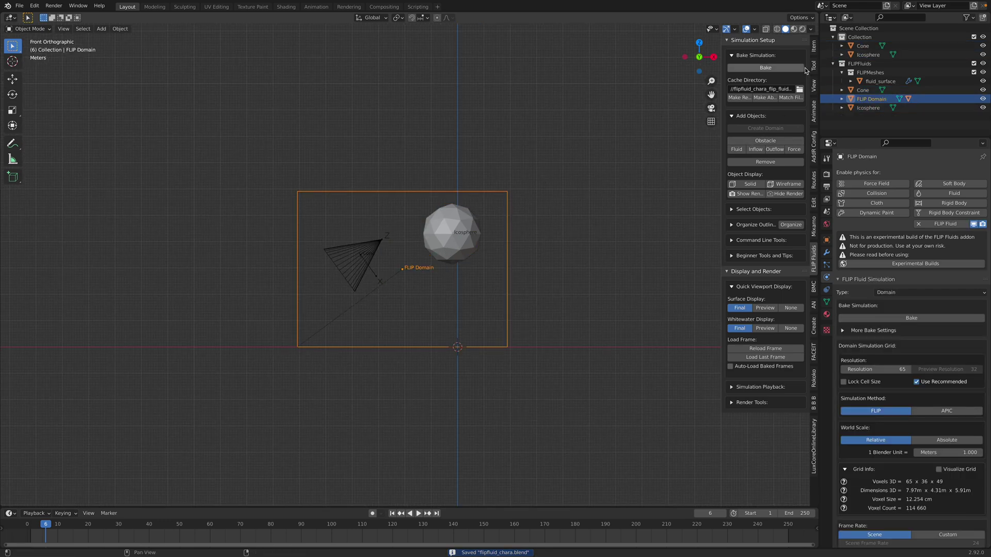
left_click(814, 45)
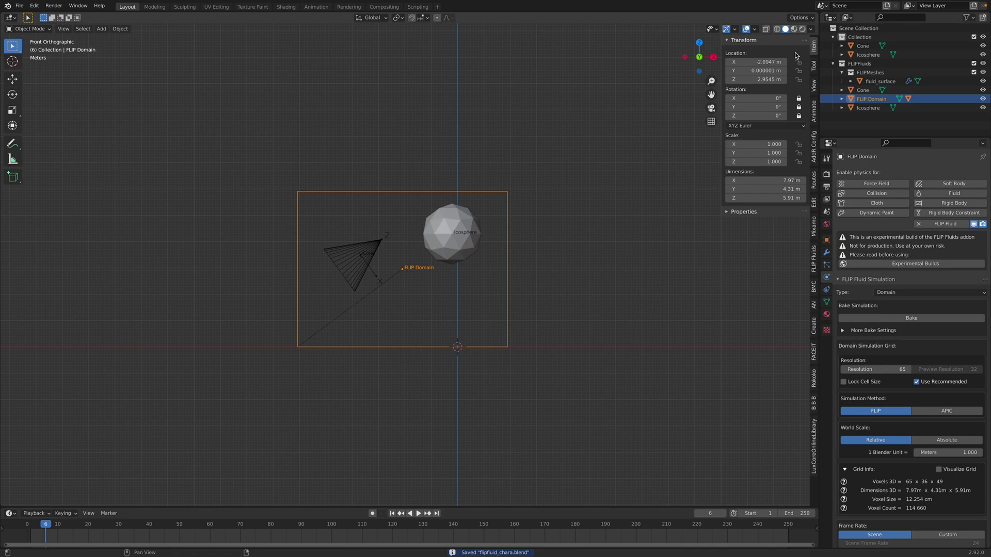
key("alt+g")
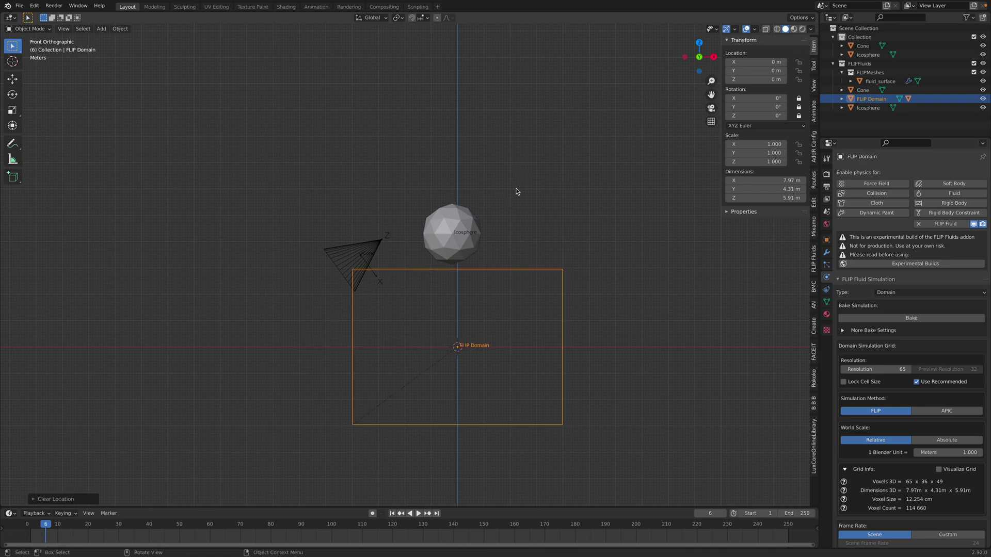
Step: Move the icosphere down into the domain, just above the domain's centre
left_click(467, 242)
key("g")
left_click(474, 337)
Step: Scale the cone down to about 0.41 and move it inside the domain, left of the icosphere
left_click_drag(388, 246, 409, 351)
middle_click_drag(473, 353, 416, 308, "shift")
scroll(418, 310, "up", 2)
key("s")
left_click(343, 350)
key("g")
left_click(331, 350)
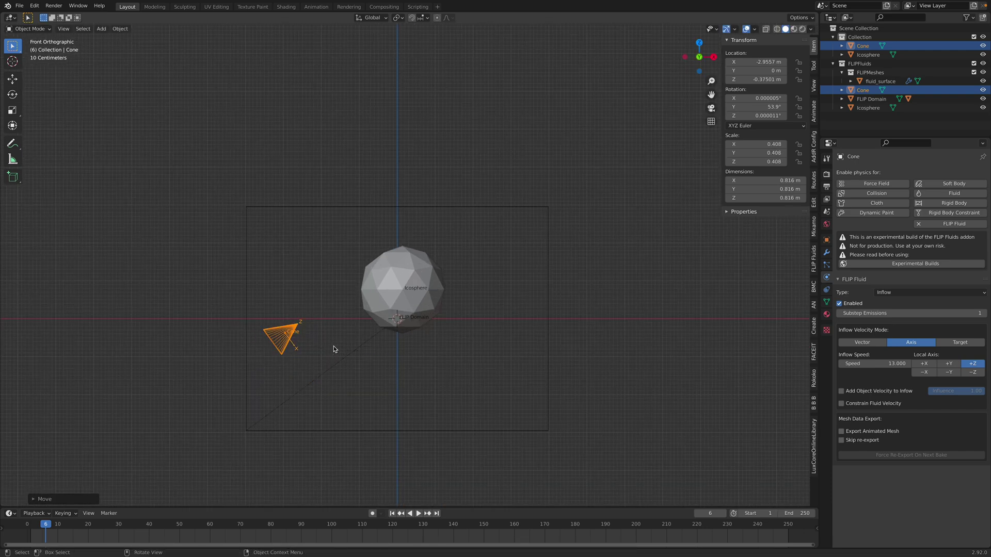
key("g")
left_click(347, 332)
Step: Duplicate the cone to the icosphere's right and rotate the copy to about -44° around Y so its tip faces the sphere
key("shift+d")
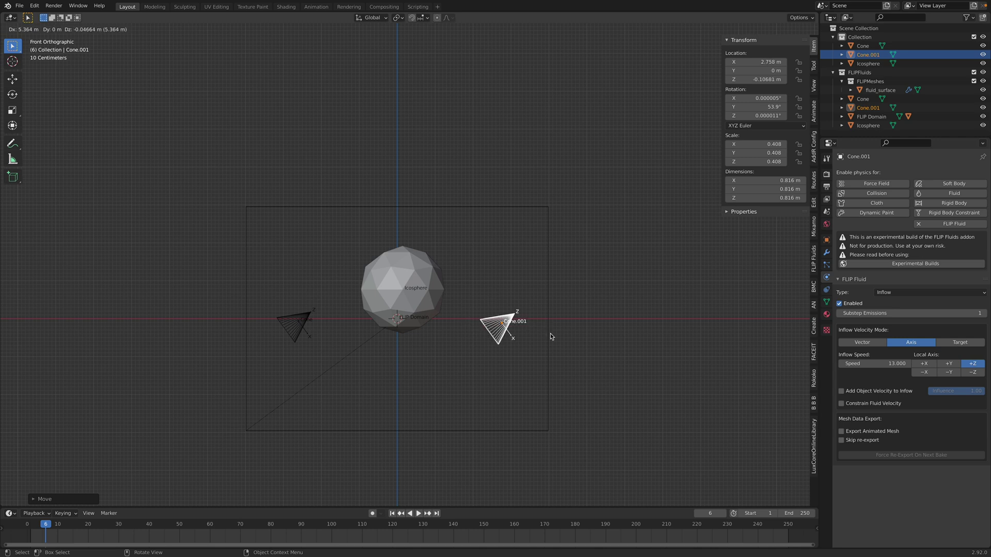
left_click(551, 336)
key("r")
left_click(508, 285)
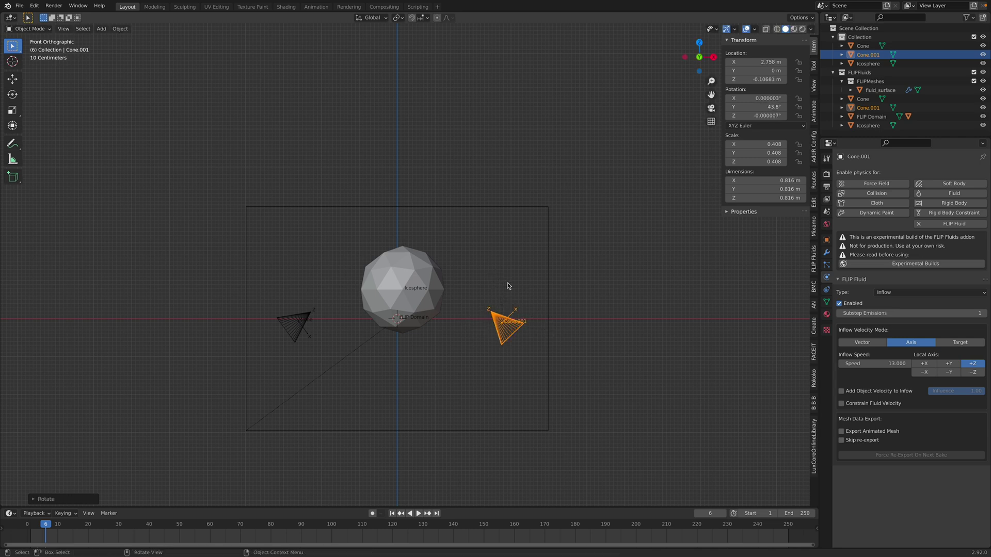
Step: Duplicate the right cone to the domain's lower right and rotate it to about -11° around Y, pointing up towards the icosphere
key("shift+d")
left_click(472, 383)
key("r")
left_click(517, 396)
key("g")
left_click(500, 389)
Step: Duplicate the lower-right cone to the domain's lower left and rotate it to point up towards the icosphere
key("shift+d")
left_click(408, 387)
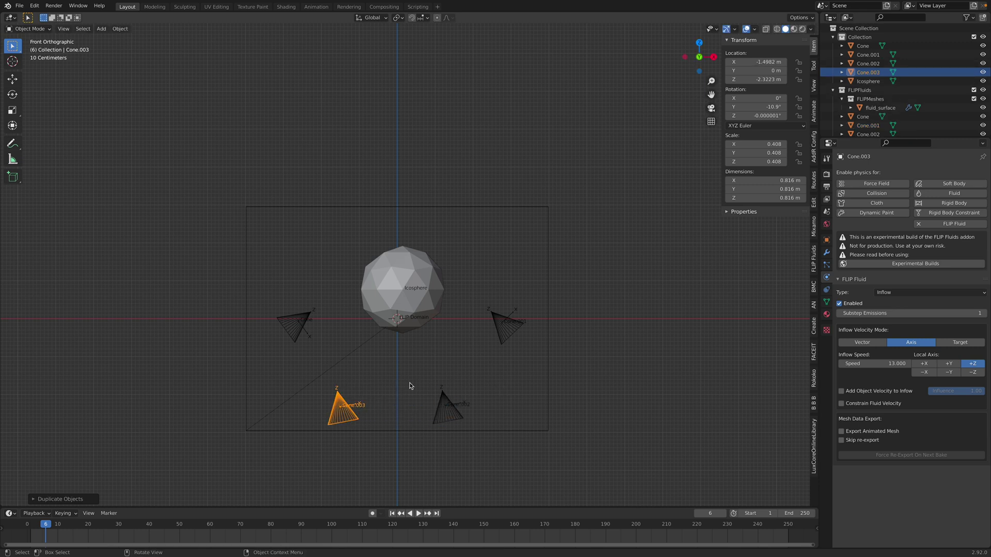
key("r")
left_click(418, 411)
key("g")
left_click(432, 414)
key("r")
left_click(430, 421)
Step: Duplicate the lower-left cone to above the icosphere and rotate the copy so its tip points down at the sphere
key("shift+d")
left_click(426, 243)
key("r")
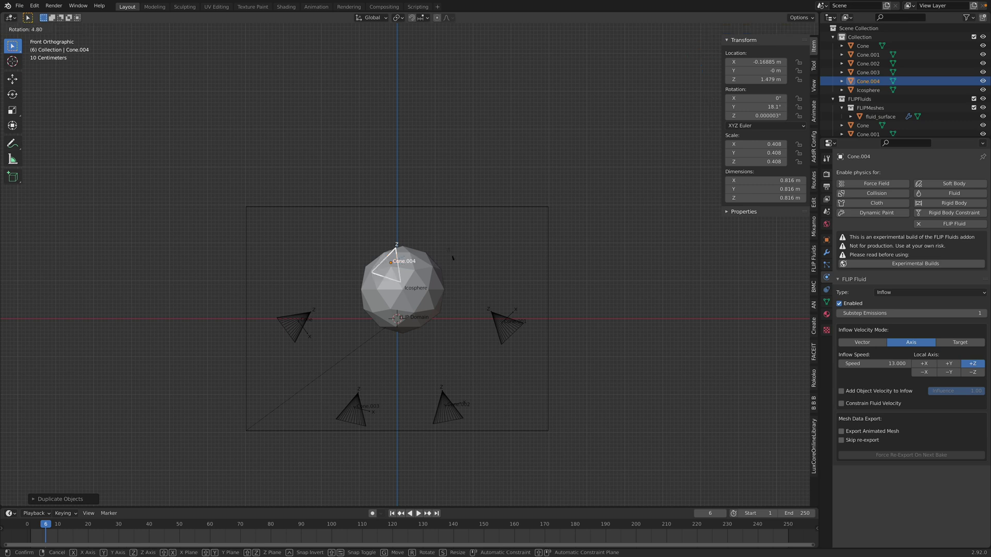
left_click(350, 307)
key("g")
left_click(424, 263)
key("r")
left_click(426, 263)
Step: Move the icosphere slightly down between the five cones, to about 0.27 m in Z, and save the file
left_click(424, 287)
key("g")
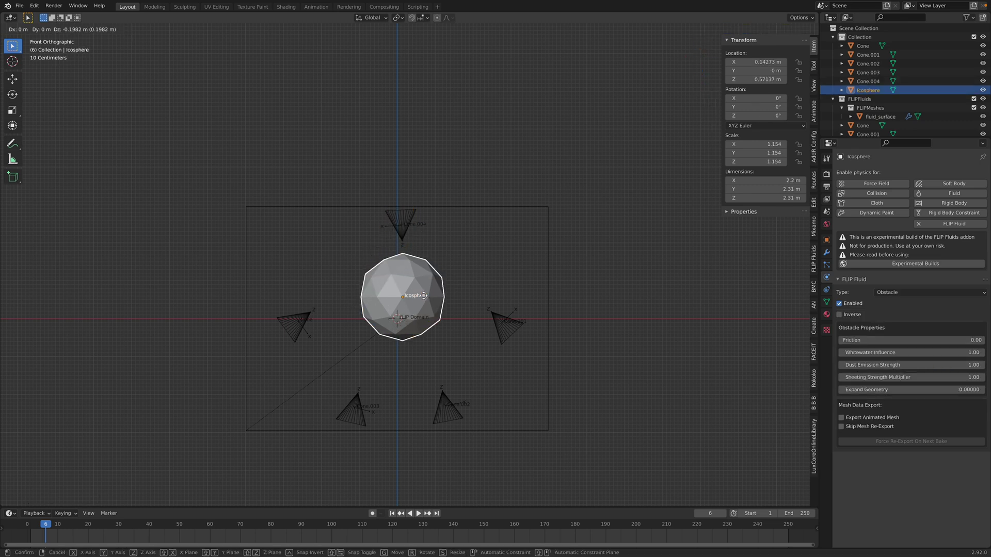
left_click(420, 305)
key("ctrl+s")
Step: Select the FLIP Domain and bake the simulation with the five cone inflows
middle_click_drag(467, 278, 485, 292)
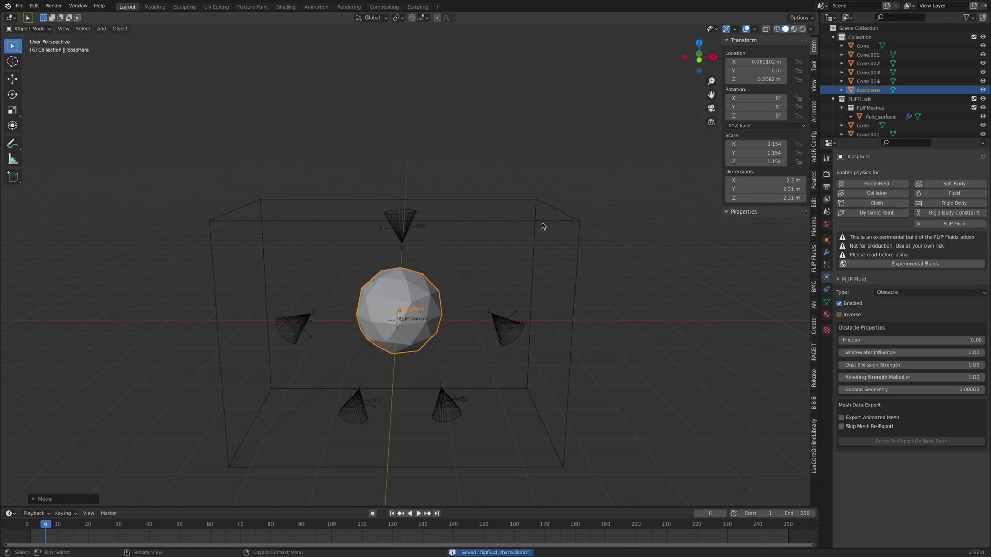
left_click(534, 245)
middle_click_drag(533, 244, 529, 211, "shift")
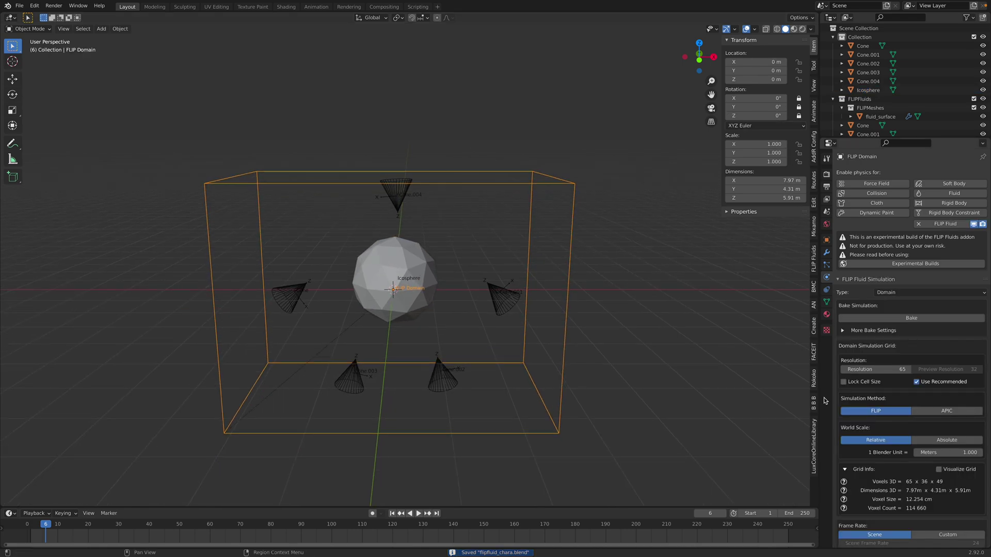
left_click(814, 258)
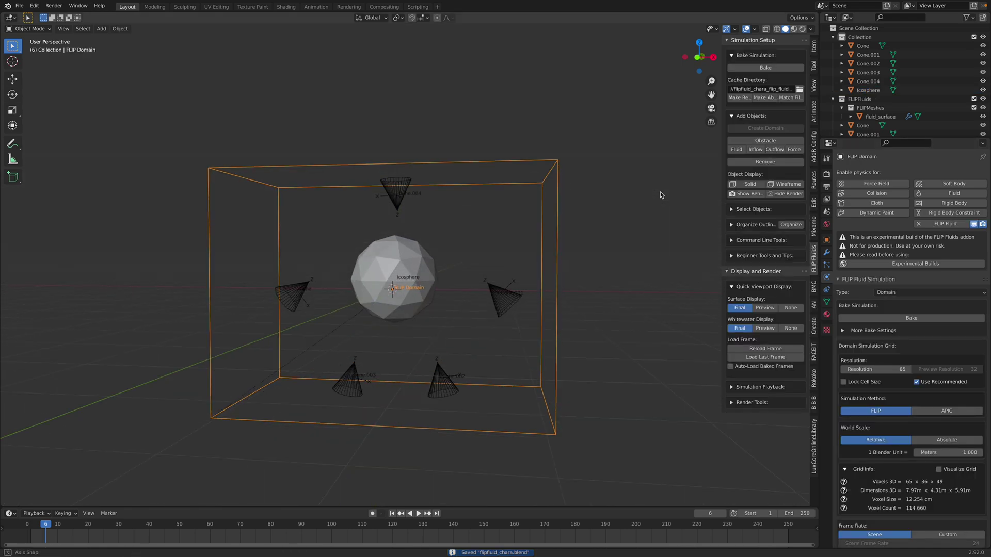
left_click(766, 68)
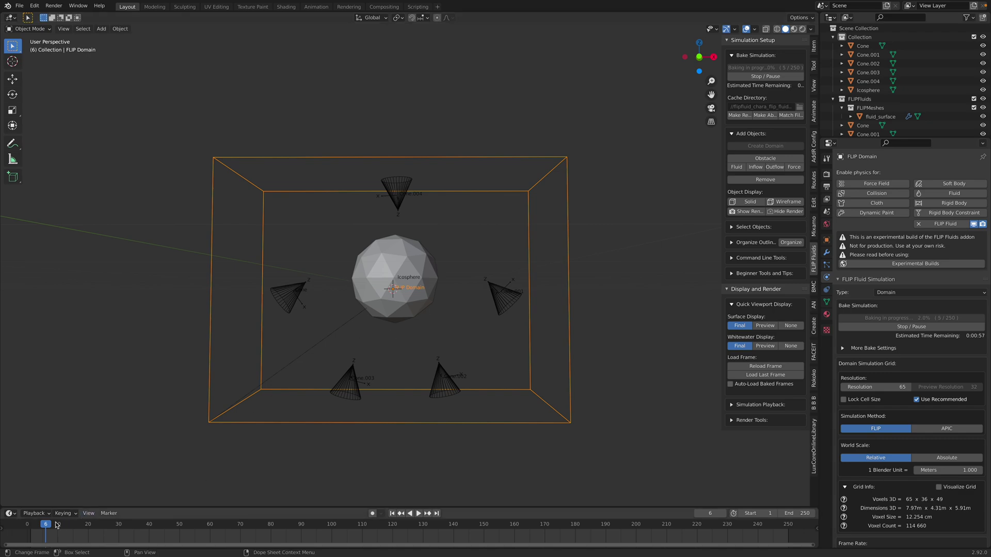
Step: Step back and forth through the first baked frames to examine how the five streams meet around the icosphere
left_click(33, 526)
left_click(42, 526)
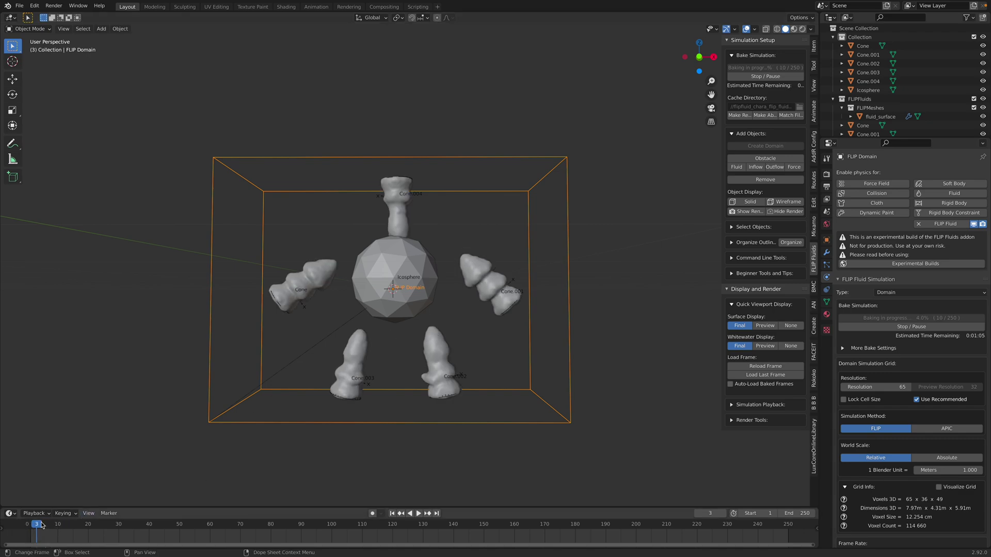
left_click_drag(42, 525, 43, 526)
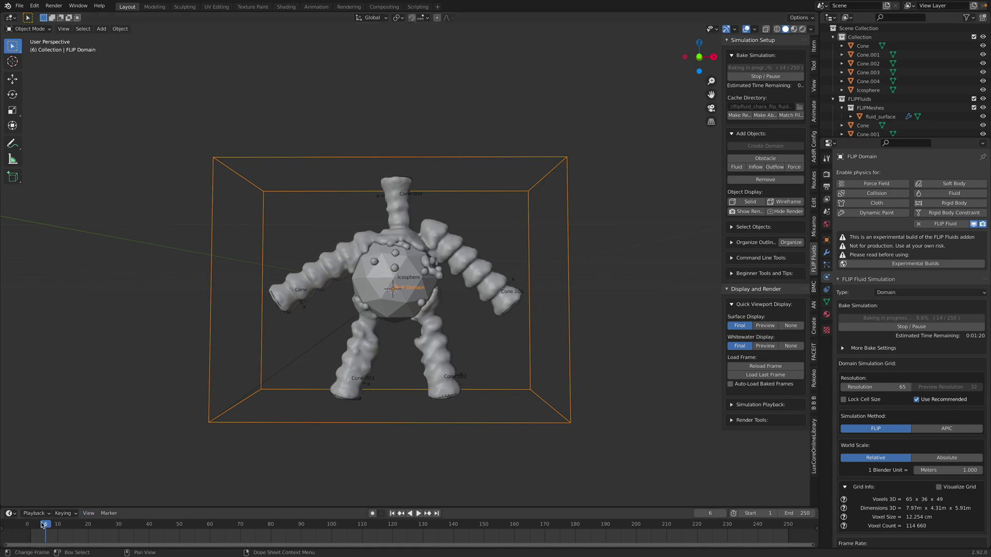
key("Right")
key("Right")
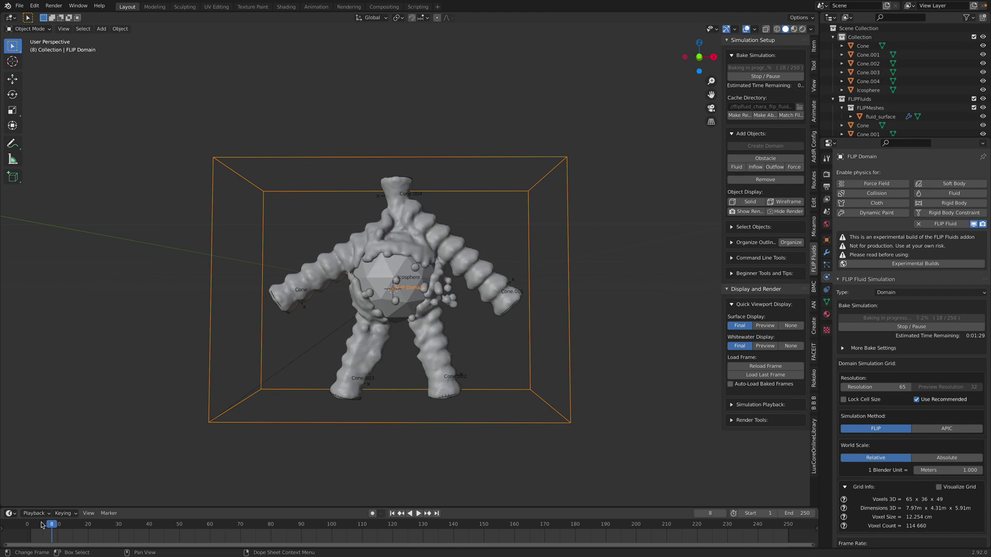
key("Right")
middle_click_drag(277, 438, 304, 420)
key("Right")
key("Left")
key("Left")
key("Left")
key("Left")
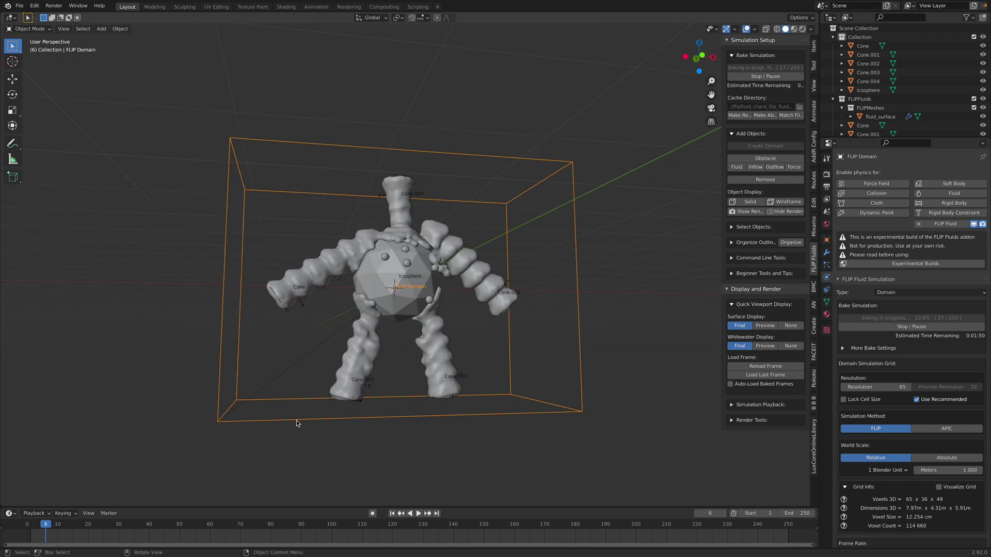
Step: Examine the early frames from the back view, and return to the front view
left_click(698, 58)
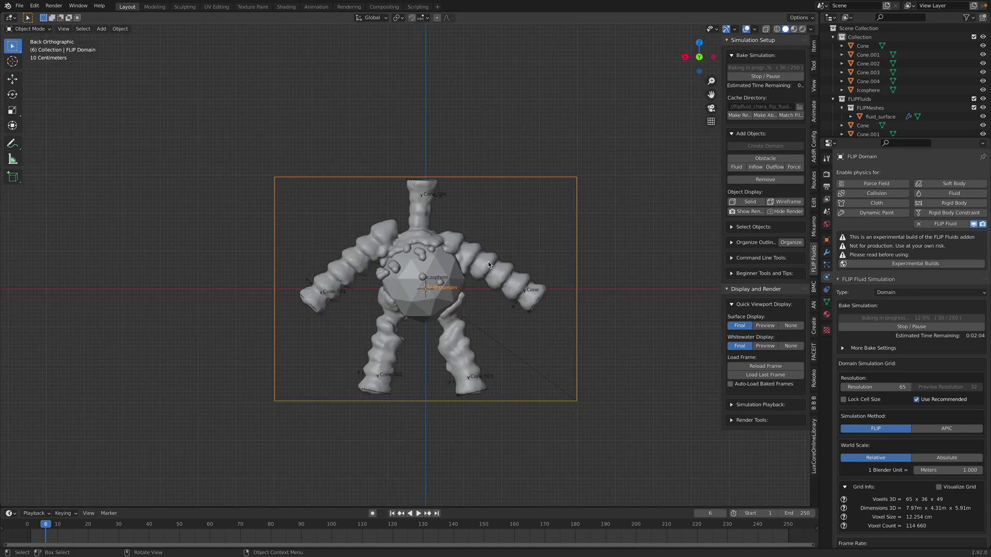
left_click(30, 526)
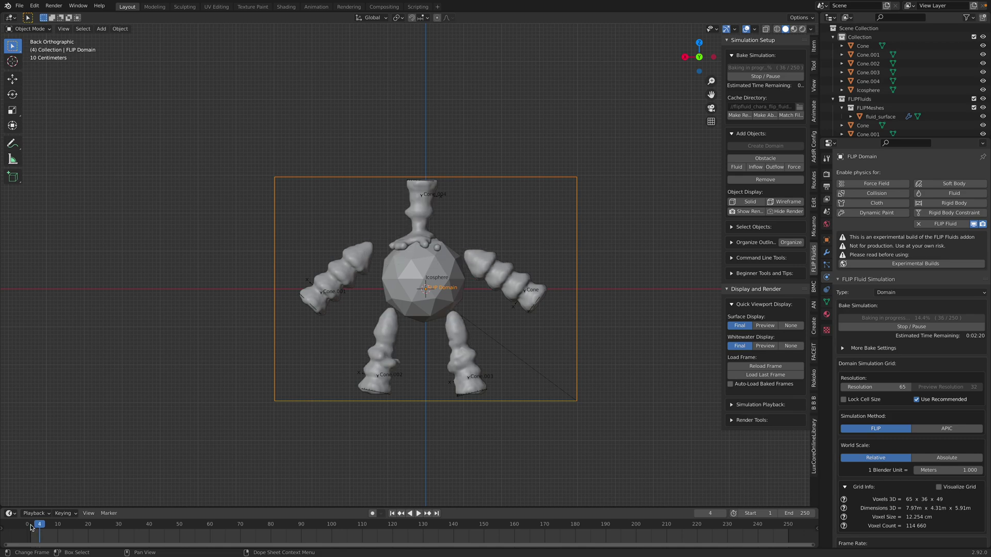
key("Left")
key("Left")
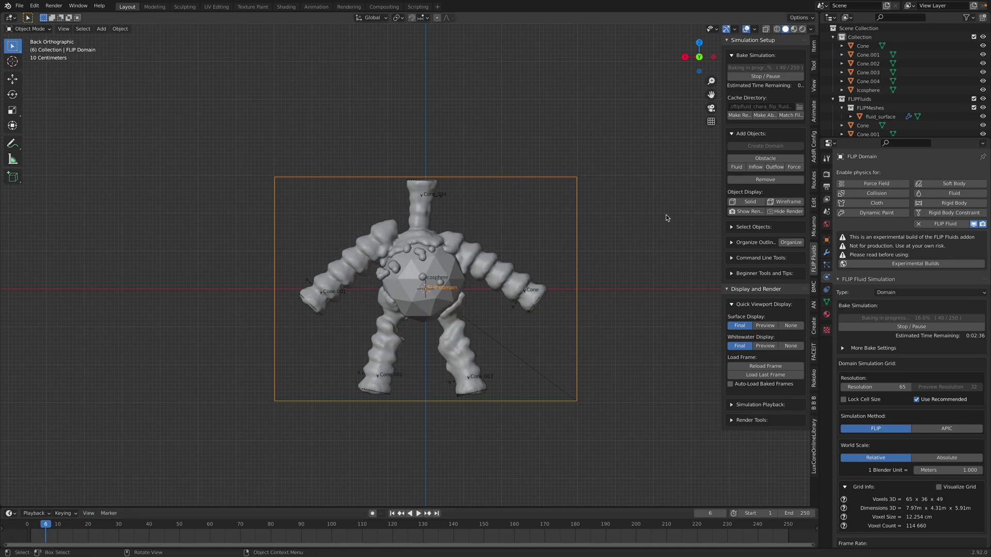
left_click(699, 57)
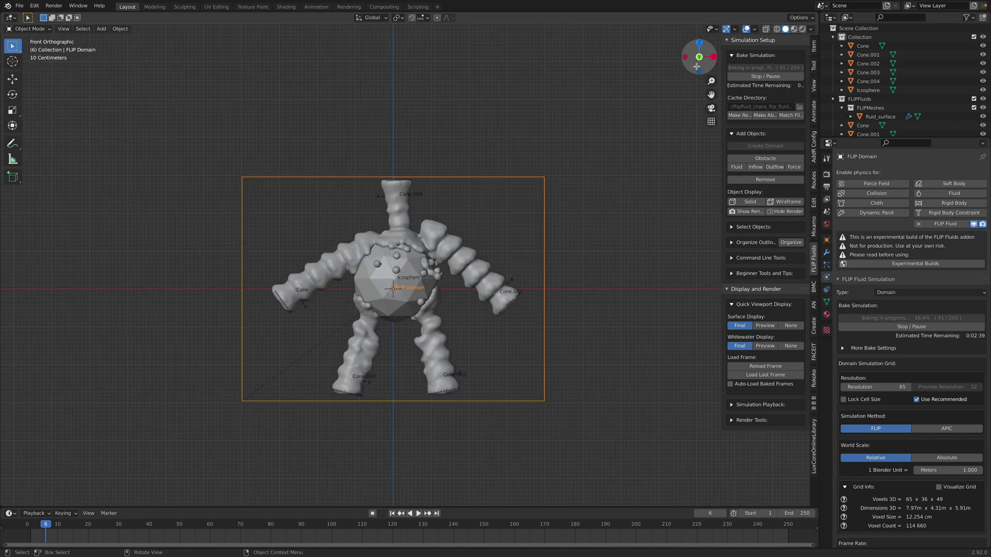
Step: Stop the running bake, reset it and save the scene
left_click(754, 77)
left_click(795, 68)
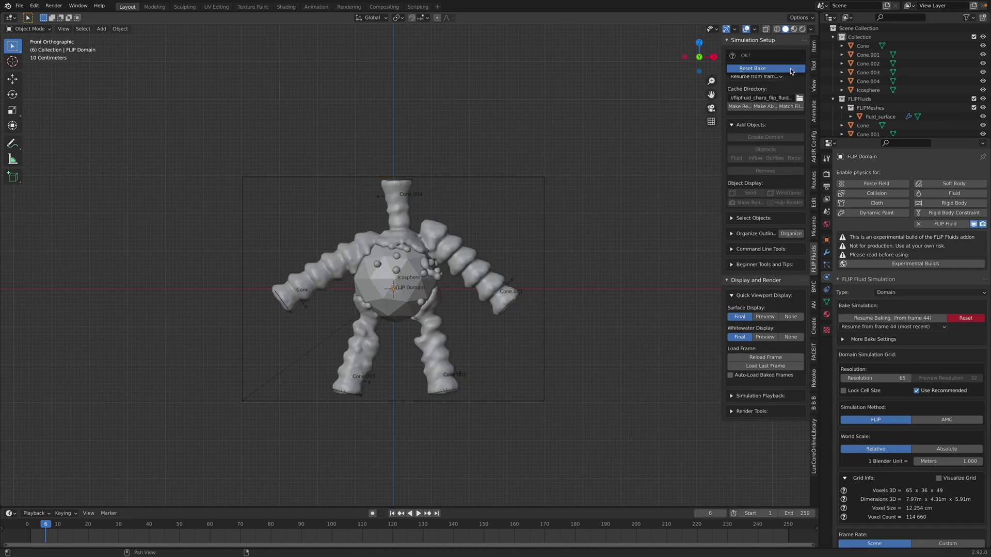
key("ctrl+s")
Step: Raise the left cone to about the icosphere's mid-height and rotate its tip further towards horizontal
left_click_drag(291, 296, 285, 291)
key("g")
key("Escape")
key("g")
key("Escape")
key("g")
left_click(375, 348)
key("g")
left_click(410, 334)
key("r")
left_click(497, 315)
Step: Rotate the right cone further towards horizontal and move it outwards and up to match the left cone
left_click(519, 295)
key("r")
left_click(560, 279)
key("g")
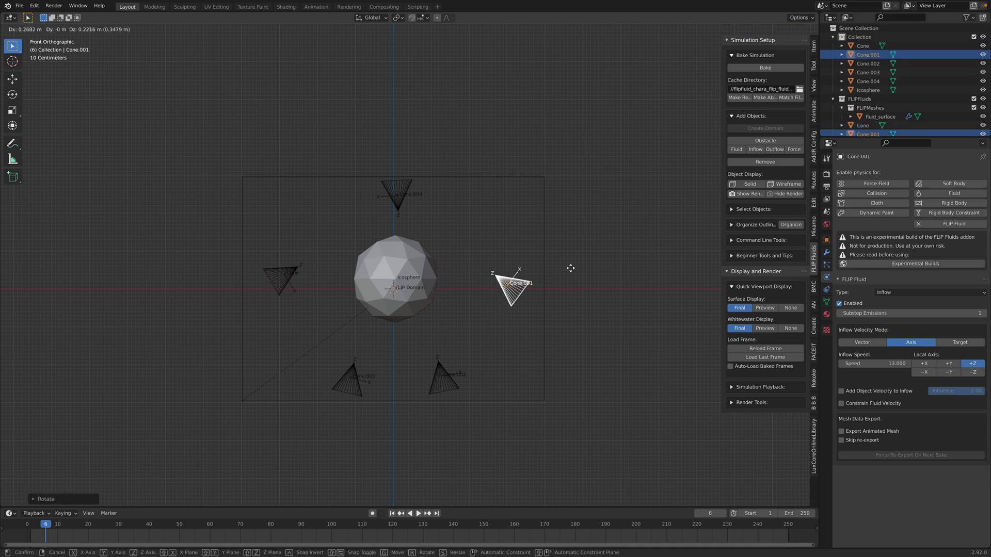
left_click(572, 267)
Step: Rotate the upper cone to point straight down and centre it above the icosphere, near the domain's upper edge
left_click(403, 192)
key("r")
left_click(432, 202)
key("g")
left_click(428, 217)
key("g")
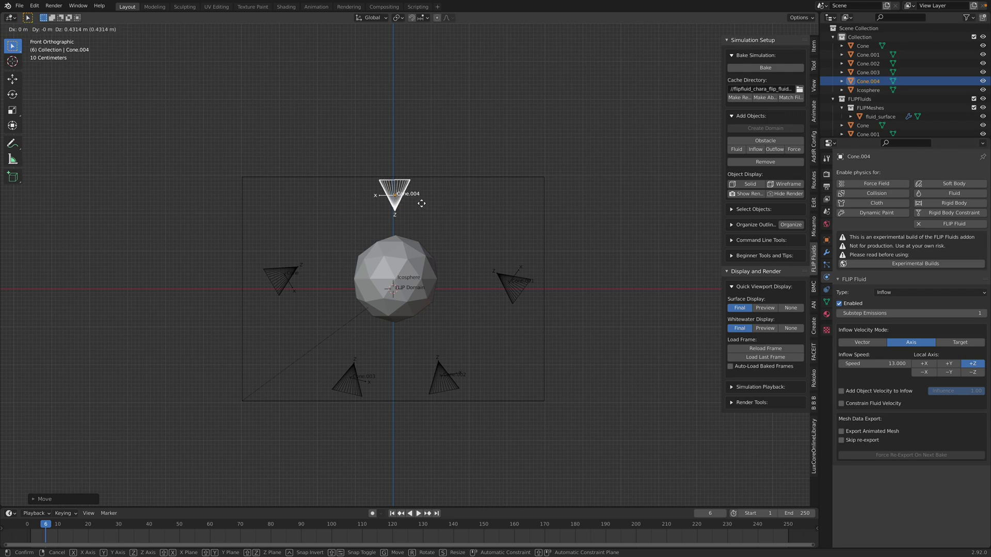
left_click(422, 202)
Step: Scale the icosphere down slightly, reposition it near the domain's centre and save the file
left_click(439, 251)
key("s")
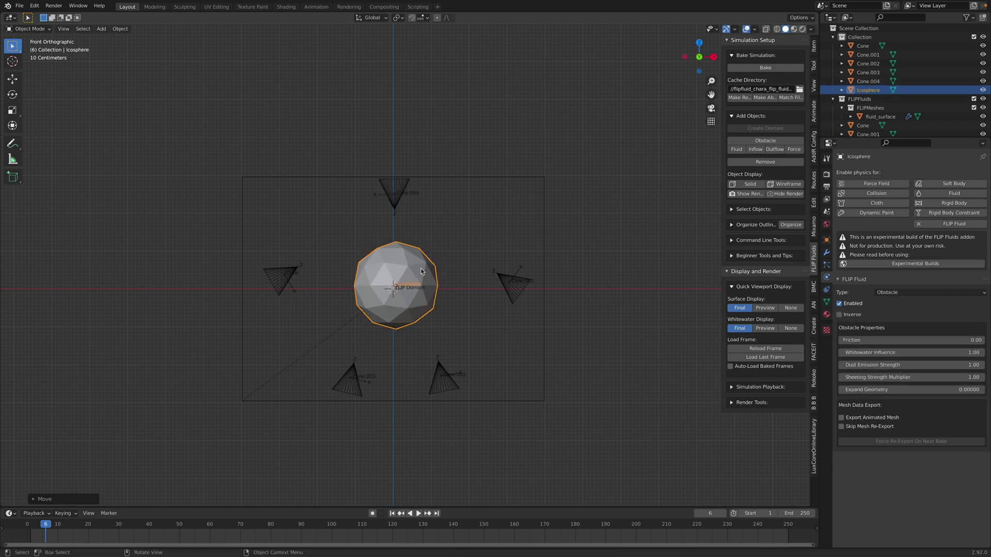
left_click(445, 278)
key("g")
left_click(443, 273)
key("g")
left_click(441, 277)
key("ctrl+s")
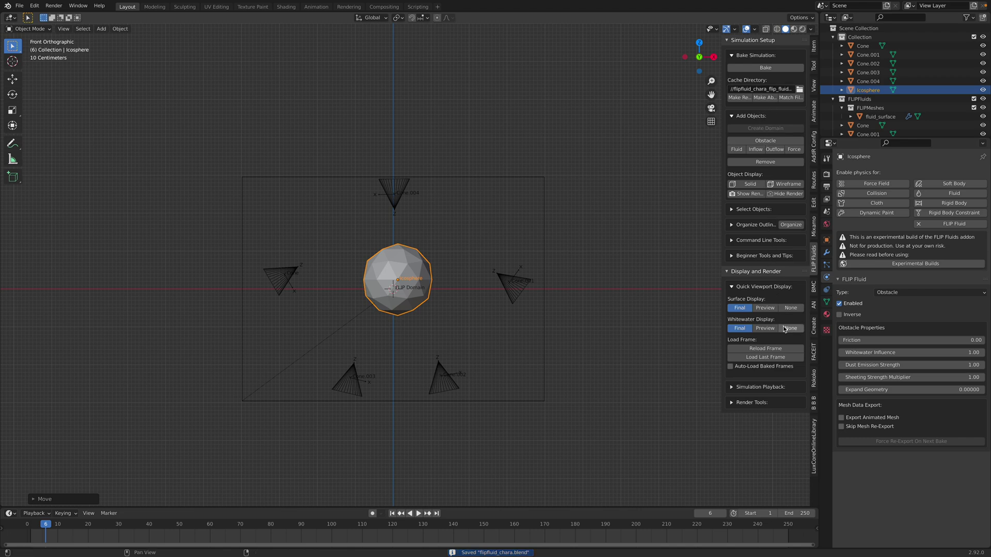
Step: Change the icosphere from an obstacle to a Fluid object and bake the simulation
left_click(736, 149)
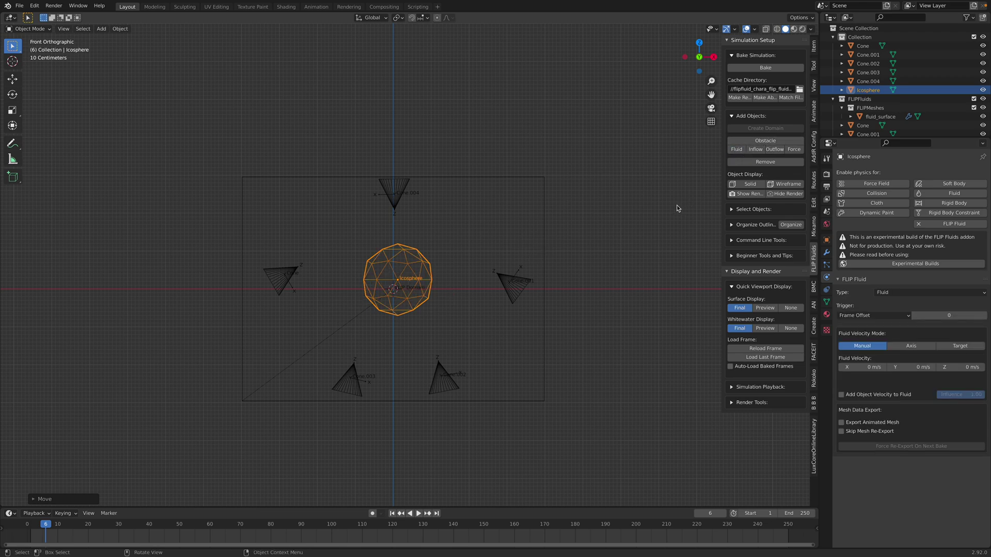
left_click(766, 67)
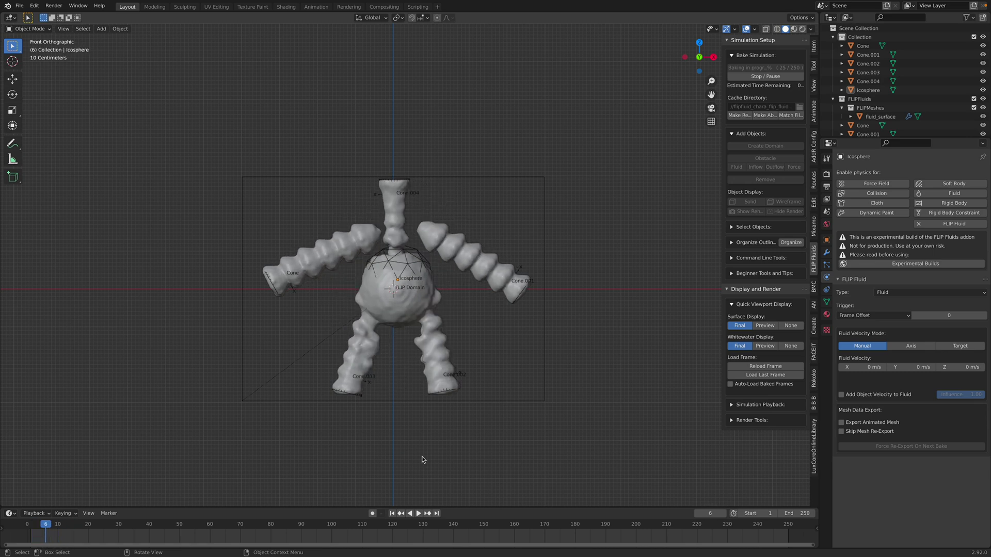
Step: Stop and reset the bake, and rotate the left and right cones to point horizontally at the icosphere
left_click(757, 77)
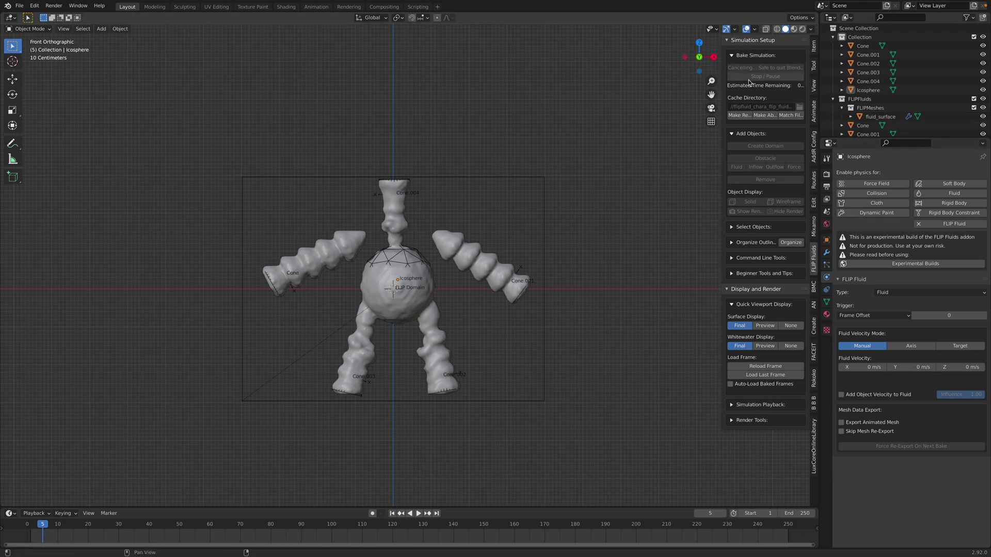
left_click(793, 68)
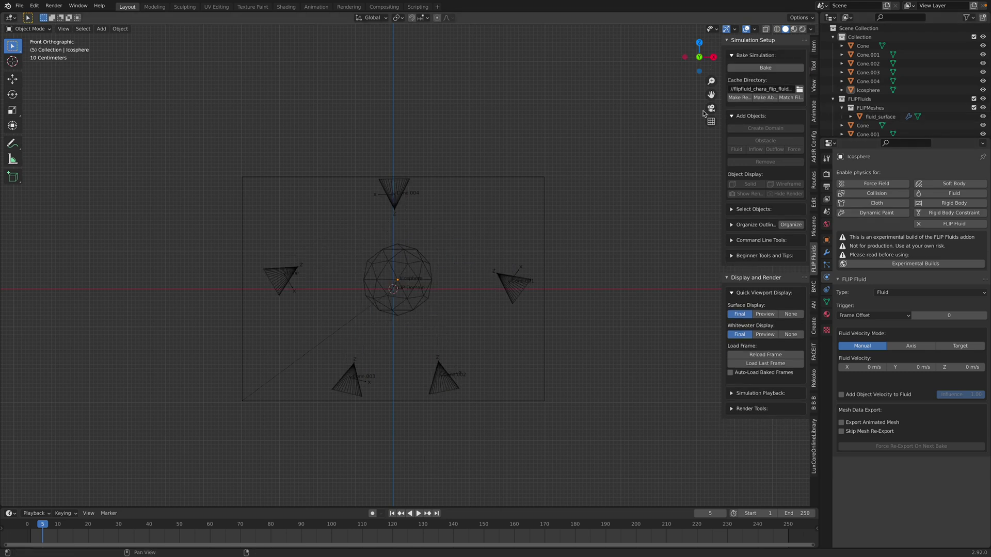
left_click(287, 276)
key("r")
left_click(363, 316)
left_click(509, 292)
key("r")
left_click(548, 243)
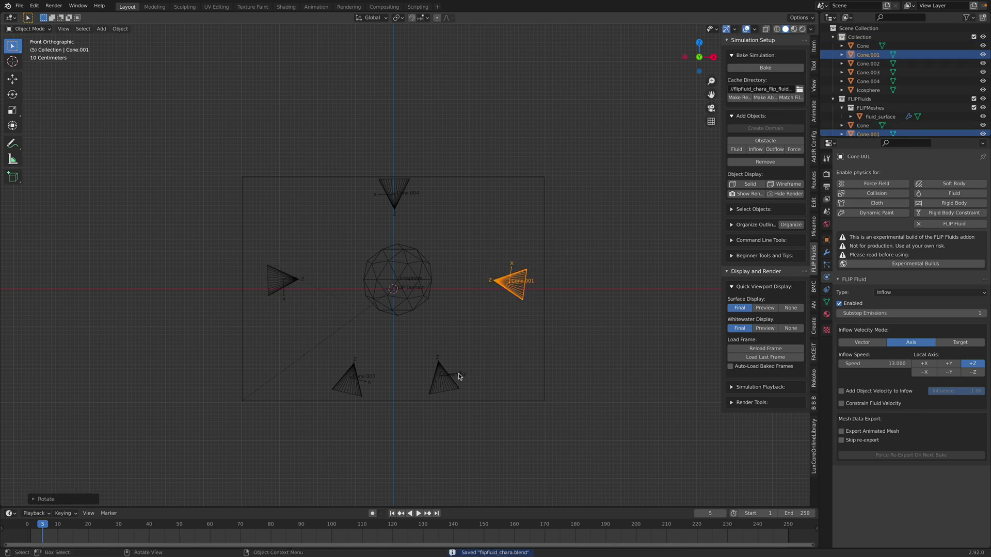
Step: Move the lower-right cone slightly inwards and rotate it closer to upright
left_click(449, 377)
key("g")
left_click(478, 378)
key("r")
left_click(434, 387)
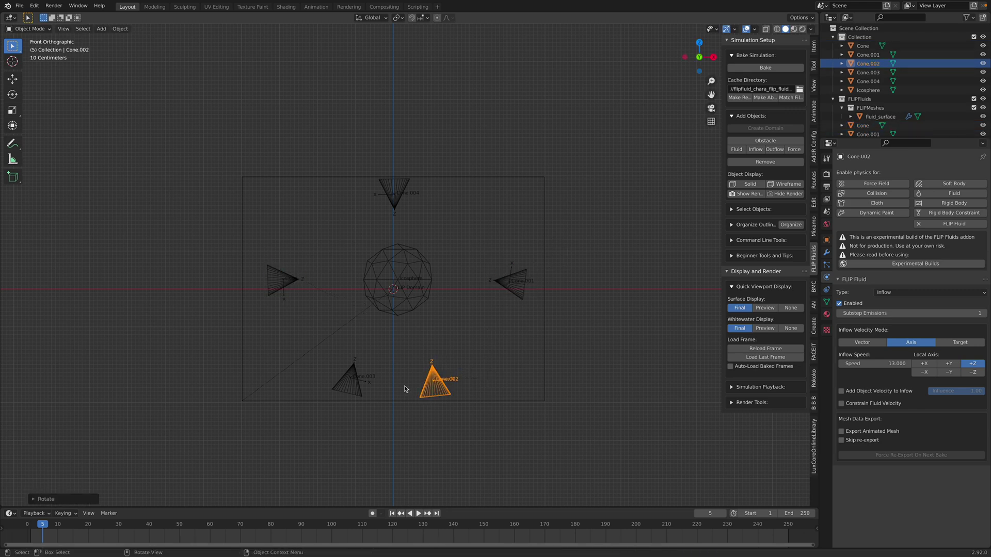
Step: Adjust the lower-left cone slightly inwards to mirror the lower-right one, and nudge the lower-right cone to match
left_click(359, 390)
key("g")
left_click(375, 396)
key("g")
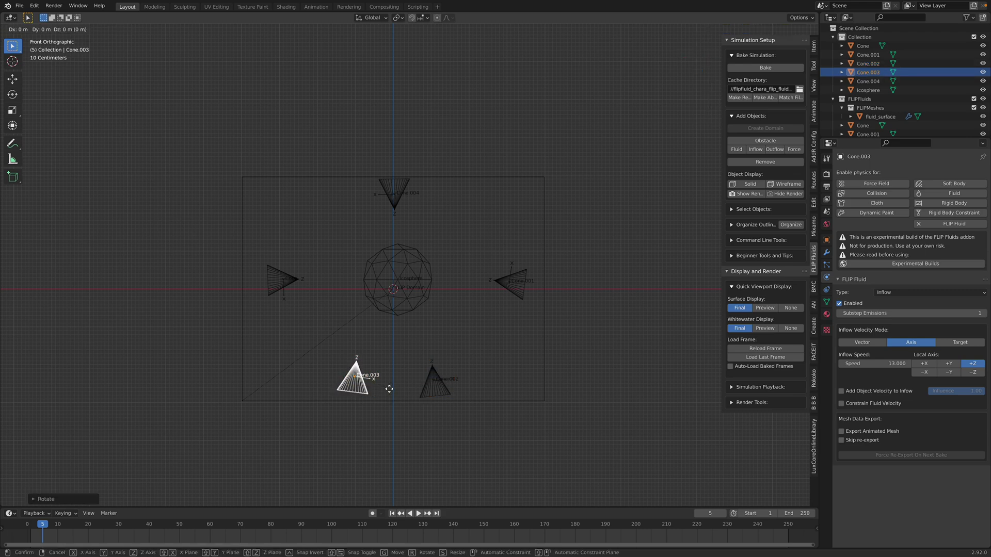
left_click(390, 391)
left_click(435, 383)
key("g")
left_click(453, 388)
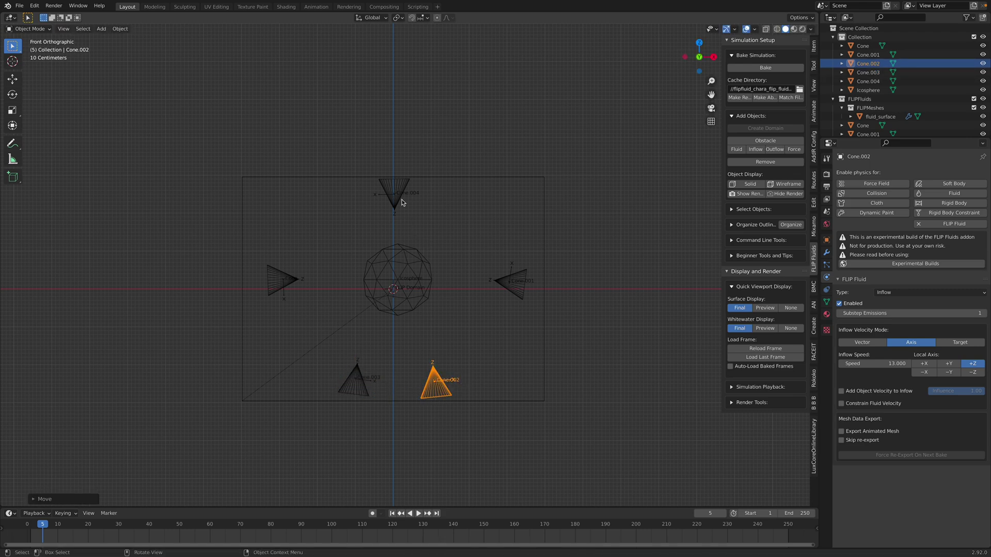
Step: Nudge the upper cone so it stays centred on the vertical axis, just inside the domain's upper edge
left_click(396, 195)
key("g")
left_click(410, 204)
key("g")
left_click(413, 204)
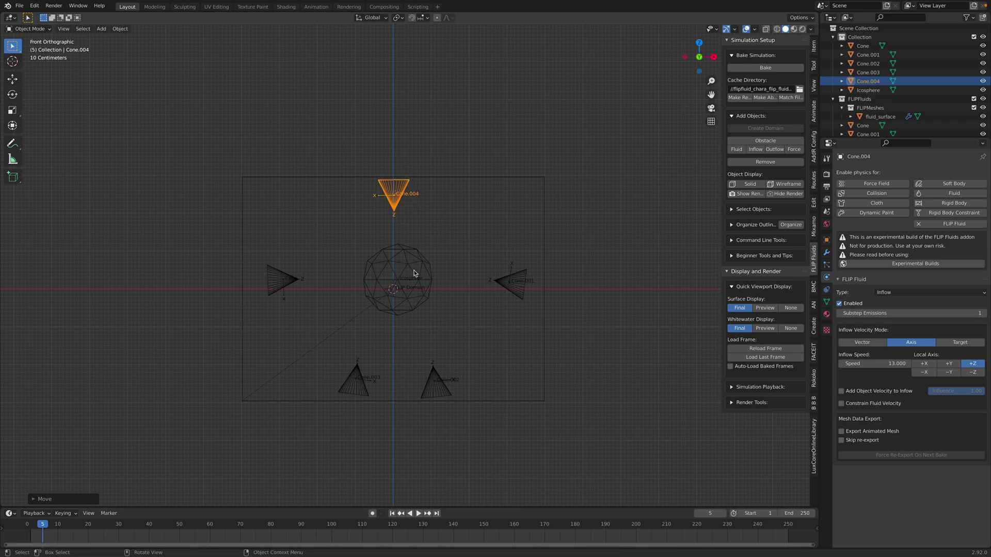
Step: Centre the icosphere on the vertical axis between the cones and turn it slightly with a trackball rotation
left_click(409, 271)
key("g")
left_click(409, 271)
key("r")
key("r")
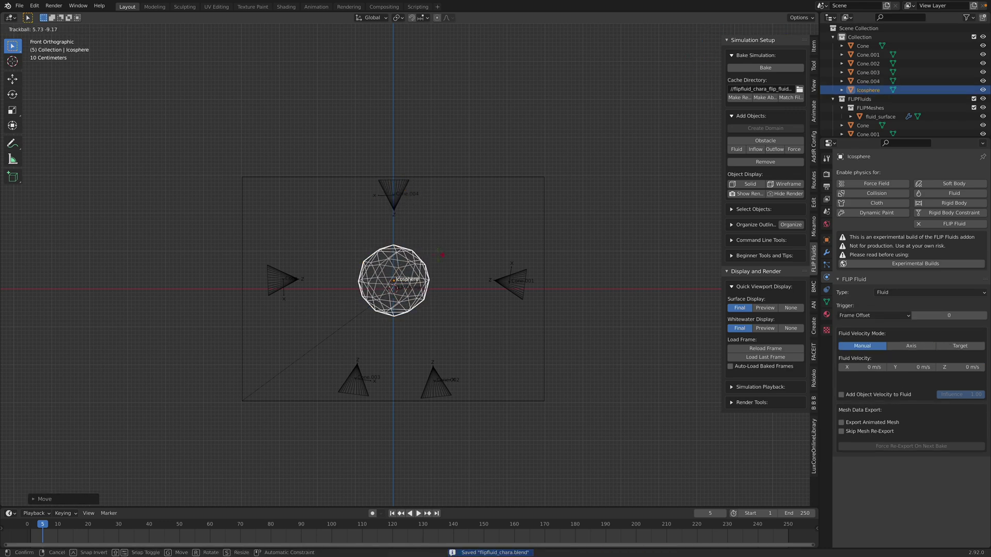
left_click(439, 258)
Step: Save the file, bake the simulation and check the forming character from the front starting at the first frame
key("ctrl+s")
left_click(745, 68)
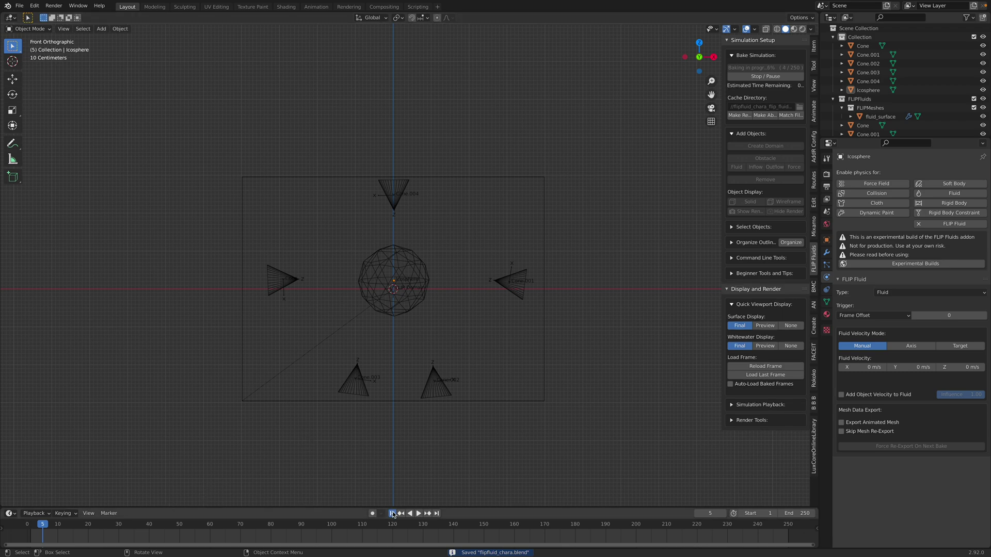
left_click(393, 514)
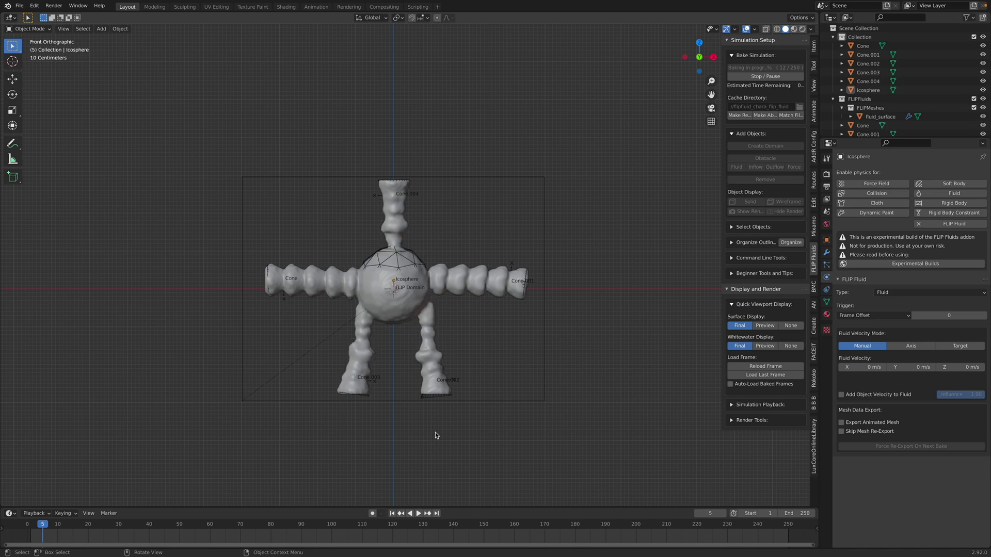
middle_click_drag(435, 435, 403, 411)
left_click_drag(699, 57, 470, 263)
left_click(699, 56)
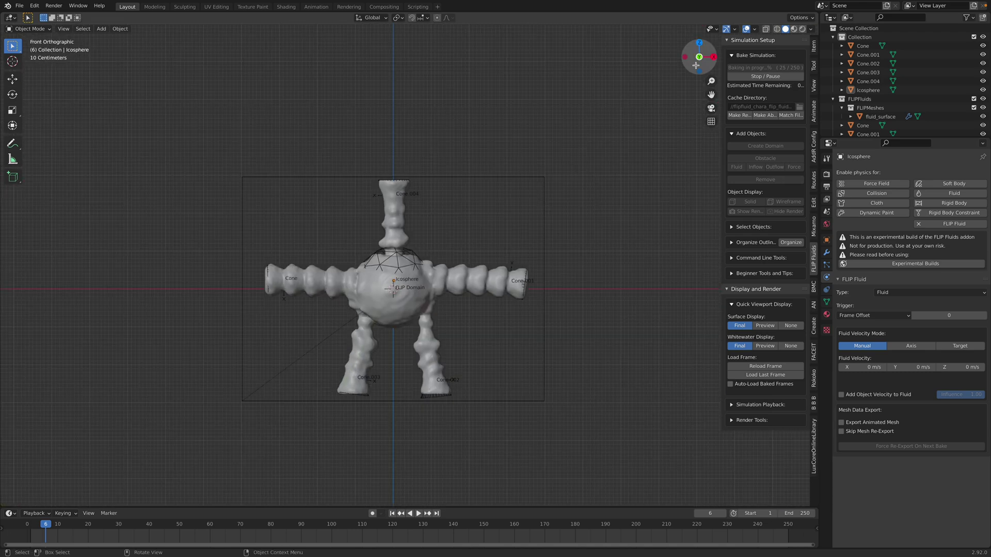
key("ctrl+s")
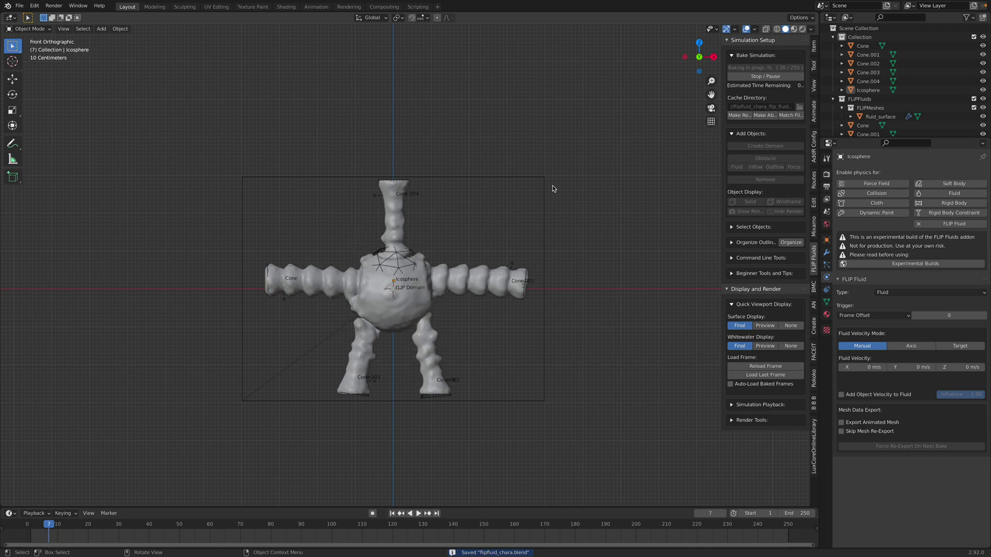
Step: Check the baked liquid character from several angles, pause the bake with frame 7 displayed and save the file
middle_click_drag(384, 303, 518, 284)
scroll(406, 277, "up", 3)
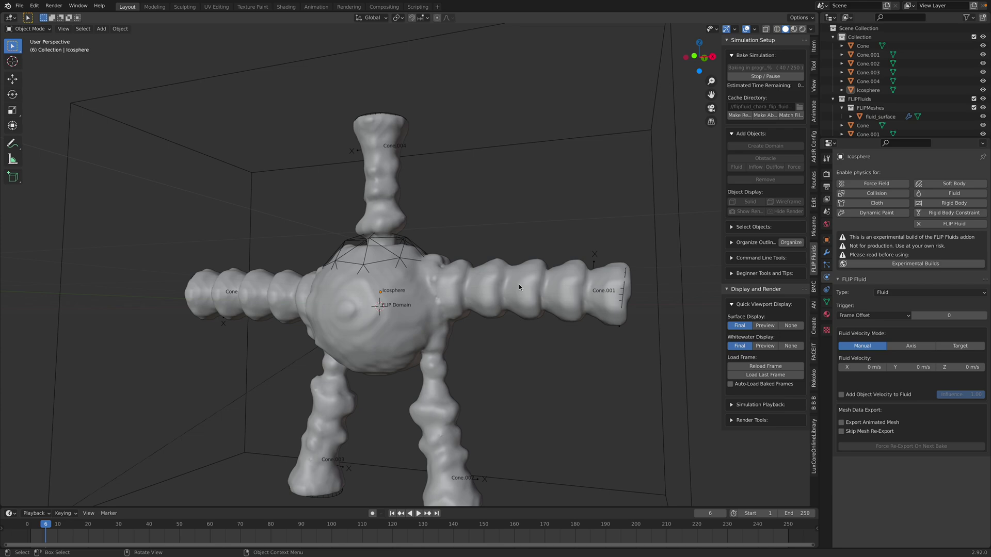
middle_click_drag(489, 289, 562, 258)
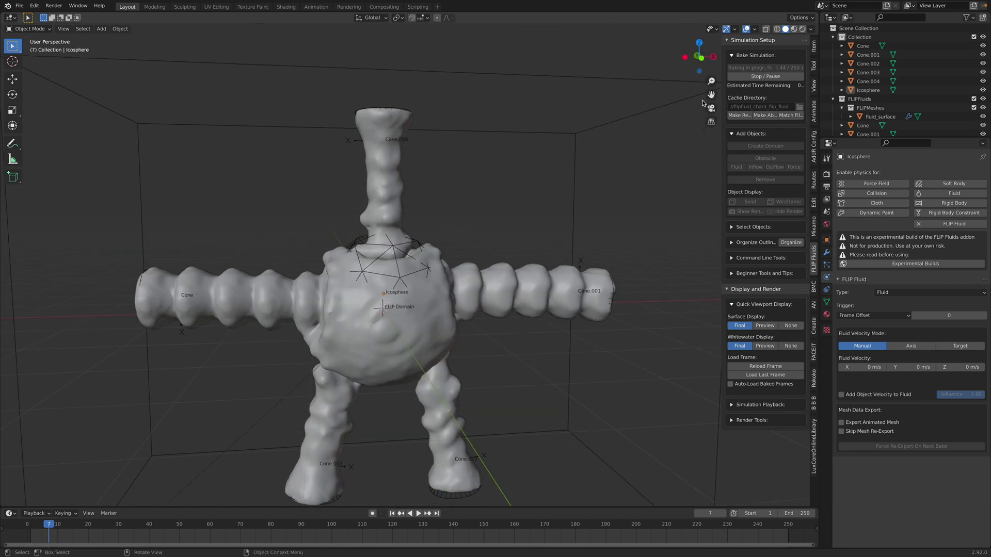
left_click(756, 77)
scroll(508, 192, "down", 2)
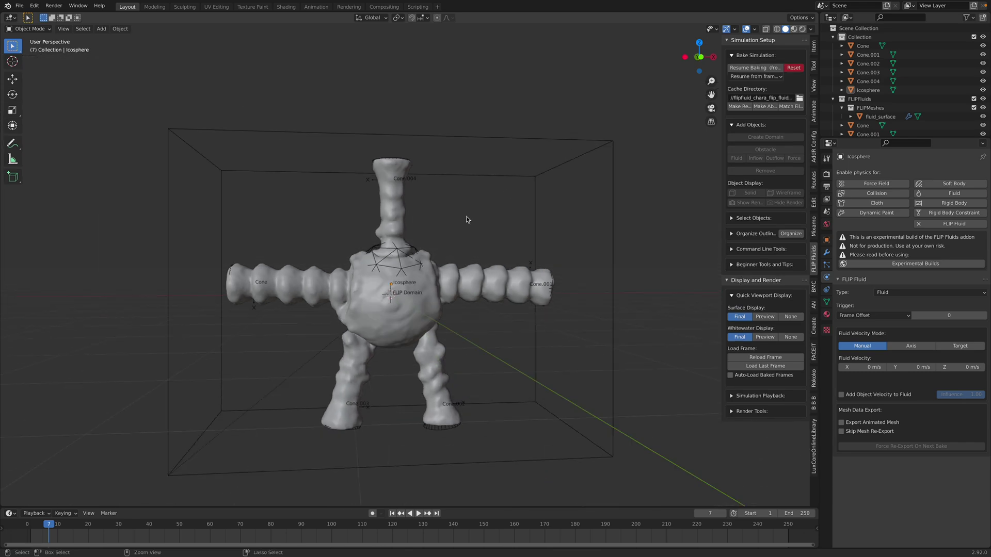
key("ctrl+s")
Step: Duplicate the fluid surface mesh in place and copy the duplicate to the clipboard
left_click(491, 282)
middle_click_drag(491, 281, 451, 223)
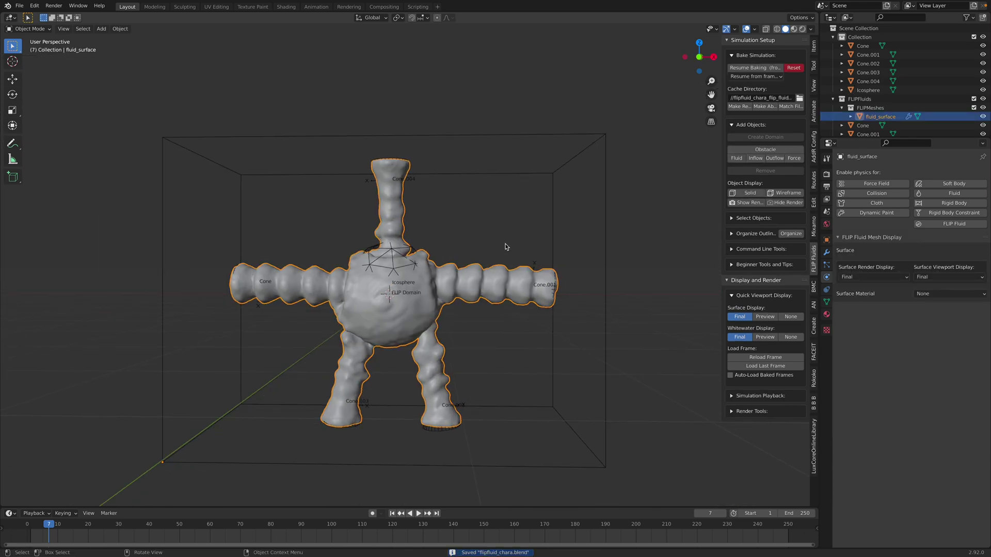
key("shift+d")
right_click(531, 234)
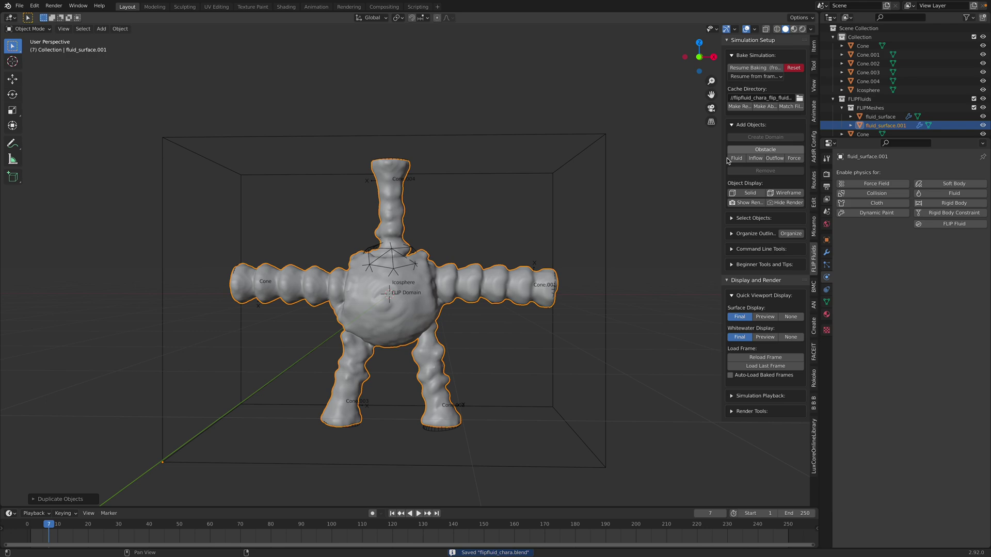
key("ctrl+c")
Step: Save the simulation file, start a new General file and delete all of its default objects
left_click(20, 6)
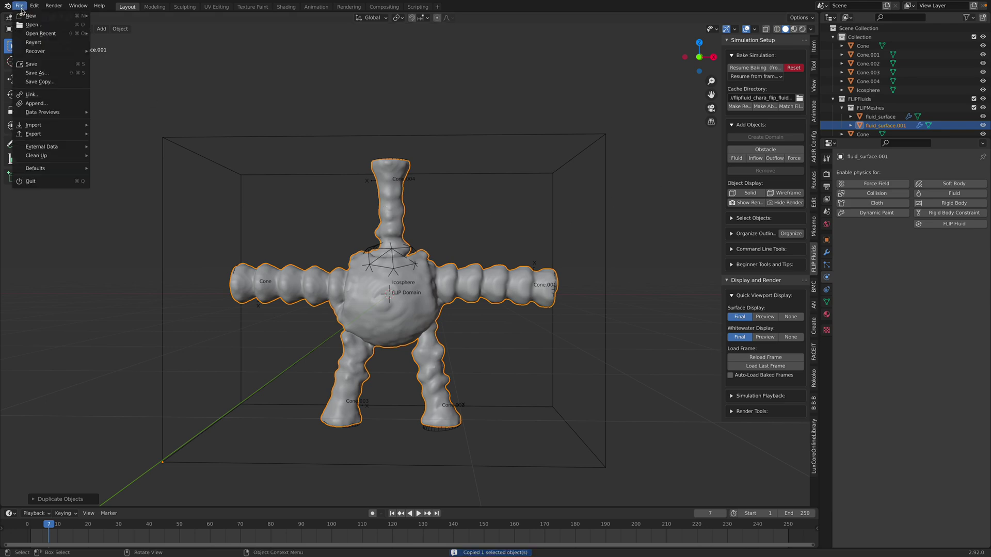
left_click(31, 64)
left_click(20, 6)
mouse_move(26, 15)
left_click(103, 15)
key("a")
key("x")
left_click(424, 232)
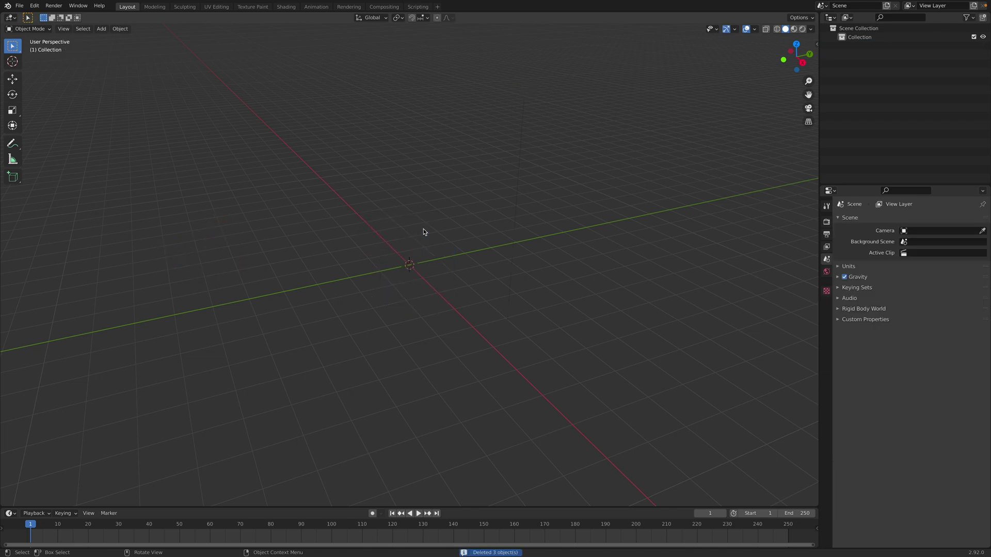
Step: Paste the copied fluid surface mesh into the empty scene and show it from the front
key("ctrl+v")
left_click(802, 62)
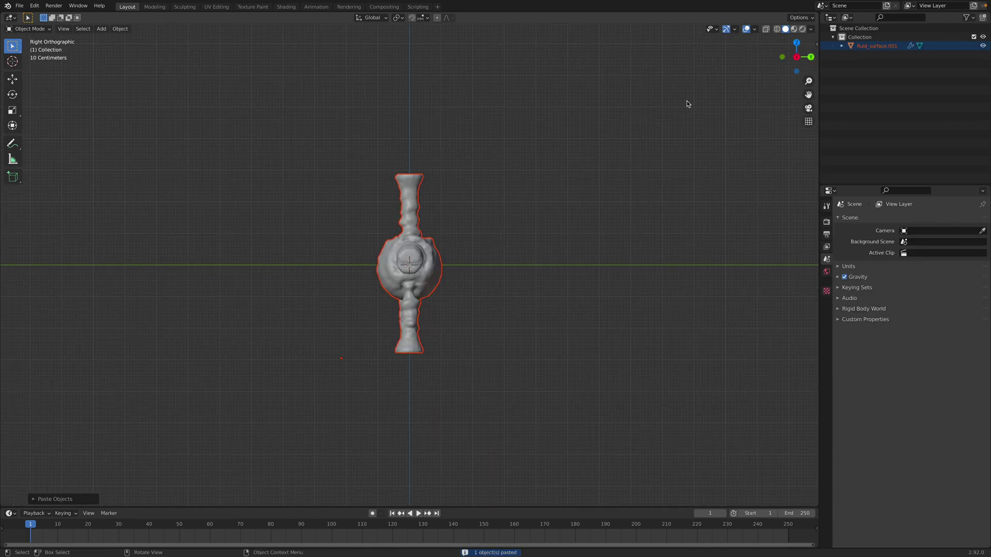
left_click(782, 57)
key("g")
key("z")
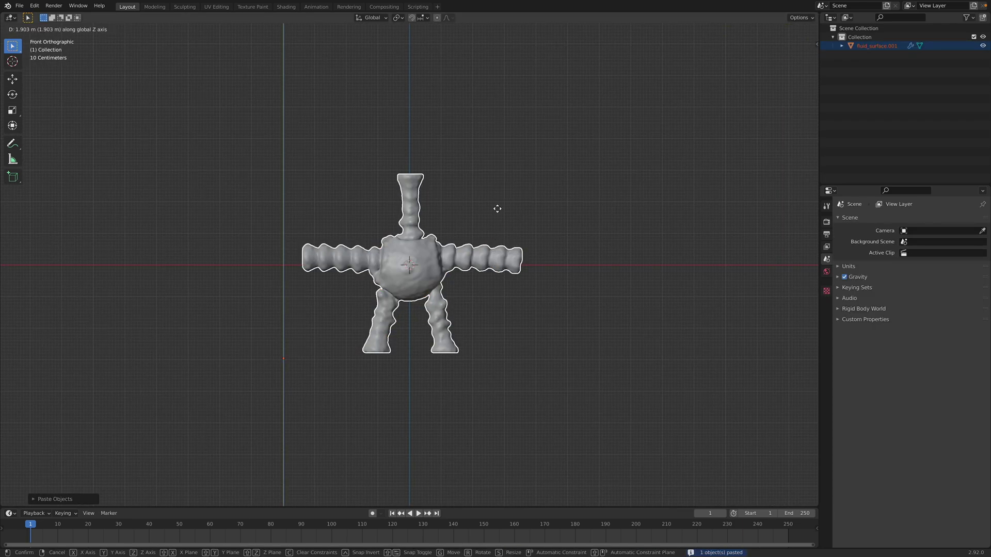
left_click(455, 242)
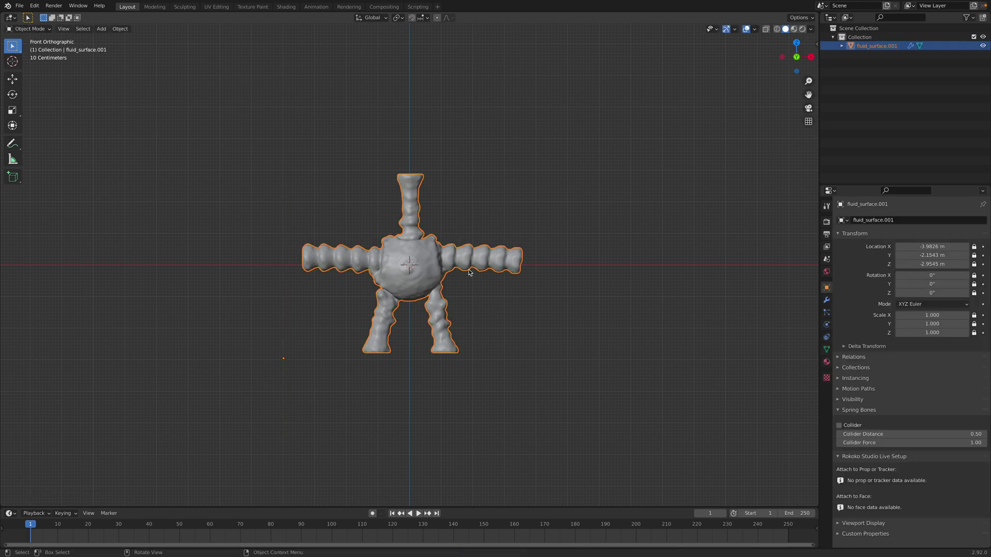
left_click_drag(469, 274, 475, 229)
left_click(480, 210)
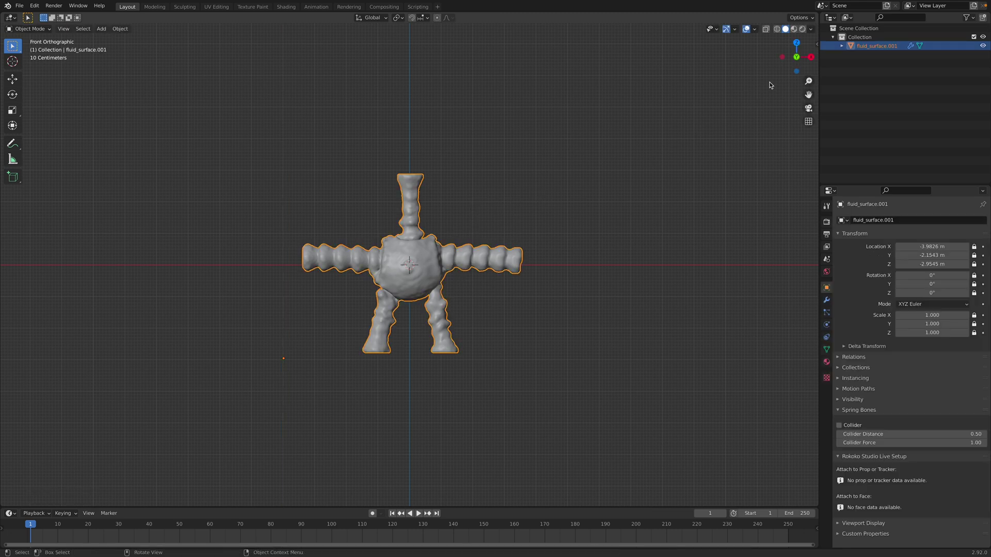
Step: Move the character mesh up about 2.785 m along Z so its feet stand on the ground line
left_click(817, 45)
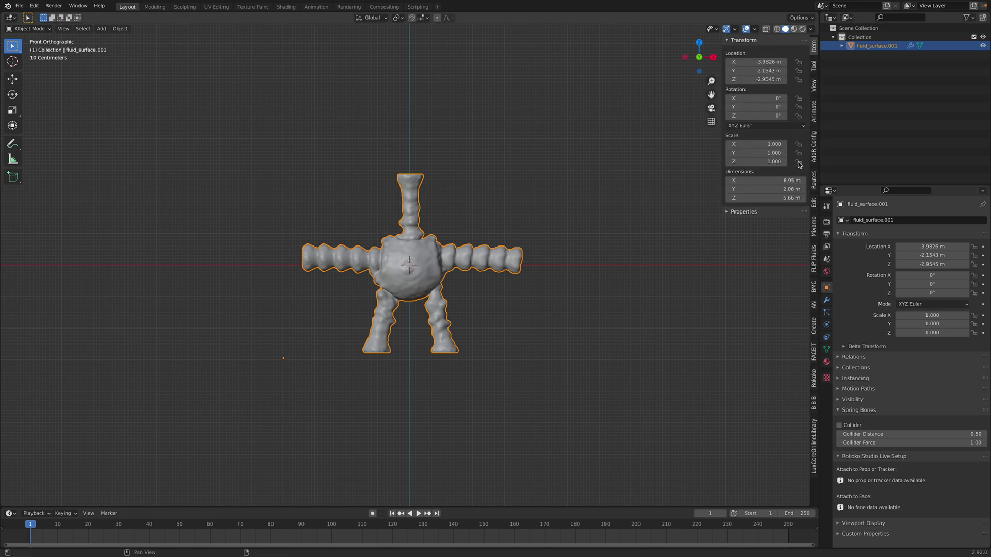
key("g")
key("z")
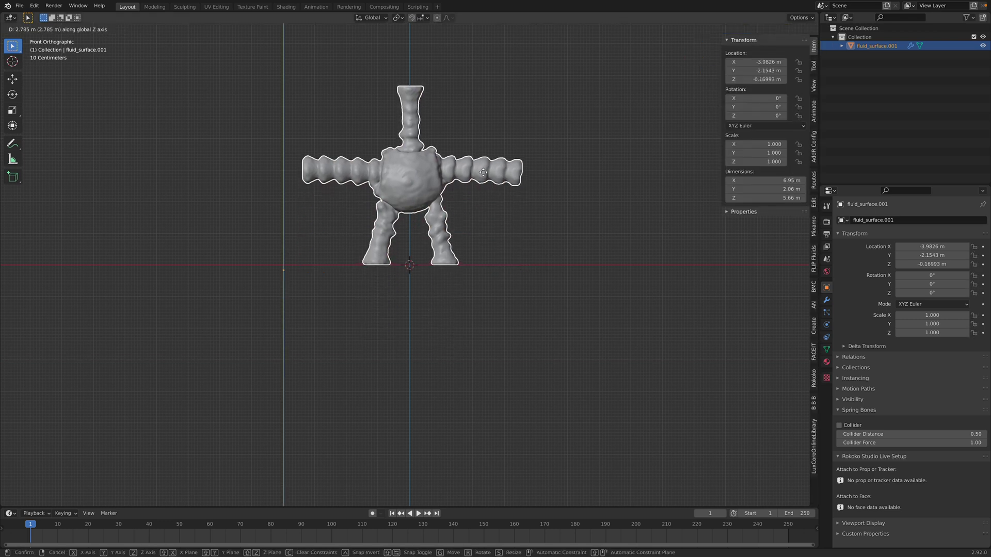
left_click(484, 172)
key("KP_Decimal")
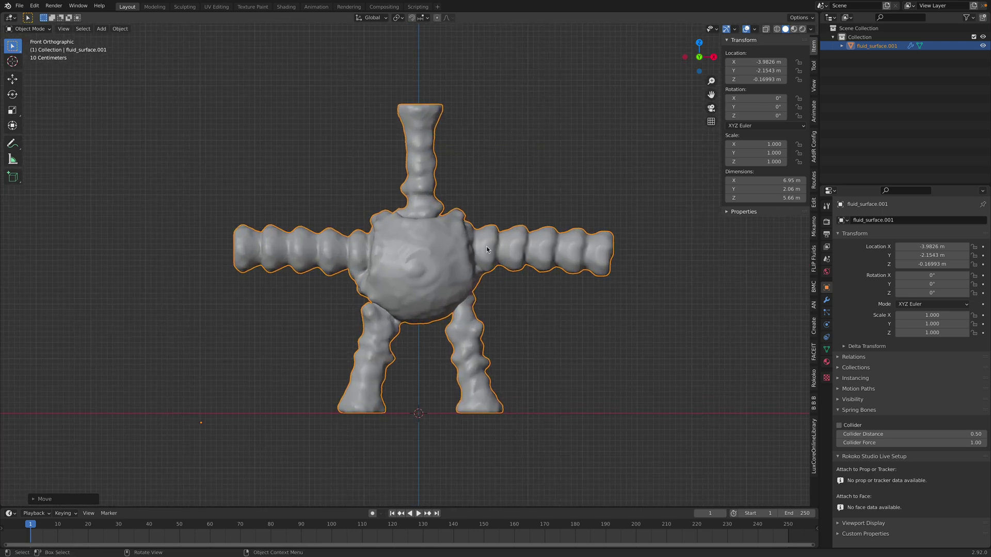
Step: Save the new file on the Desktop as fluidman_001.blend
key("super+s")
left_click(353, 501)
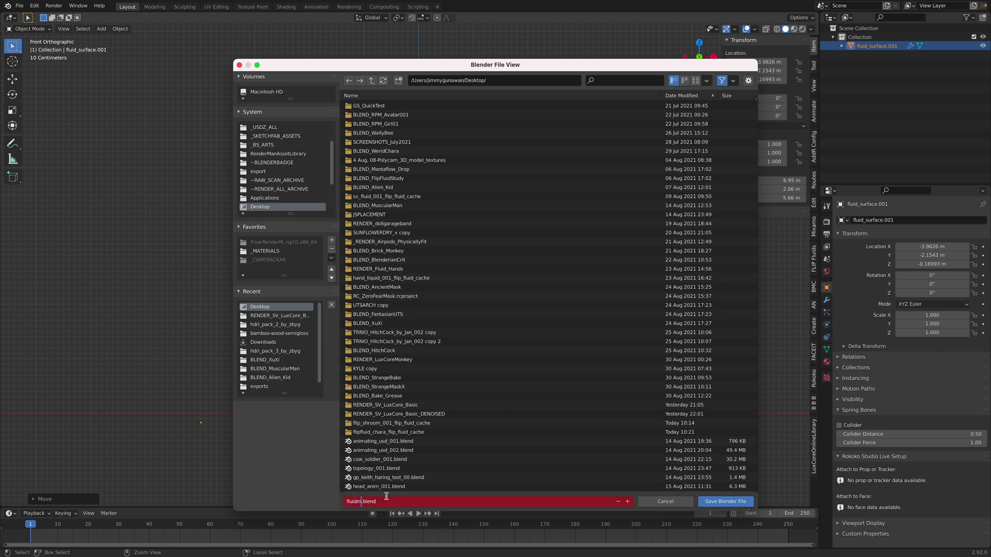
key("Return")
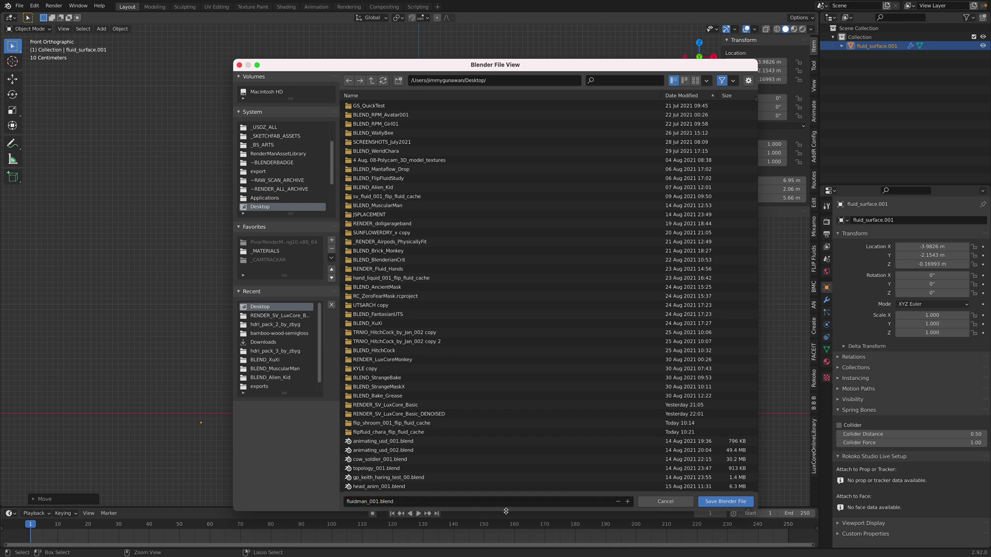
left_click(716, 504)
Step: Check the character mesh in wireframe, return to solid shading and apply its Smooth modifier
key("z")
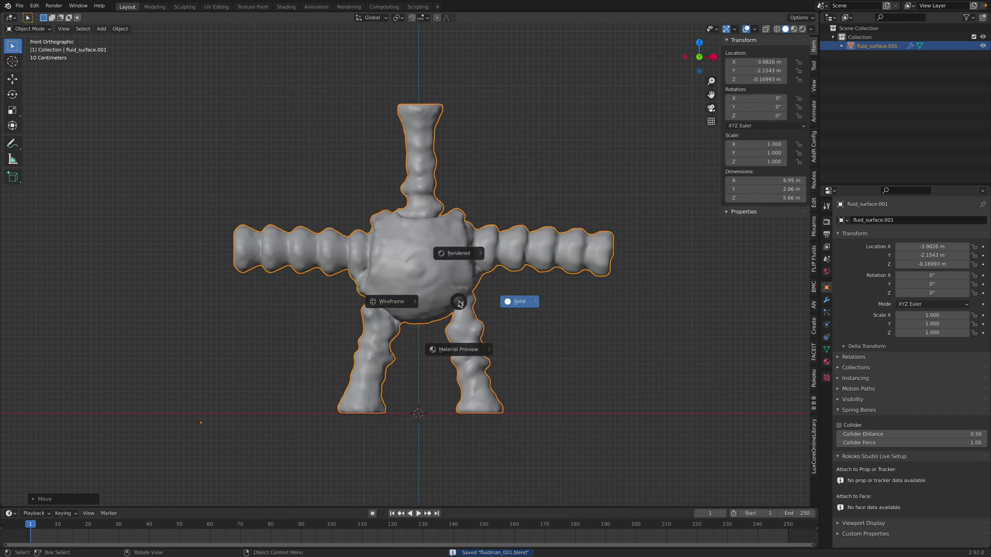
left_click(394, 301)
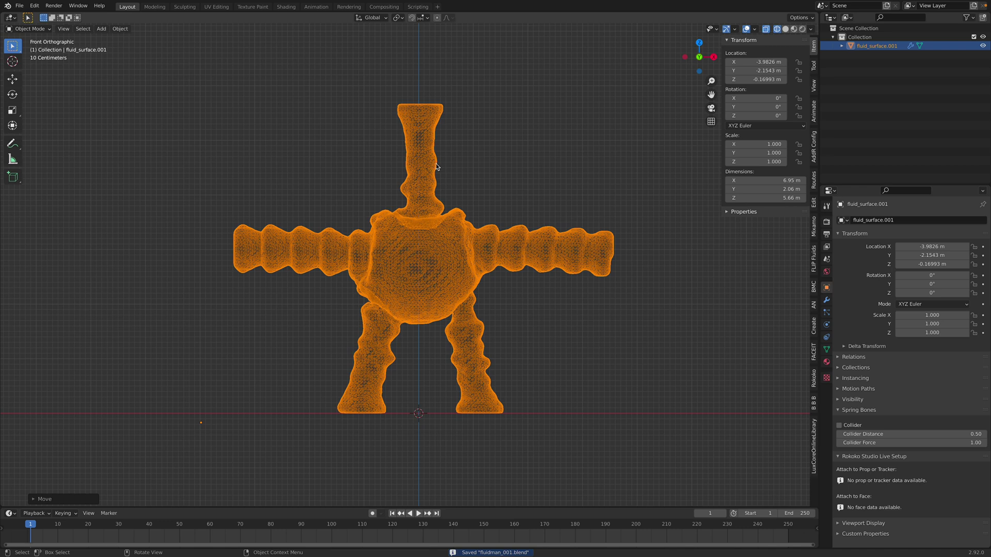
left_click(785, 29)
left_click(827, 301)
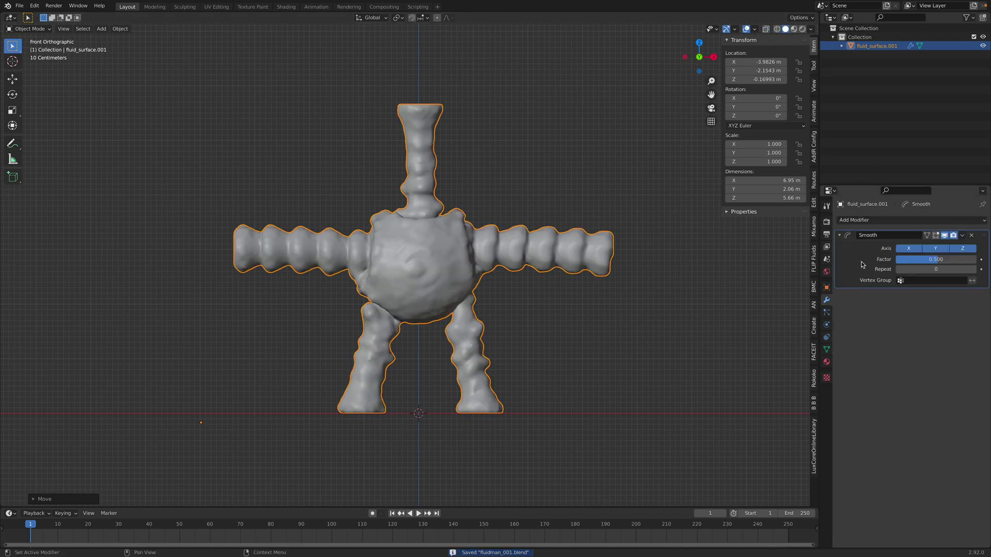
key("ctrl+a")
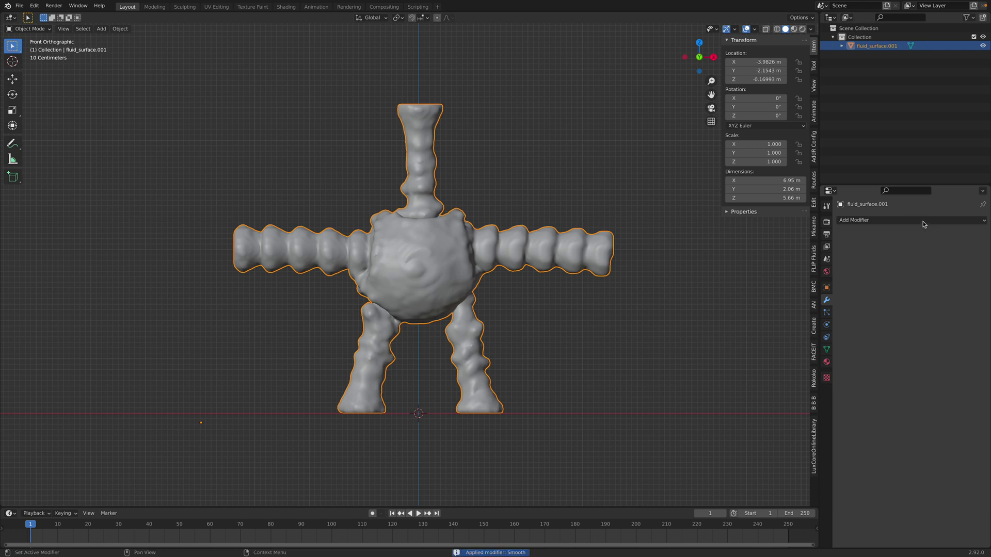
Step: Add a Decimate modifier to the character mesh, try a ratio of 0.1, set it to 0.2 and apply the modifier
left_click(926, 220)
left_click(804, 284)
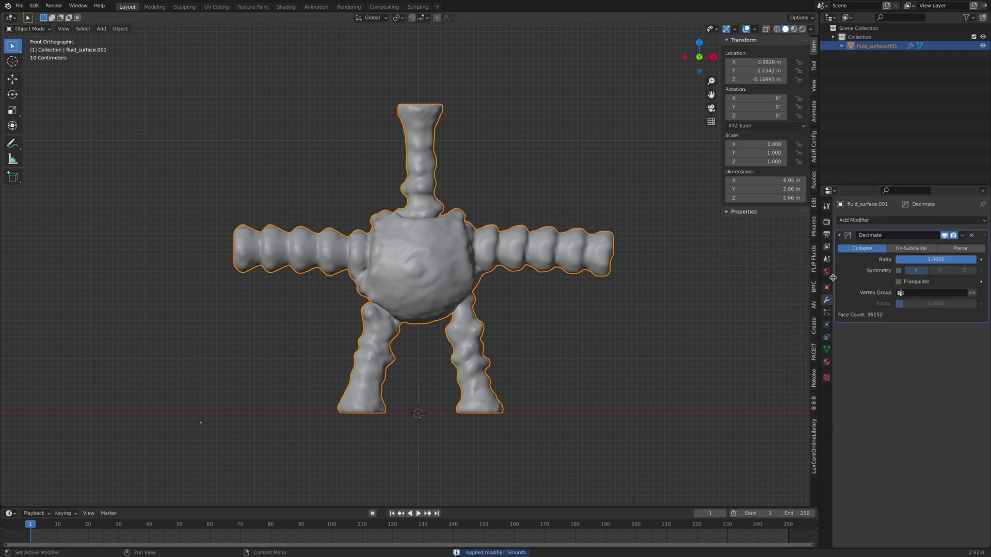
left_click(921, 259)
type("0.1")
key("Return")
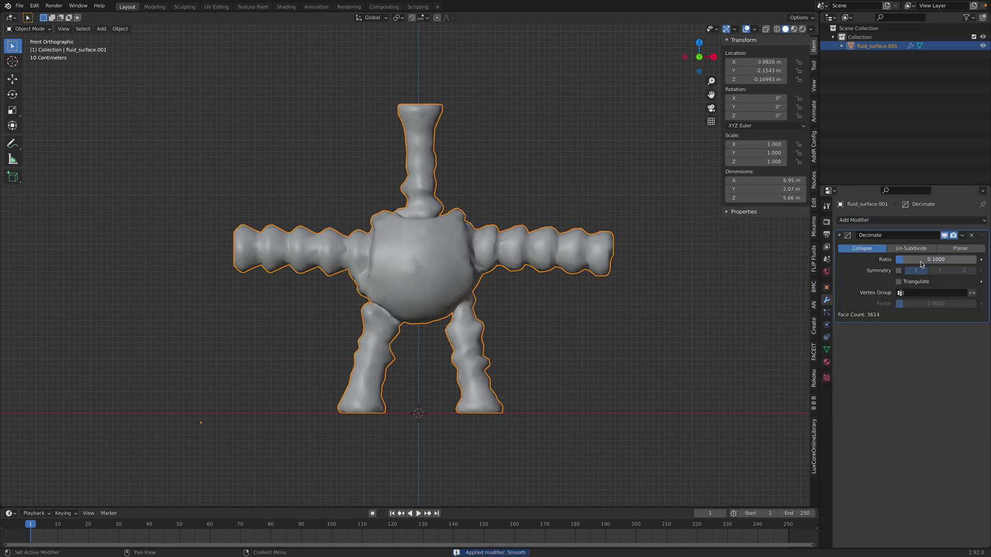
left_click(924, 260)
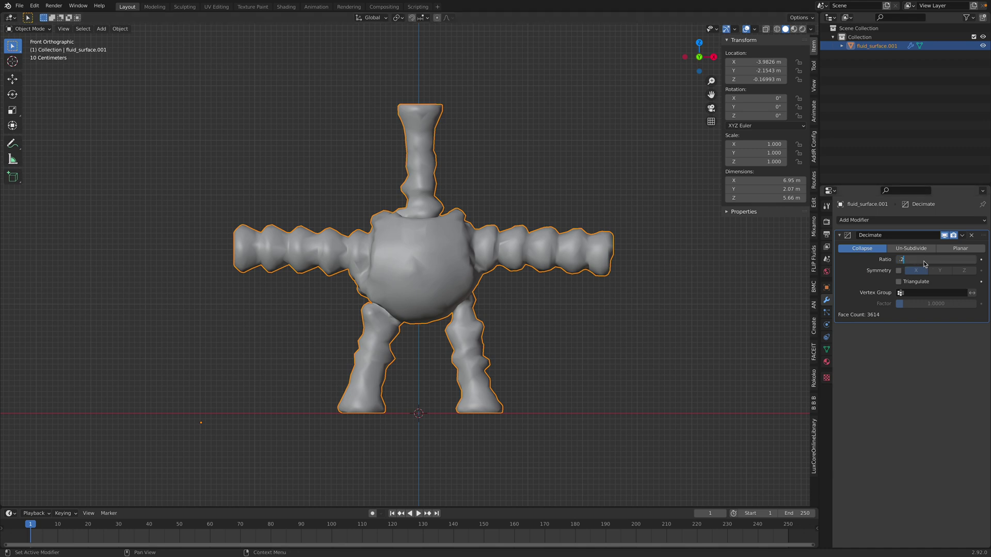
key("Return")
key("ctrl+a")
key("Tab")
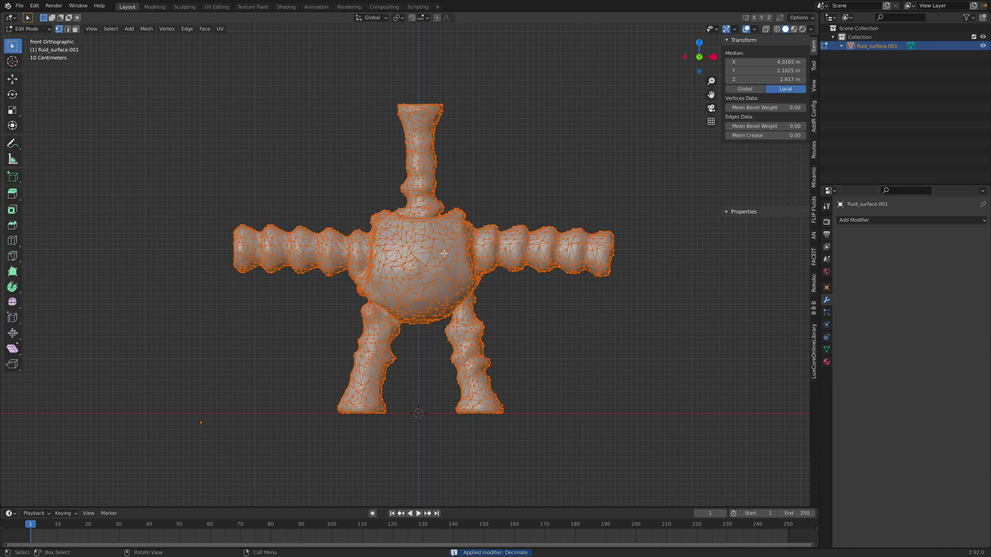
middle_click_drag(444, 254, 452, 259)
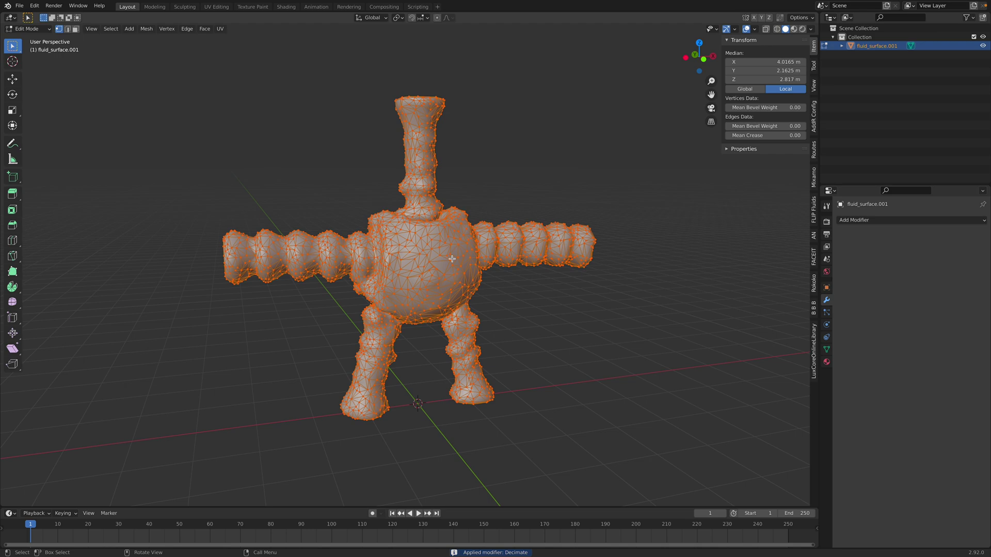
right_click(452, 258)
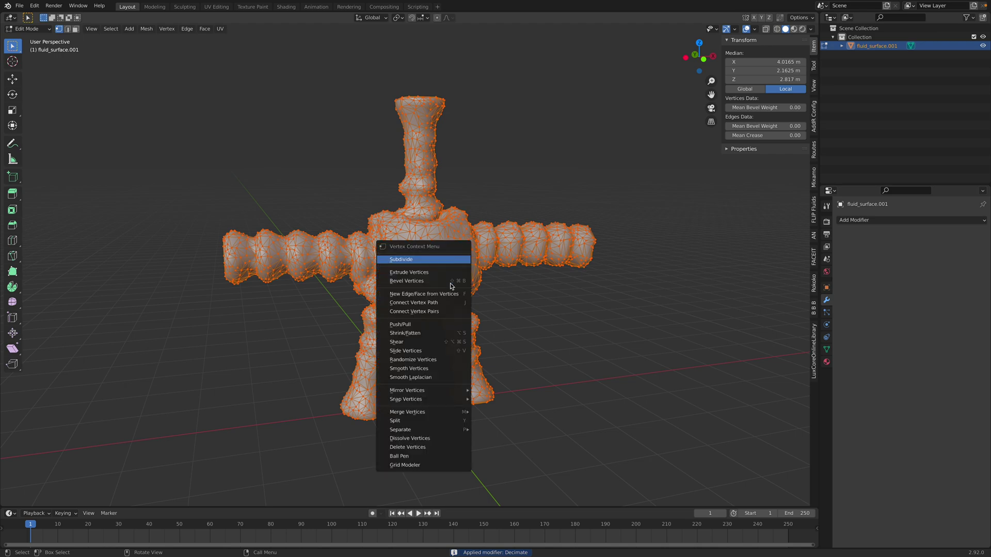
left_click(452, 384)
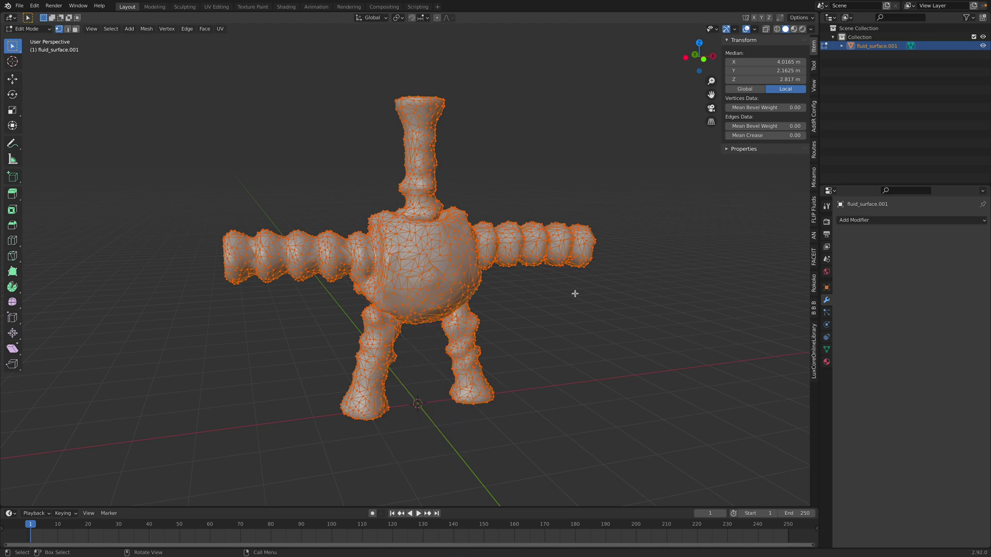
key("Tab")
Step: Unwrap the whole character mesh in Edit Mode with Smart UV Project and return to Object Mode
key("Tab")
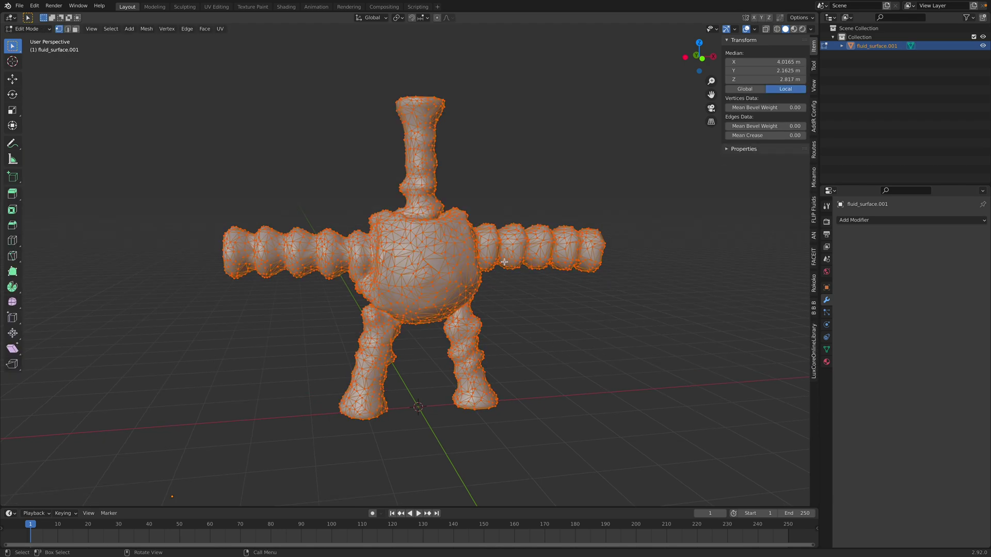
left_click(505, 264)
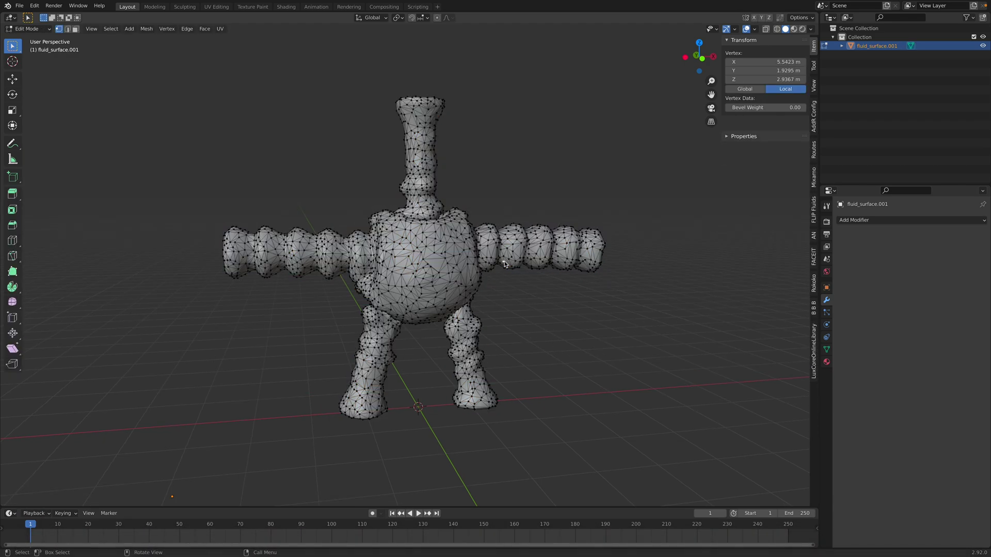
key("a")
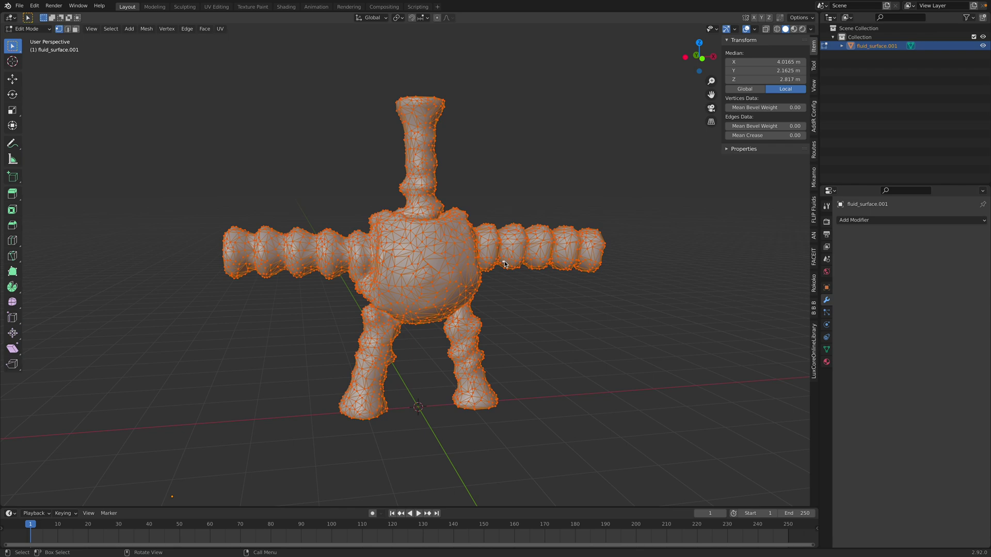
key("F3")
type("smart")
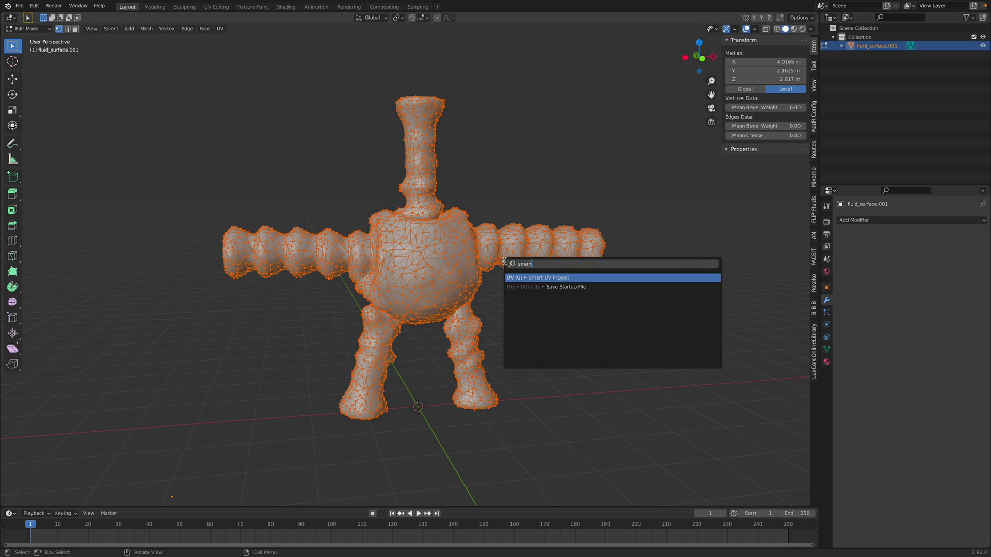
key("Return")
left_click(515, 333)
key("Tab")
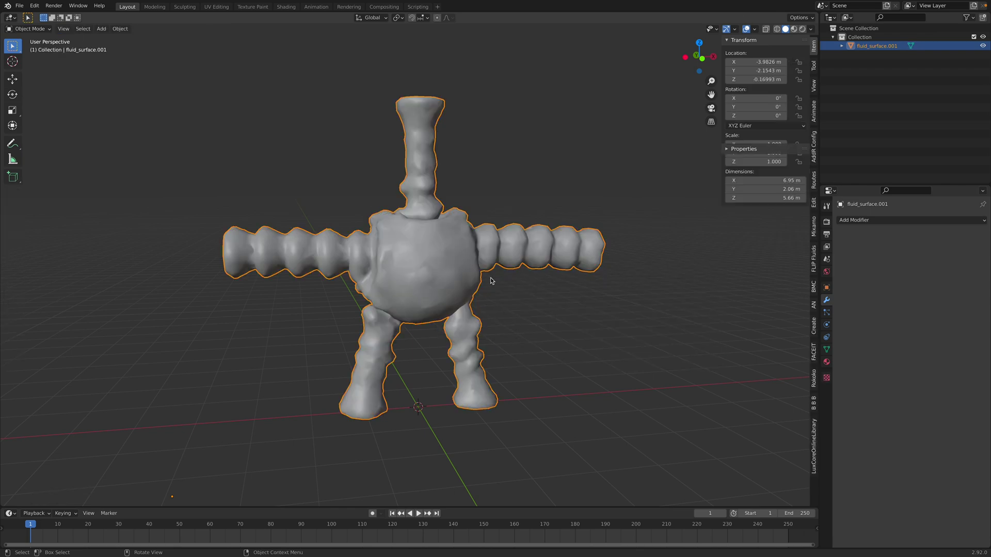
Step: Save the file and rename the character's material to FluidMat
key("ctrl+s")
left_click(826, 362)
left_click(893, 257)
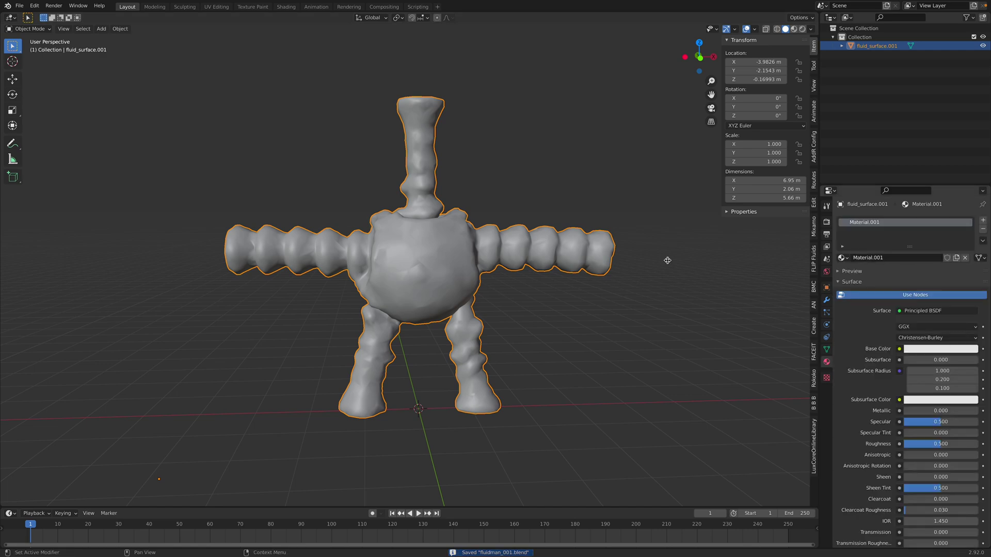
type("FluidMat")
key("Return")
middle_click_drag(428, 243, 475, 272)
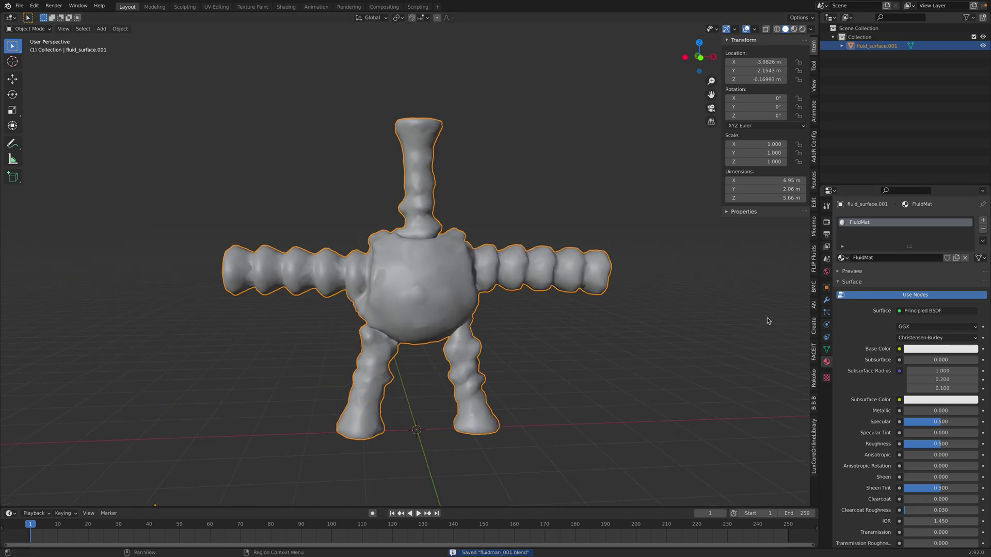
left_click(827, 300)
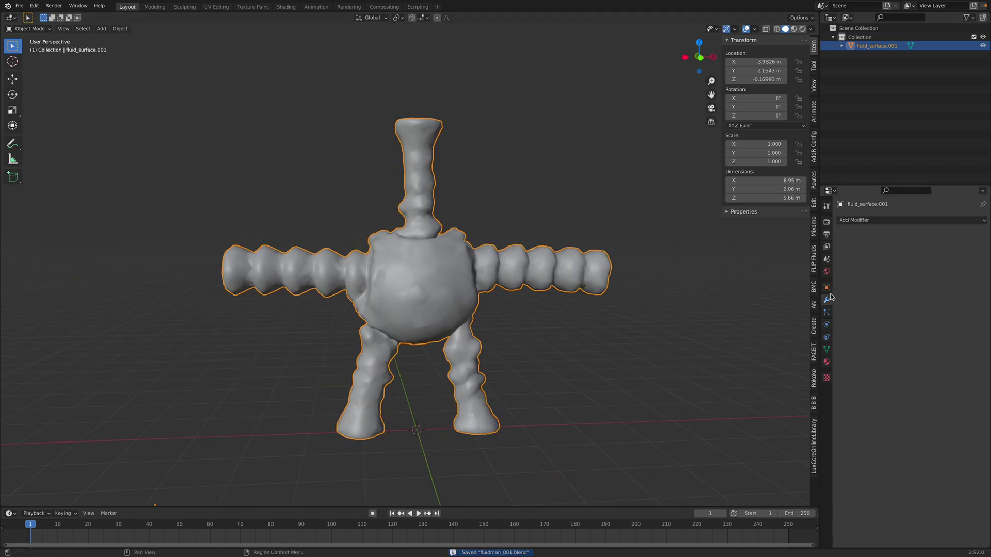
left_click(827, 287)
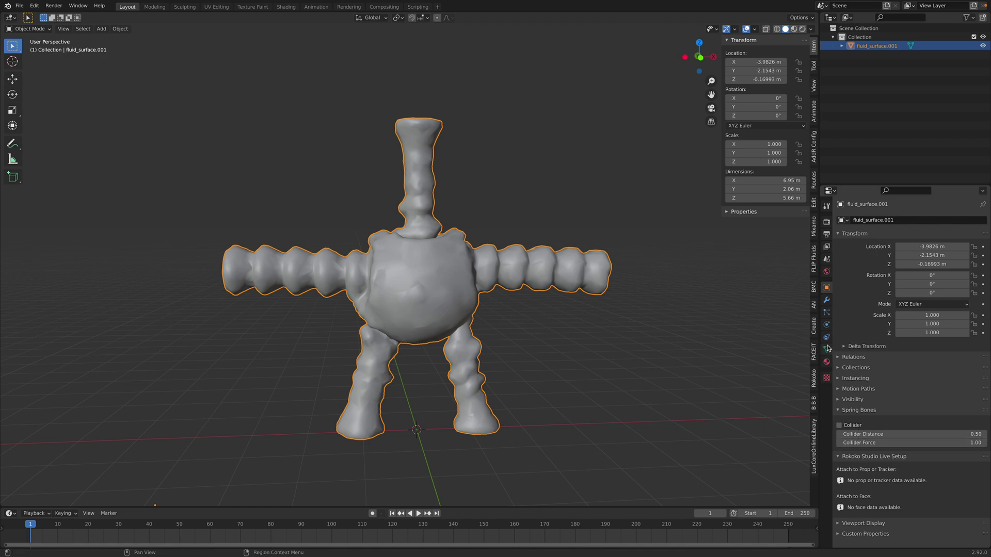
left_click(827, 301)
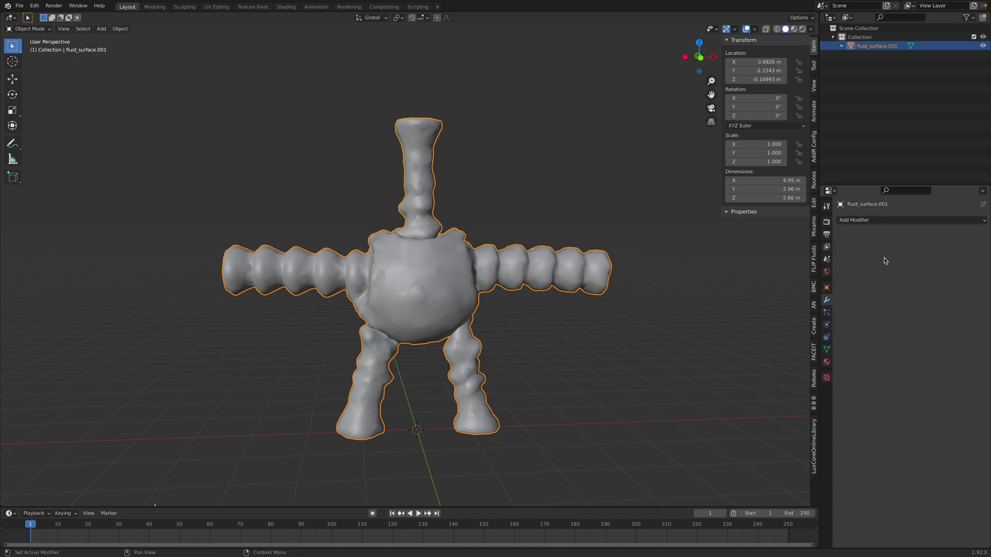
left_click(828, 312)
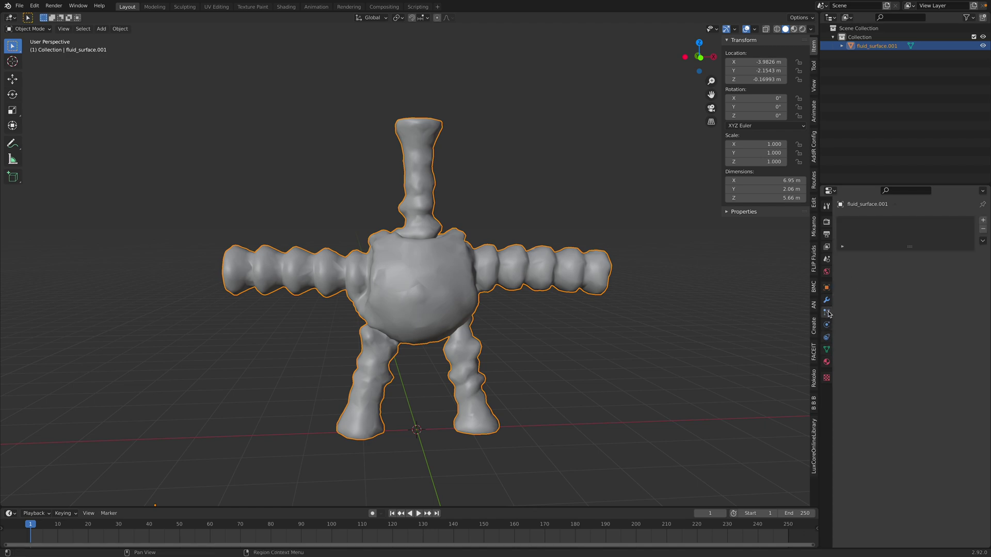
left_click(827, 325)
left_click(827, 349)
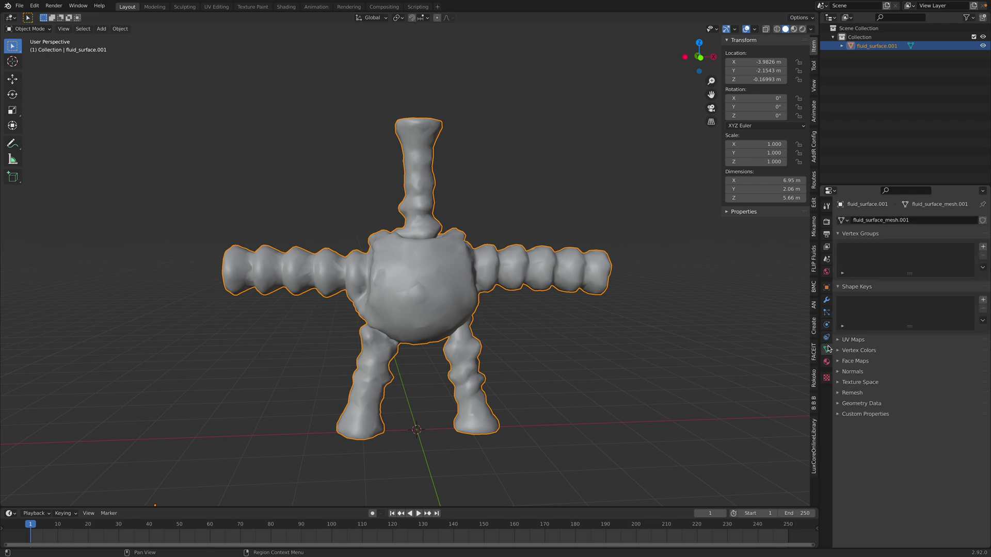
left_click(827, 337)
left_click(828, 287)
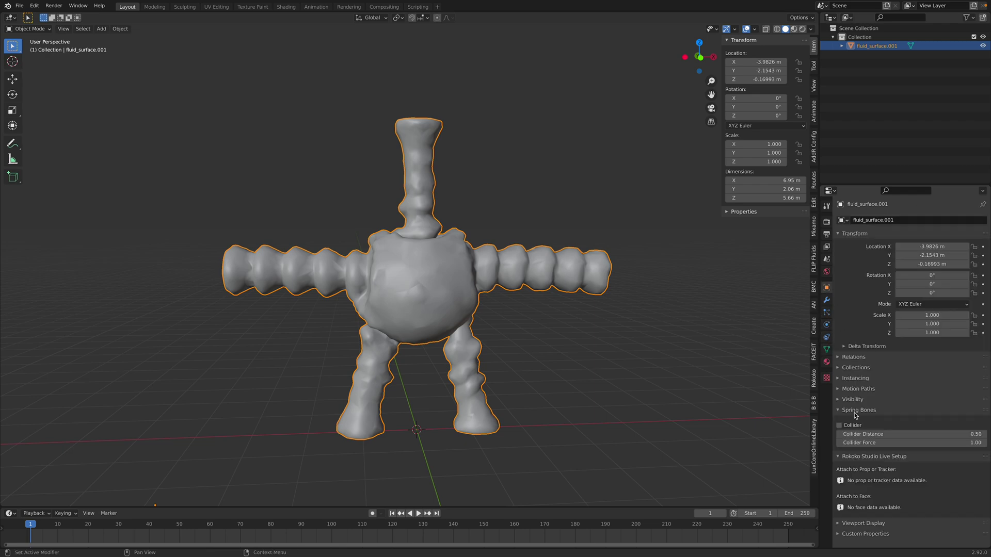
left_click(827, 299)
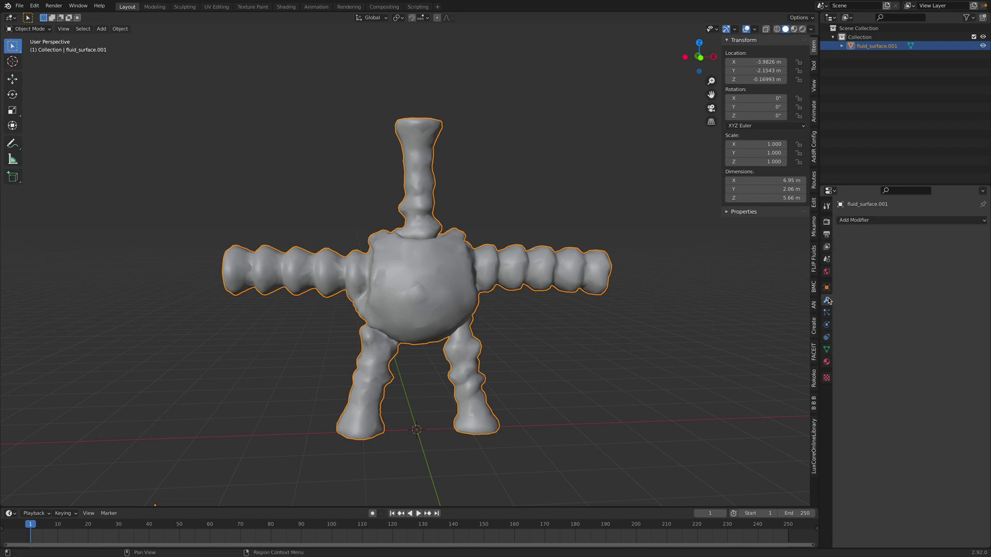
Step: Remesh the character in Quad mode using QuadriFlow with mesh symmetry and 10000 faces
left_click(827, 349)
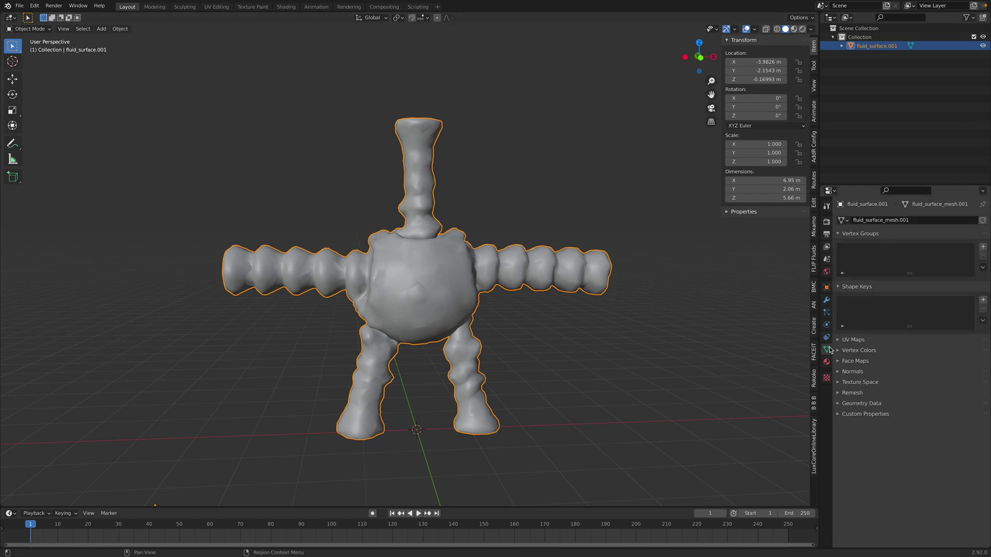
left_click(852, 393)
left_click(965, 405)
left_click(950, 417)
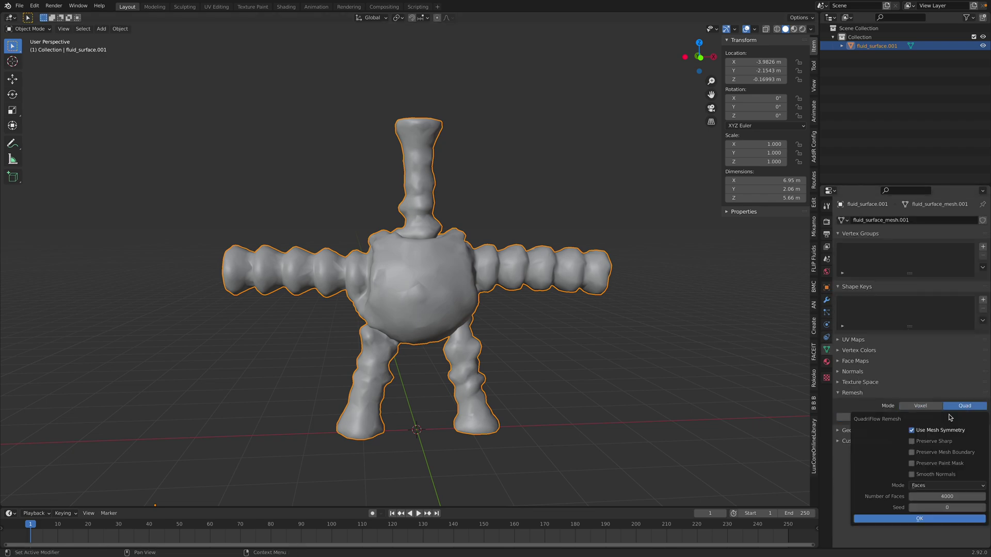
left_click(950, 499)
type("10000")
key("Return")
left_click(929, 519)
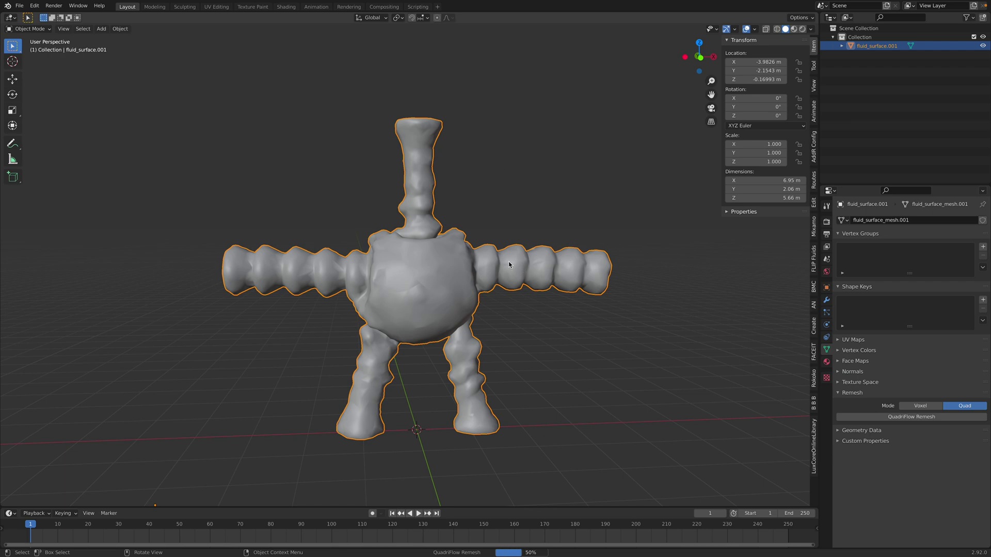
Step: Shade the remeshed character smooth and show it from the front
mouse_move(435, 254)
middle_mouse_down()
mouse_move(535, 256)
mouse_move(448, 260)
middle_mouse_up()
right_click(455, 260)
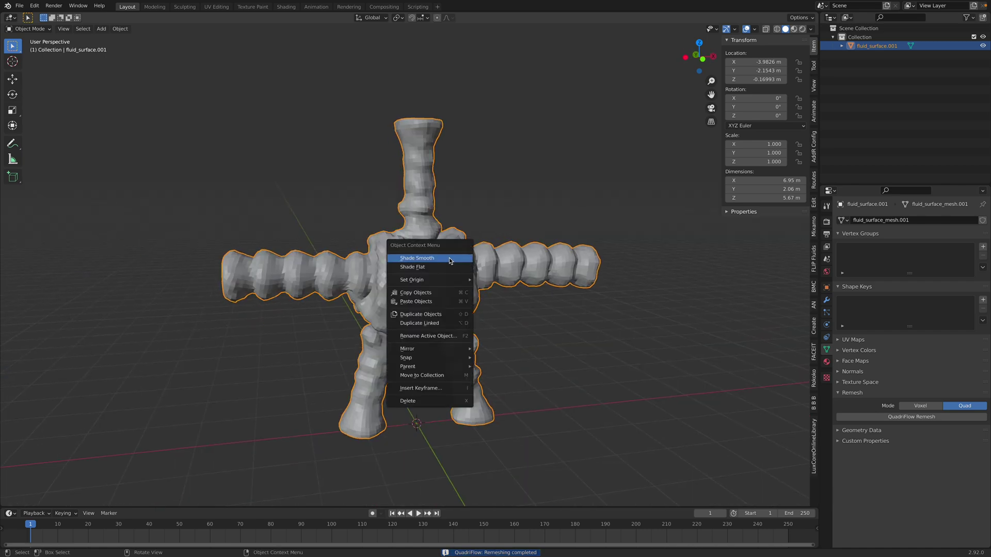
left_click(449, 259)
middle_click_drag(490, 217, 505, 206)
left_click_drag(710, 61, 679, 86)
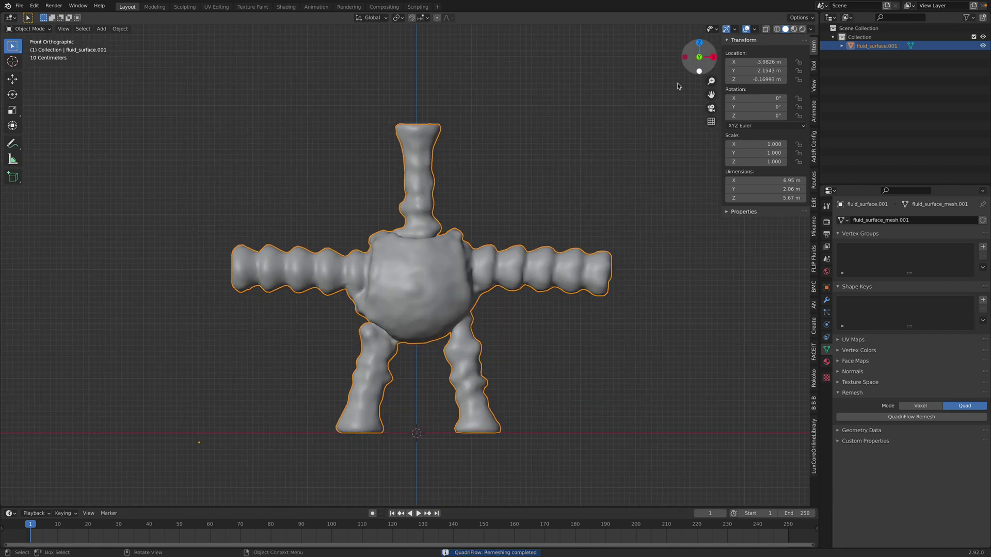
Step: Save the remeshed character as a new file version named fluidman_002.blend
left_click(19, 5)
left_click(33, 70)
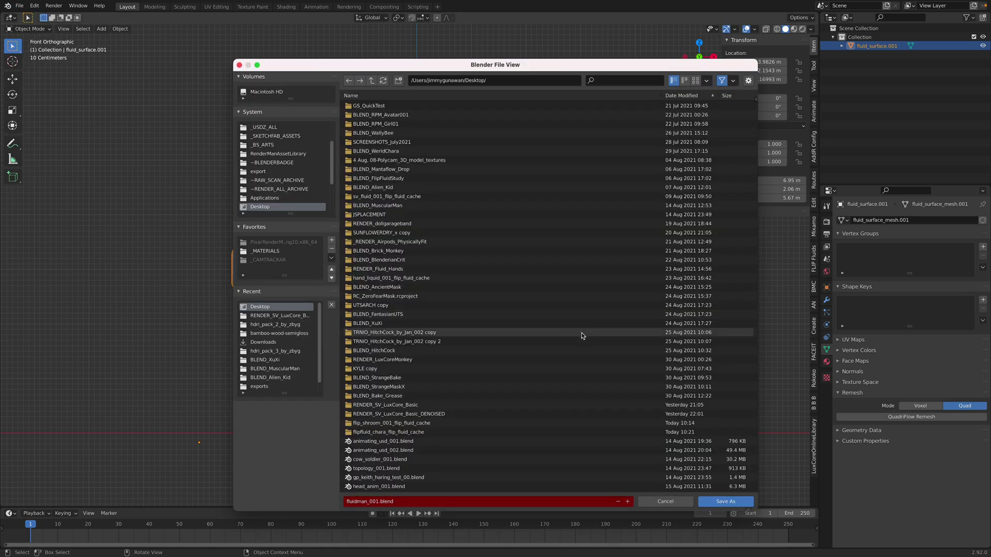
left_click(714, 502)
Step: Add a Mirror modifier on X to the character and apply the object's transforms so its origin is at the world center
left_click(827, 300)
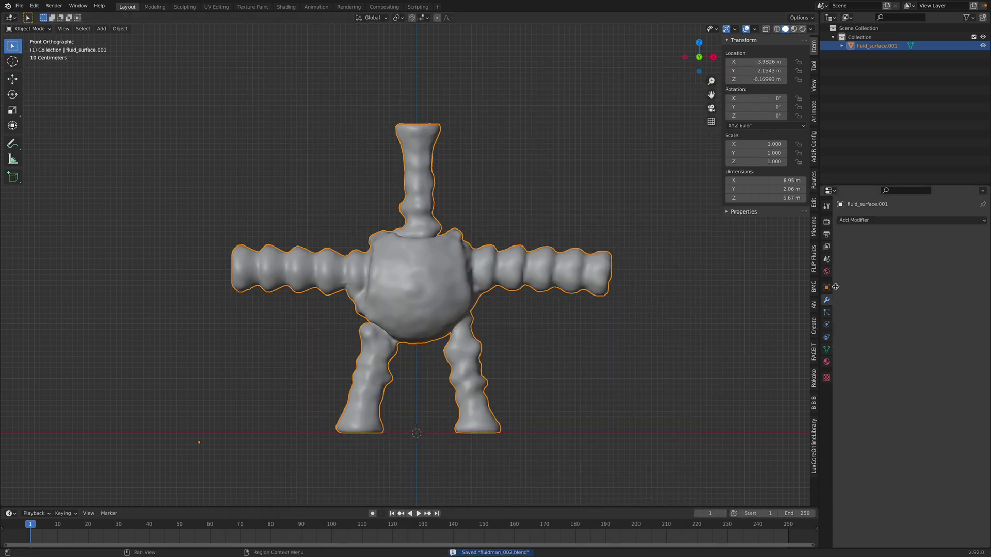
left_click(867, 221)
left_click(821, 323)
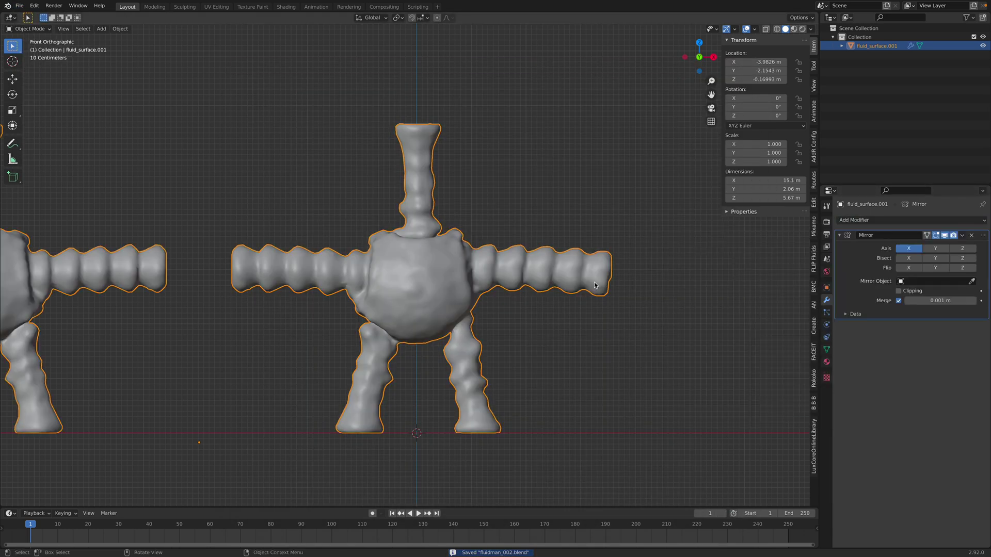
key("ctrl+a")
left_click(486, 266)
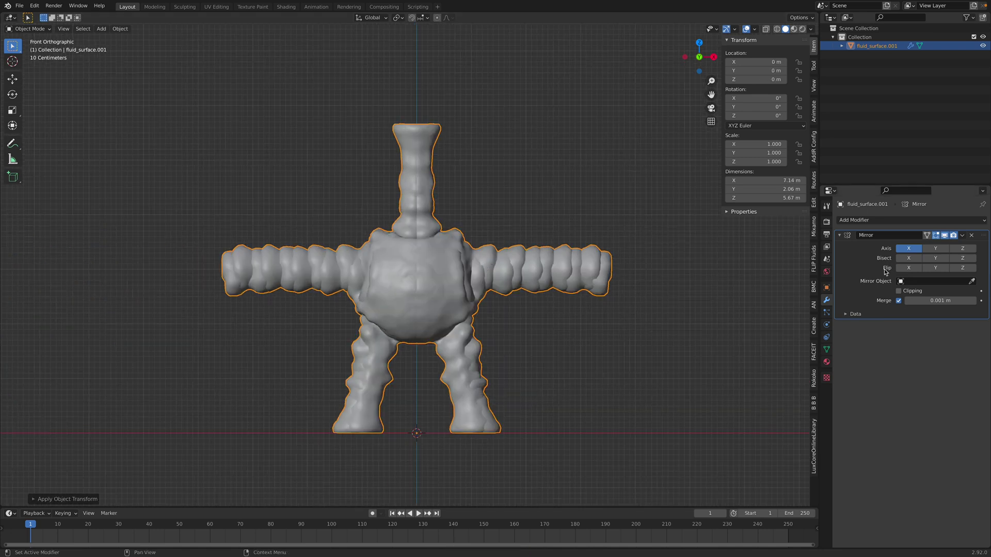
Step: Enable X bisect on the Mirror modifier and compare both flip states, leaving flip off
left_click(908, 258)
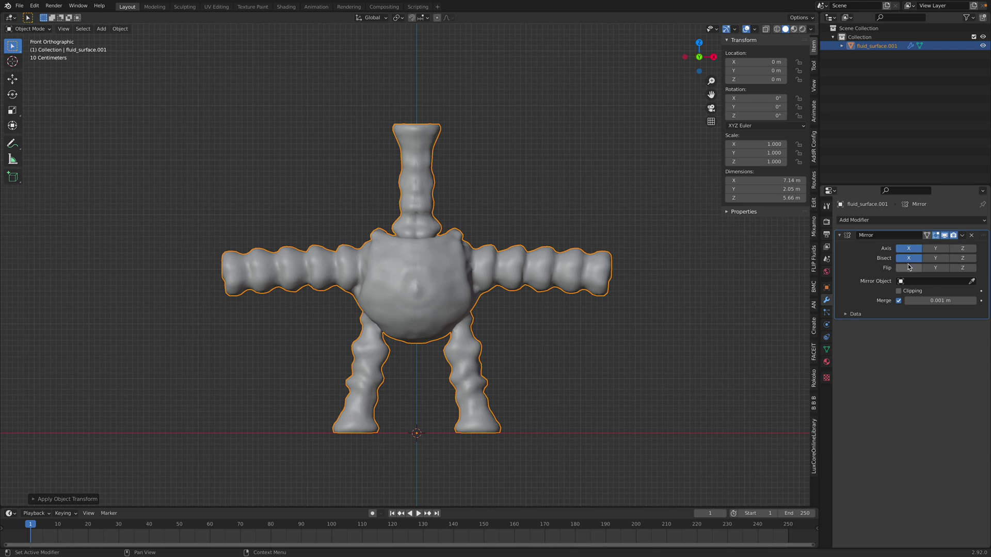
left_click(909, 268)
left_click(909, 268)
left_click(909, 268)
left_click(909, 268)
Step: Check the mirrored character in wireframe from an angle and return to solid shading
middle_click_drag(752, 289, 596, 312)
key("z")
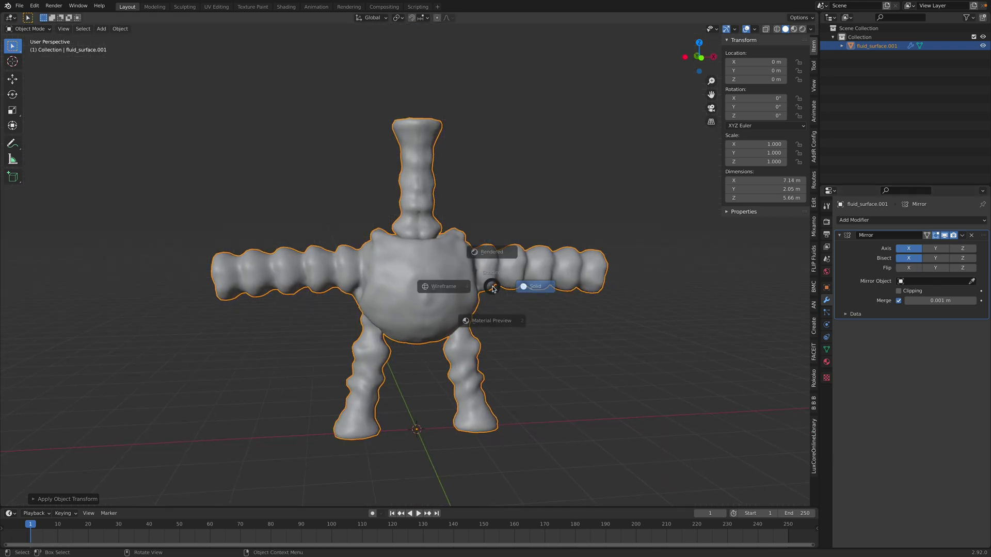
left_click(451, 283)
key("z")
left_click(495, 283)
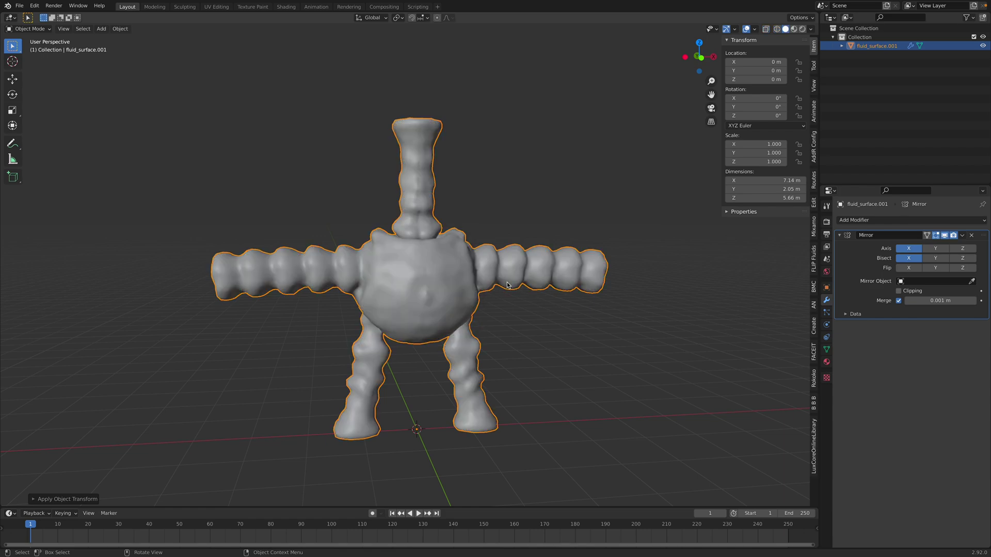
Step: Save the mirrored character as a new file with the version number increased by one
left_click(19, 5)
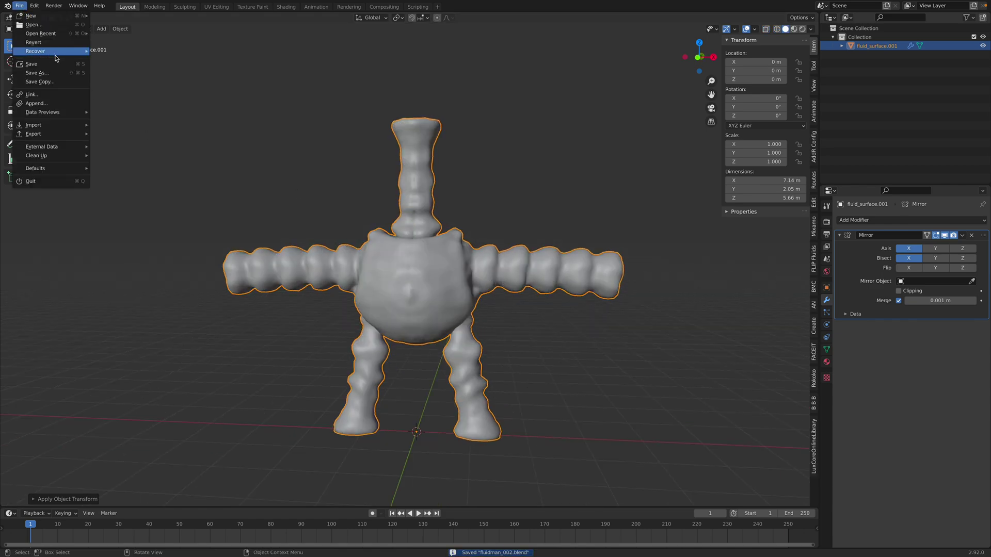
left_click(37, 73)
key("KP_Add")
key("Return")
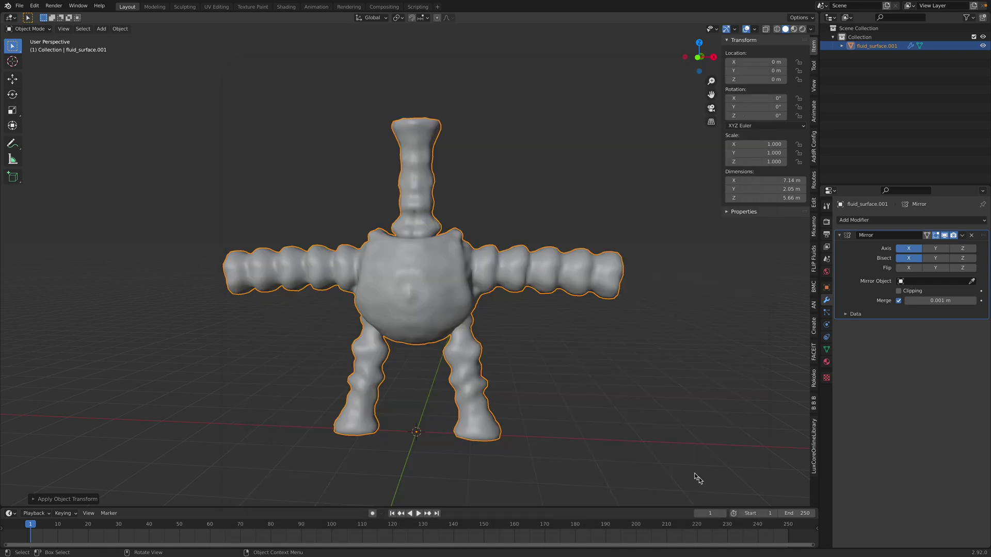
Step: Apply the character's Mirror modifier and export the model to the Desktop as fluidman_003.fbx
key("ctrl+a")
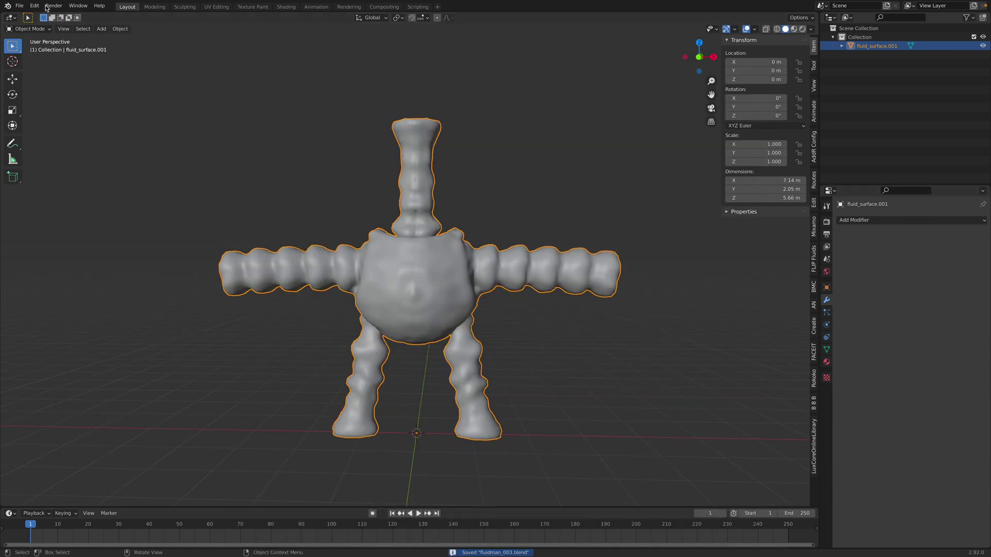
left_click(20, 6)
mouse_move(61, 135)
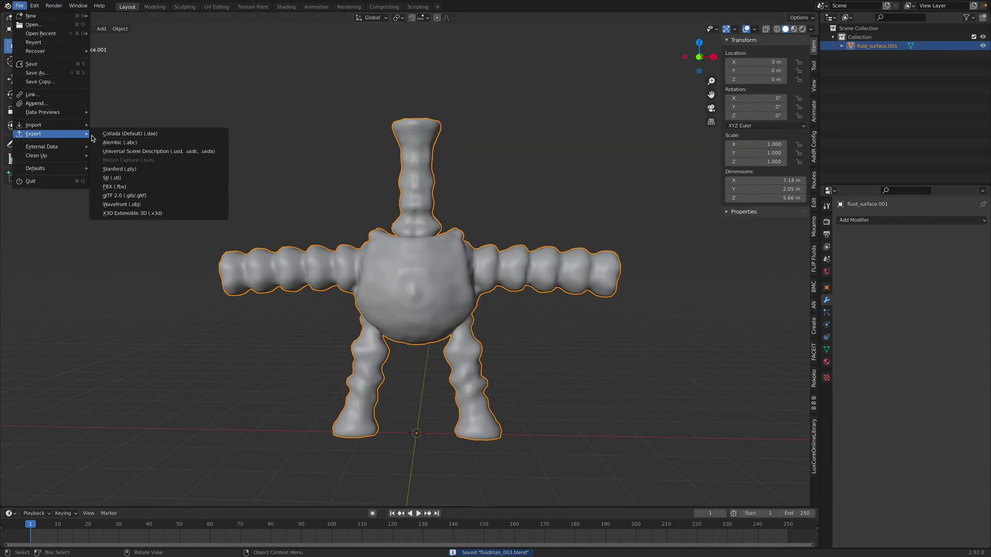
left_click(161, 187)
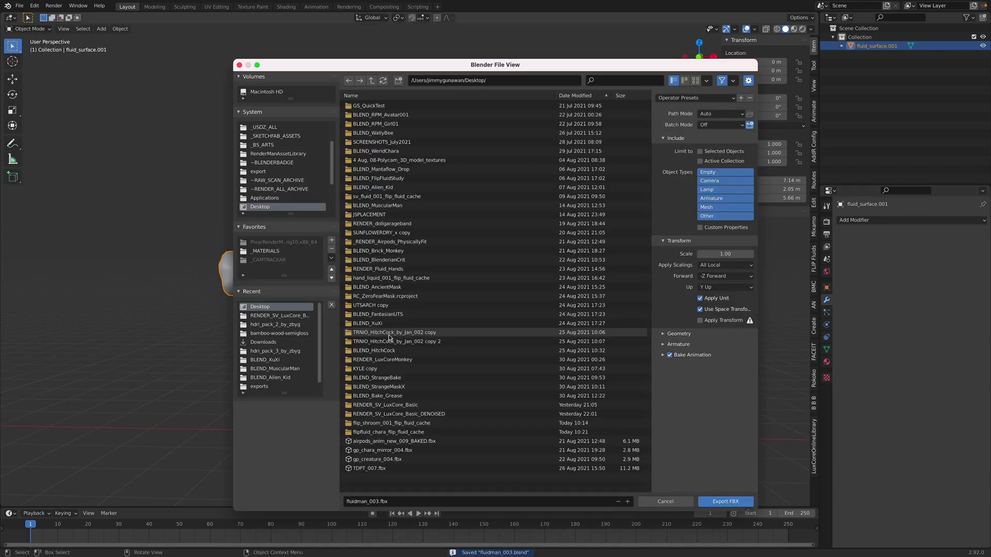
left_click(726, 499)
Step: Switch to Mixamo in the browser and try to upload fluidman_003.fbx from the Desktop as a new character
key("ctrl+Right")
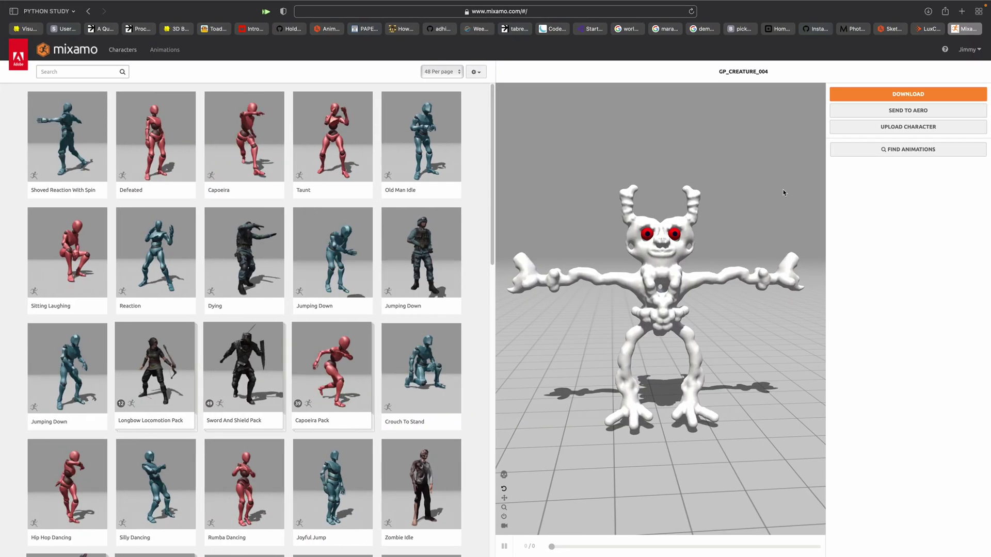
left_click(908, 127)
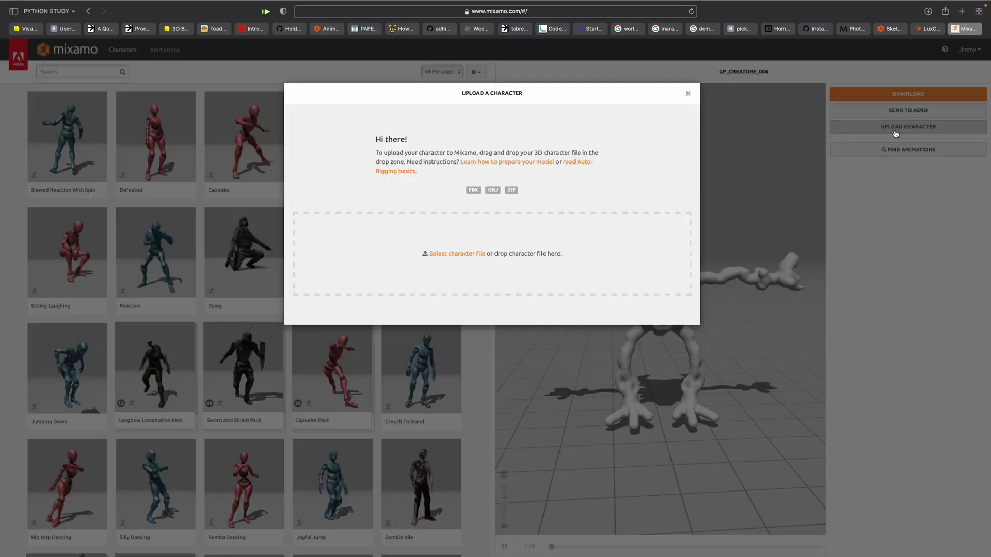
left_click(457, 254)
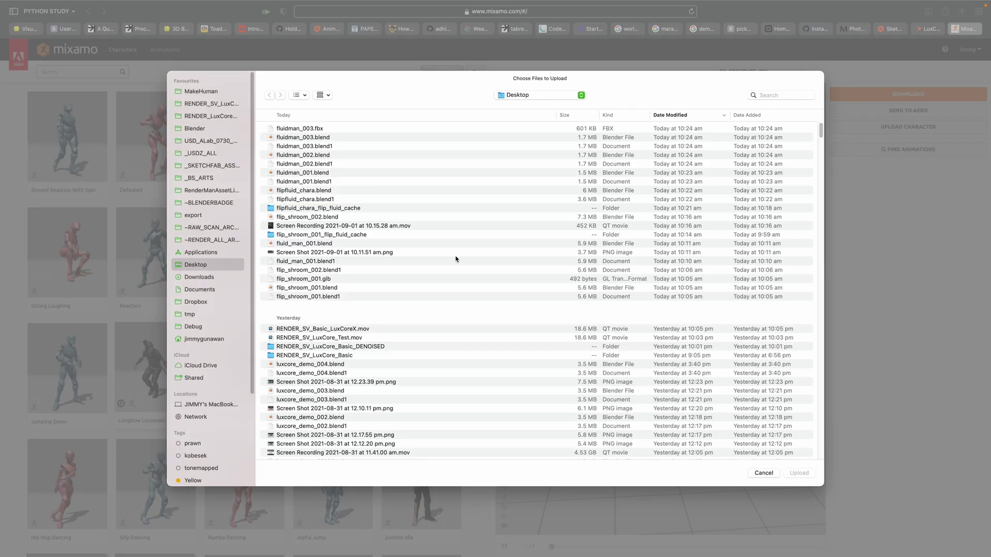
left_click(349, 132)
left_click(799, 473)
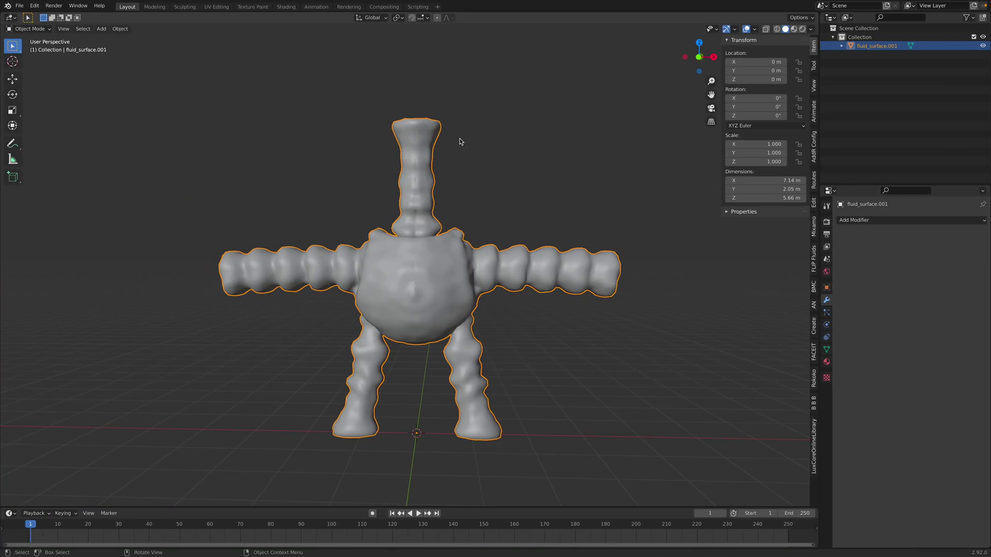
Step: Return to Blender and change the scene's render engine to LuxCore
middle_click_drag(495, 186, 515, 200)
left_click(827, 221)
left_click(919, 220)
left_click(921, 261)
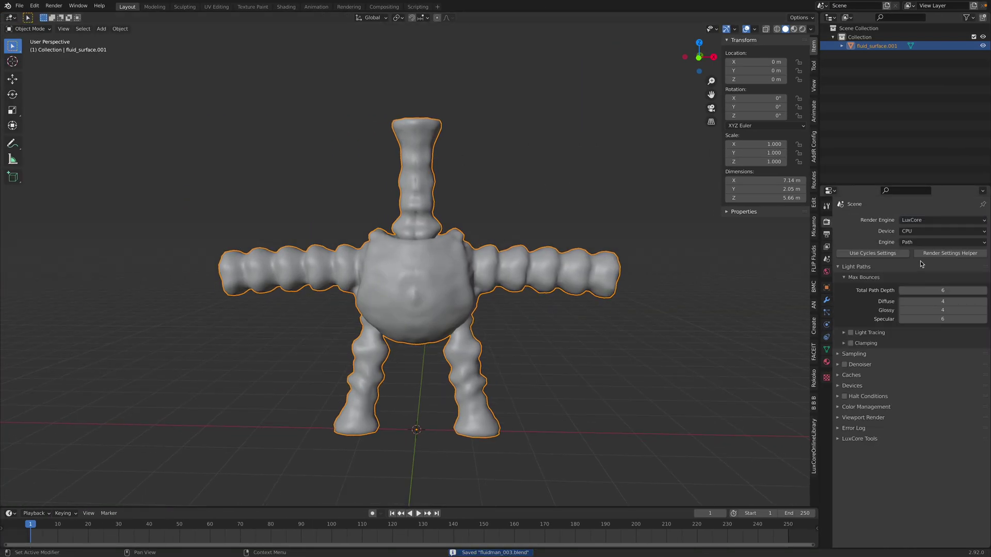
middle_click_drag(570, 264, 590, 269)
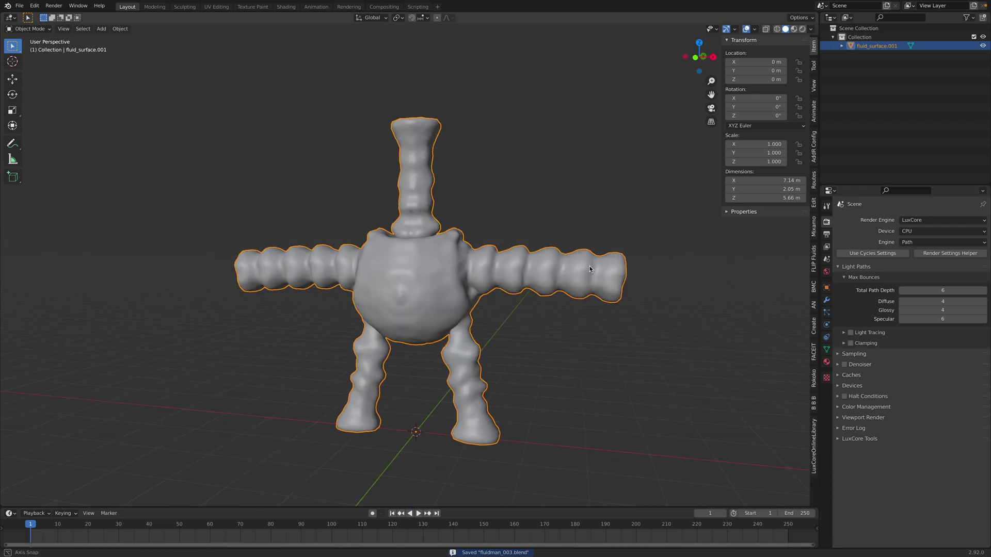
Step: Add a material slot to the character and create its material from the LuxCore Glass preset
left_click(826, 362)
left_click(983, 229)
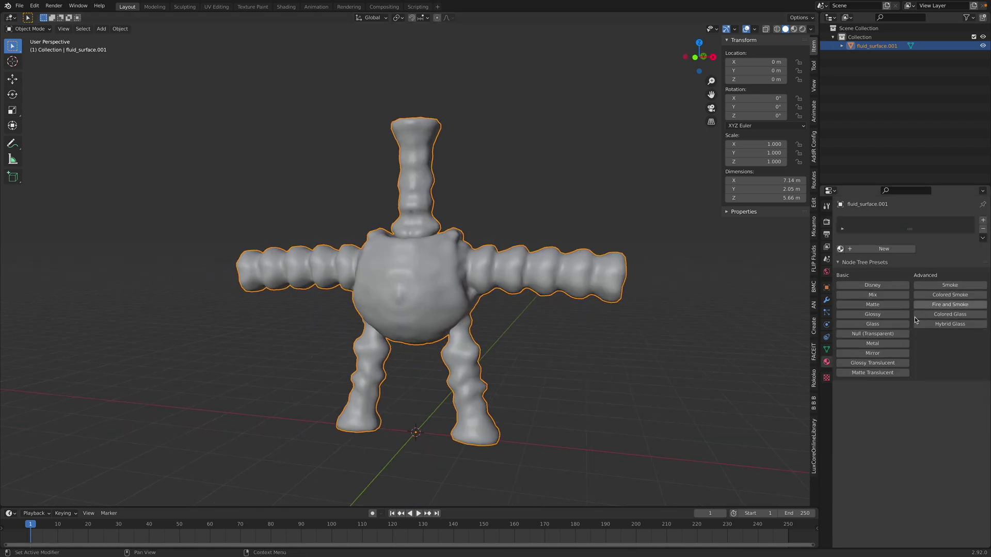
left_click(888, 324)
scroll(551, 262, "down", 3)
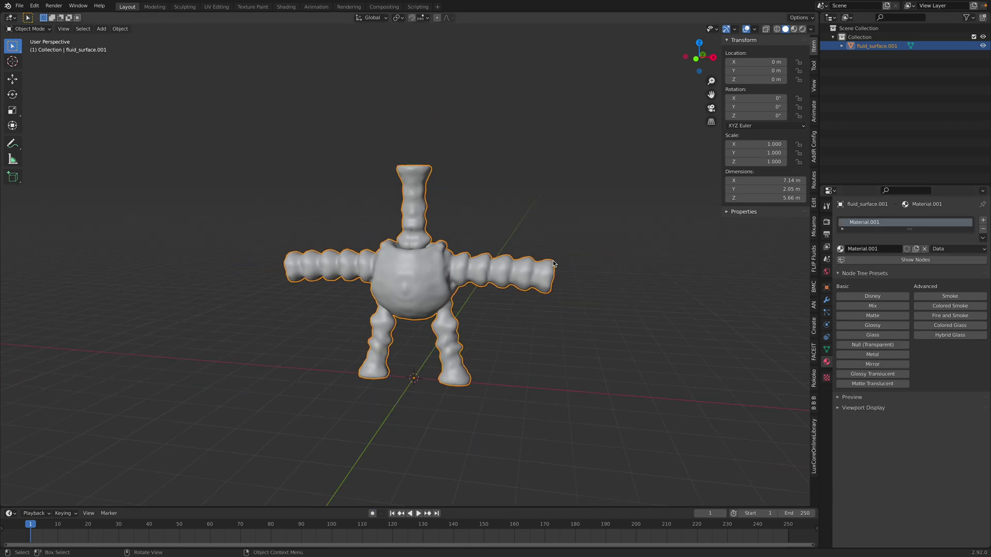
Step: Add a ground plane scaled to about 4.6 with a Glossy preset material, and save the file
key("shift+a")
mouse_move(551, 262)
left_click(594, 262)
key("s")
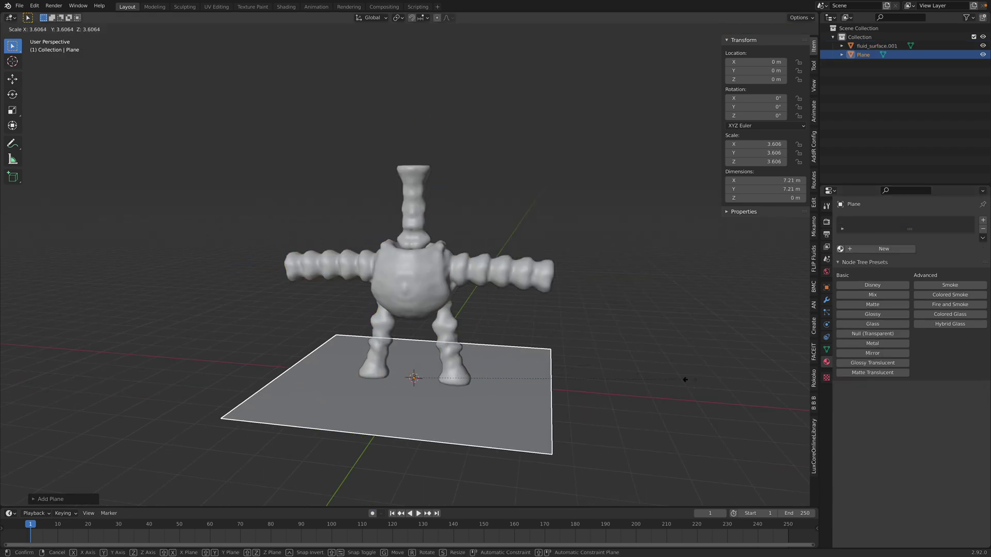
left_click(877, 319)
left_click(877, 316)
left_click(657, 255)
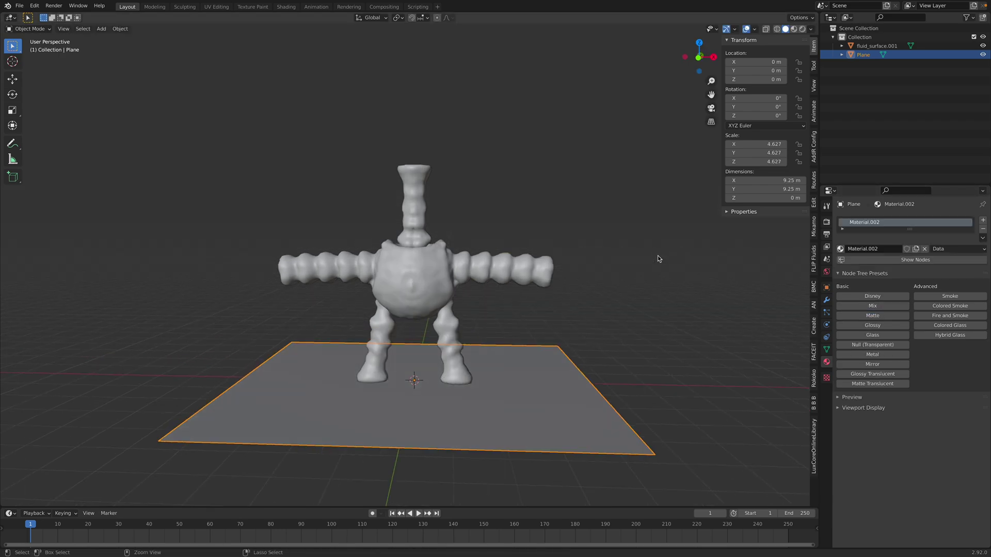
key("ctrl+s")
Step: Add a Sun light, move it up beside the character's head and rotate it to about 54°, -24.3°, 40.6°
key("shift+a")
mouse_move(599, 311)
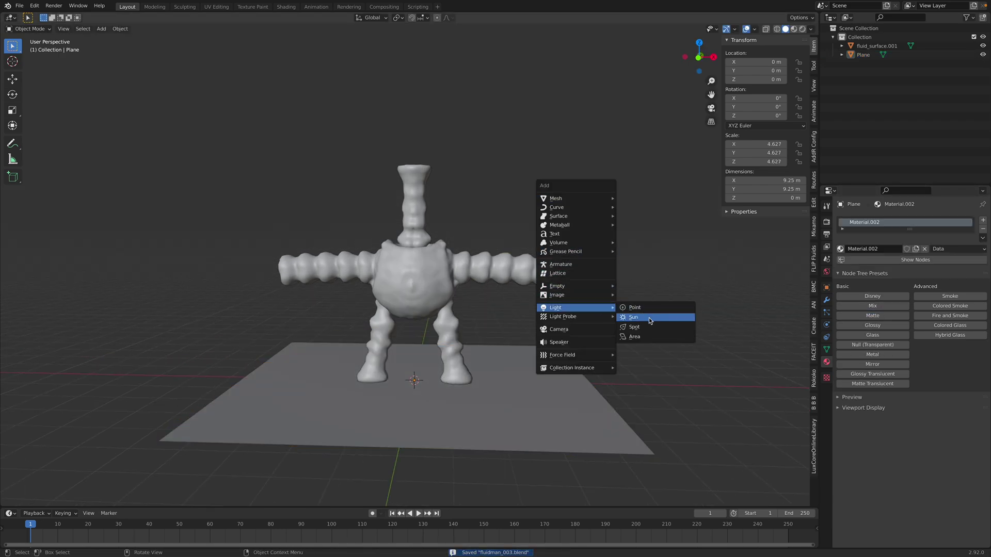
left_click(649, 318)
key("g")
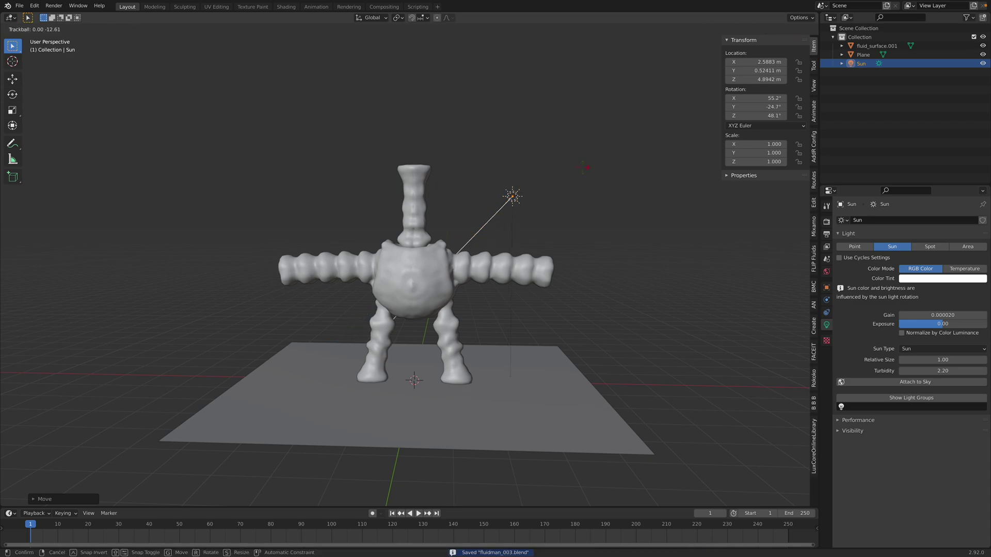
left_click(595, 113)
Step: Link the world's Sky settings to the Sun light and show the viewport in rendered shading
left_click(827, 272)
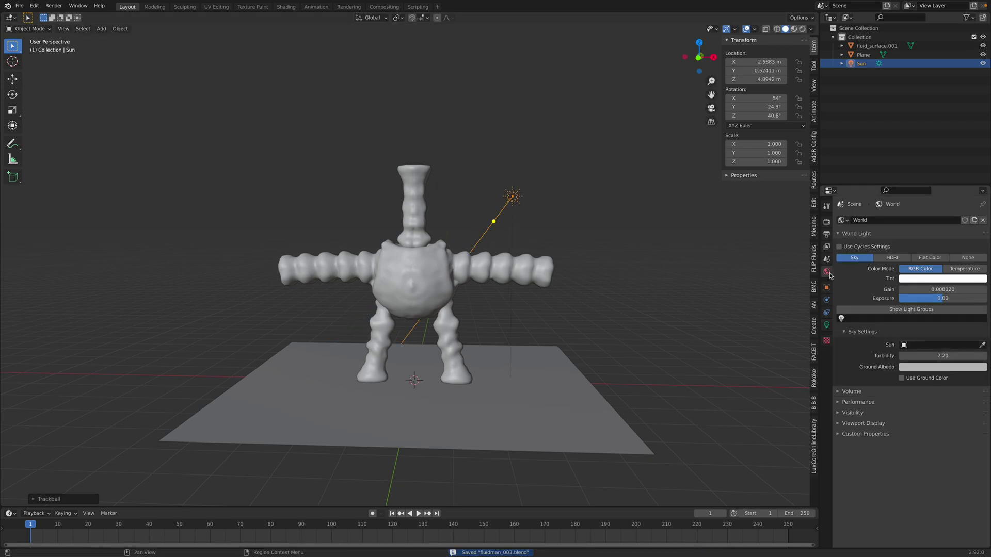
left_click(904, 343)
left_click(914, 359)
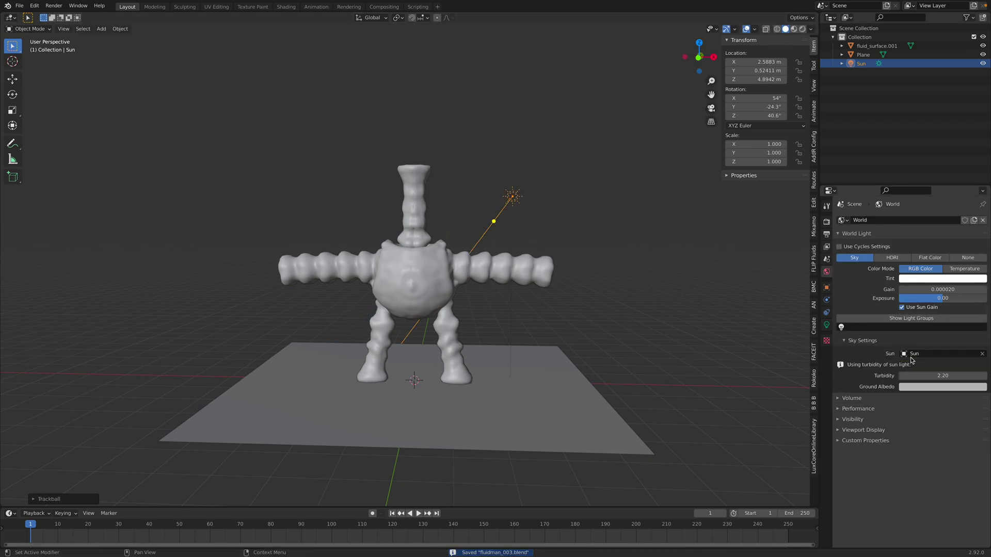
left_click(802, 29)
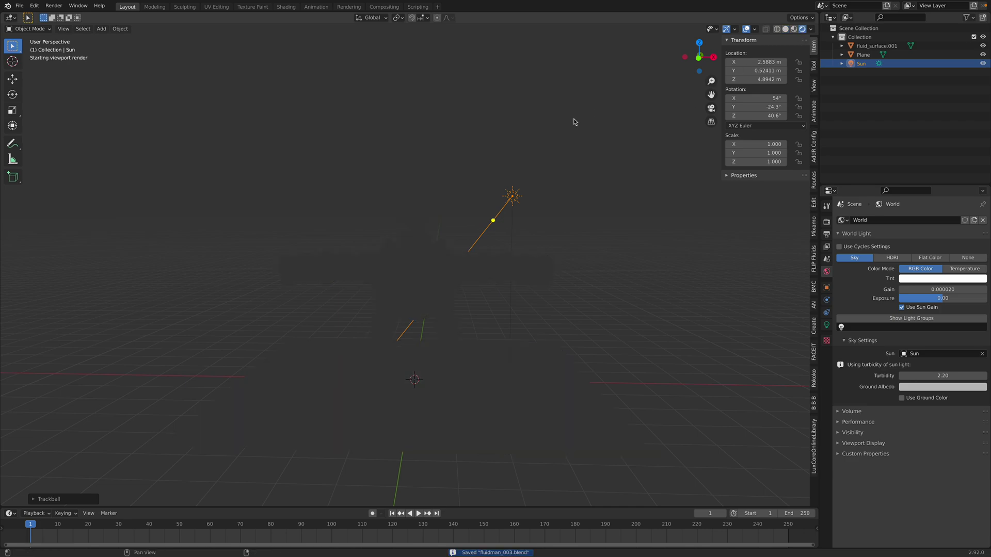
Step: Switch to Mixamo, try to continue the auto-rigger from the orientation page to marker placement, and close it
key("ctrl+Right")
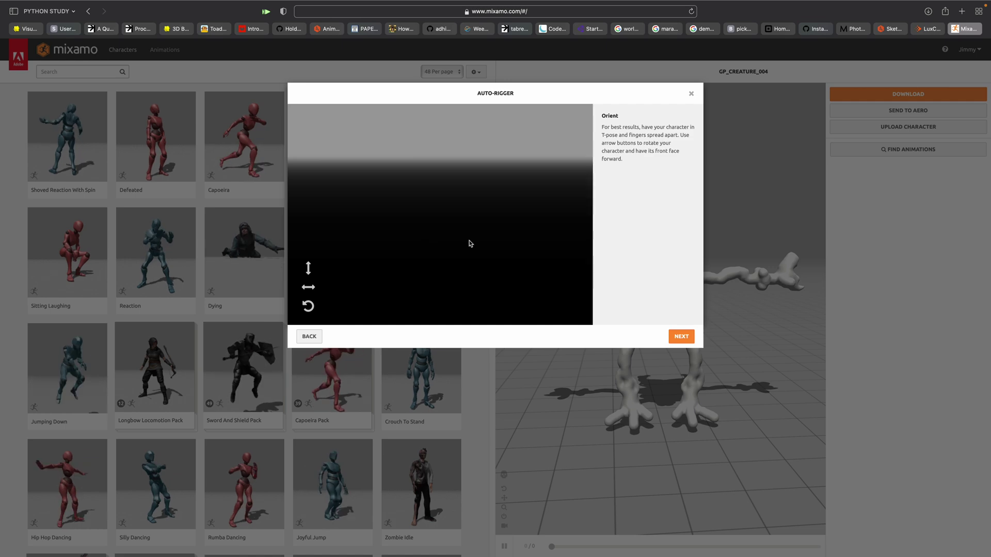
left_click(687, 339)
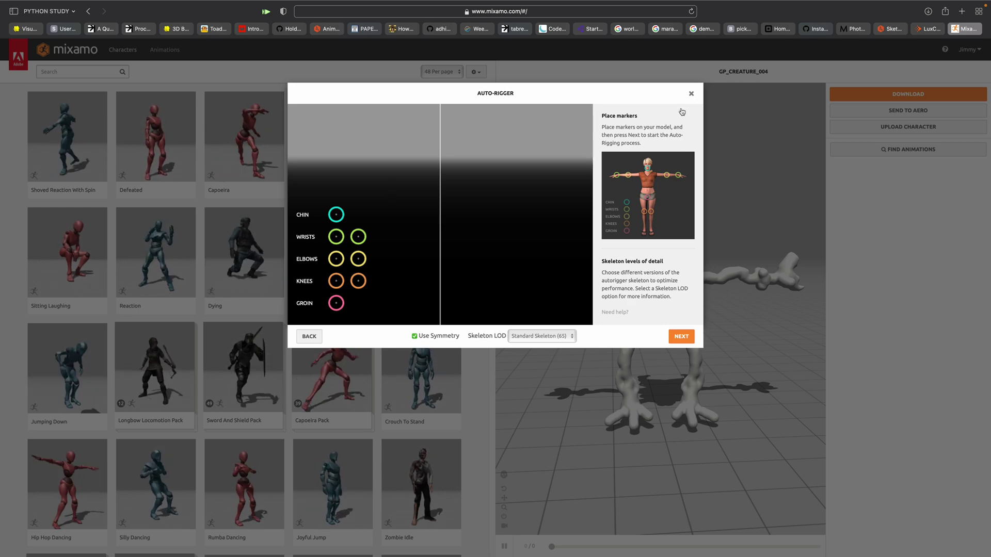
left_click(692, 93)
Step: Upload fluidman_003.fbx from the Desktop to Mixamo again as a new character
left_click(898, 126)
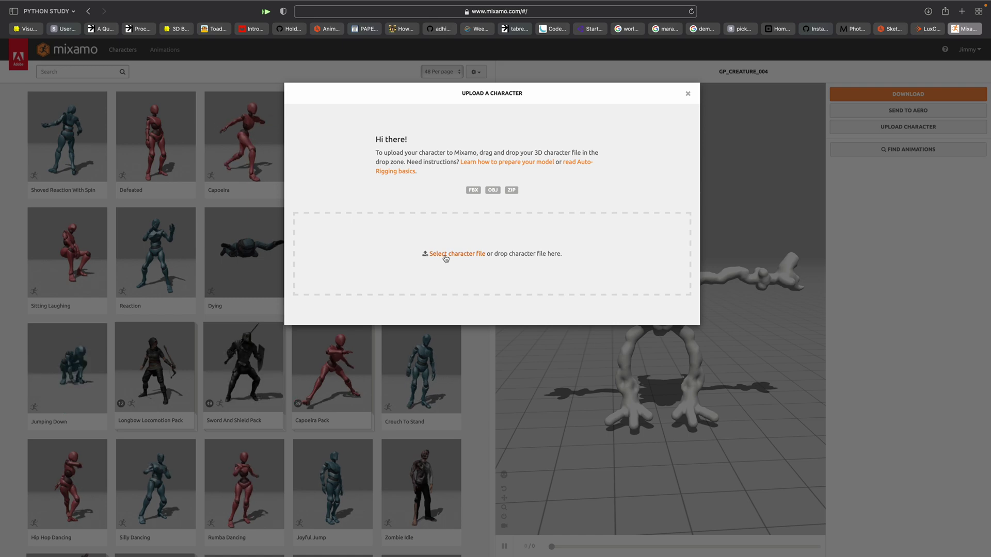
left_click(447, 254)
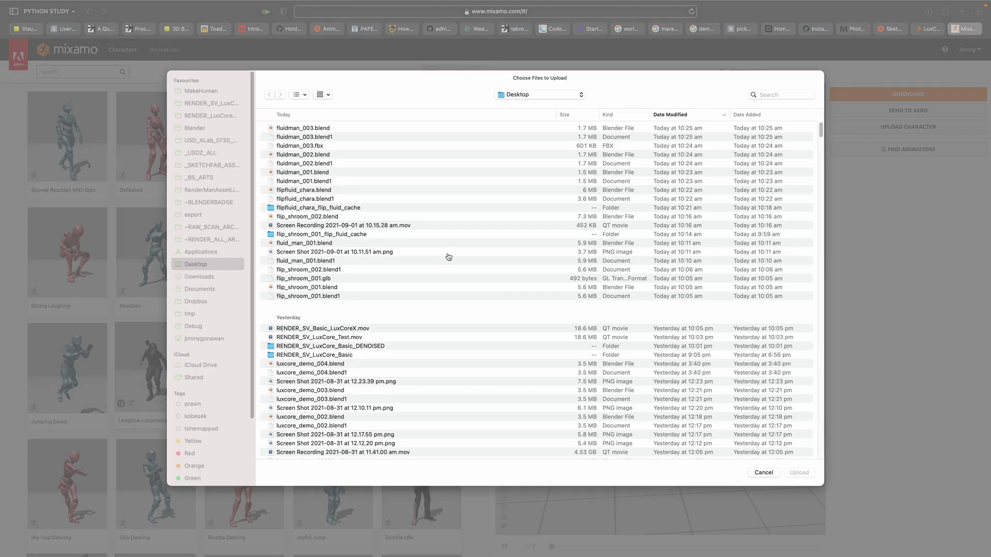
left_click(375, 130)
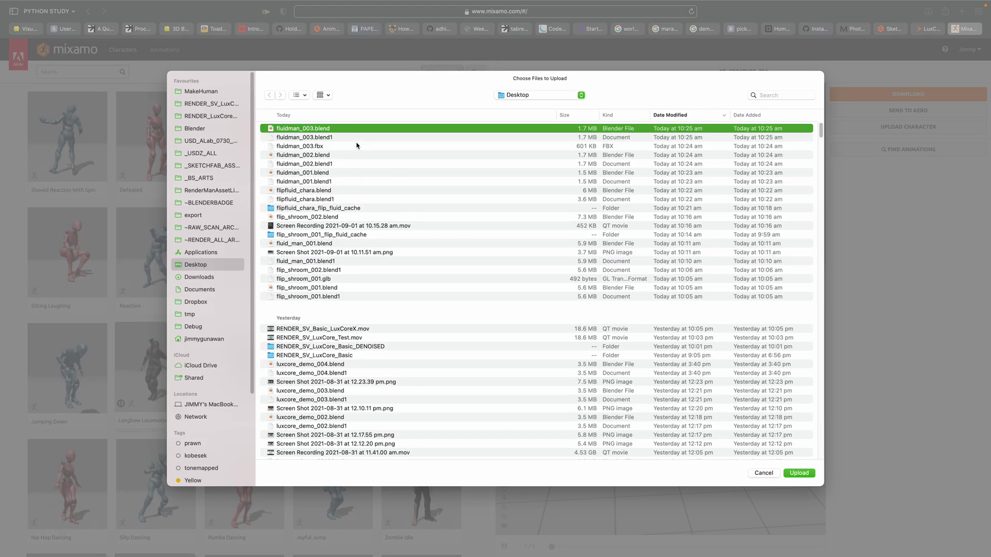
left_click(356, 146)
left_click(799, 473)
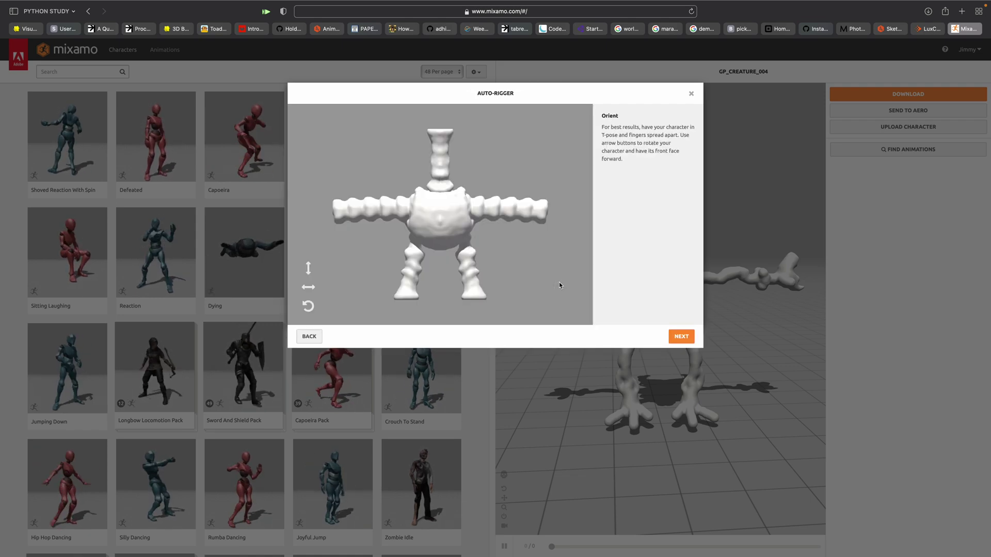
Step: Accept the orientation and place the auto-rigger's chin, wrist, elbow, knee and groin markers symmetrically on the character
left_click(681, 337)
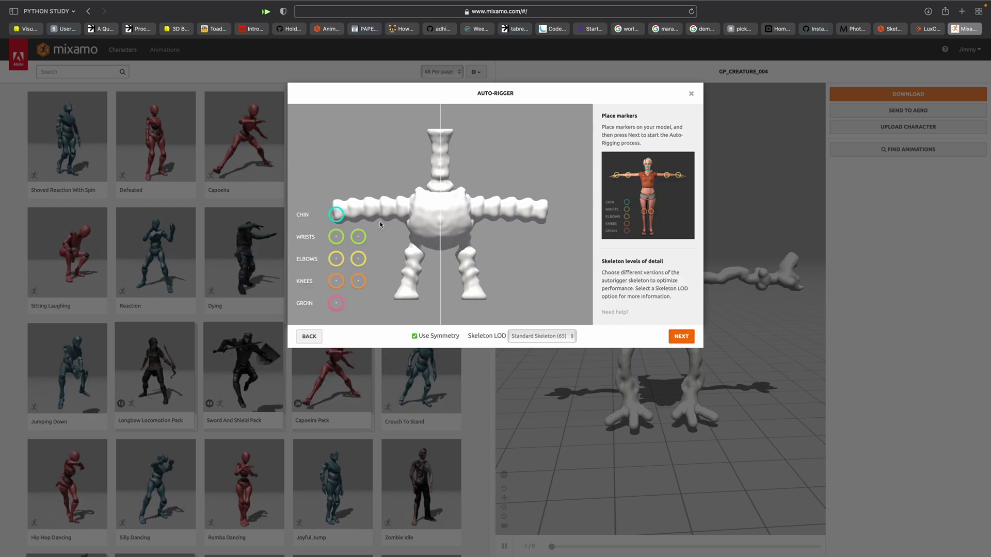
left_click_drag(336, 216, 440, 187)
left_click_drag(361, 237, 517, 210)
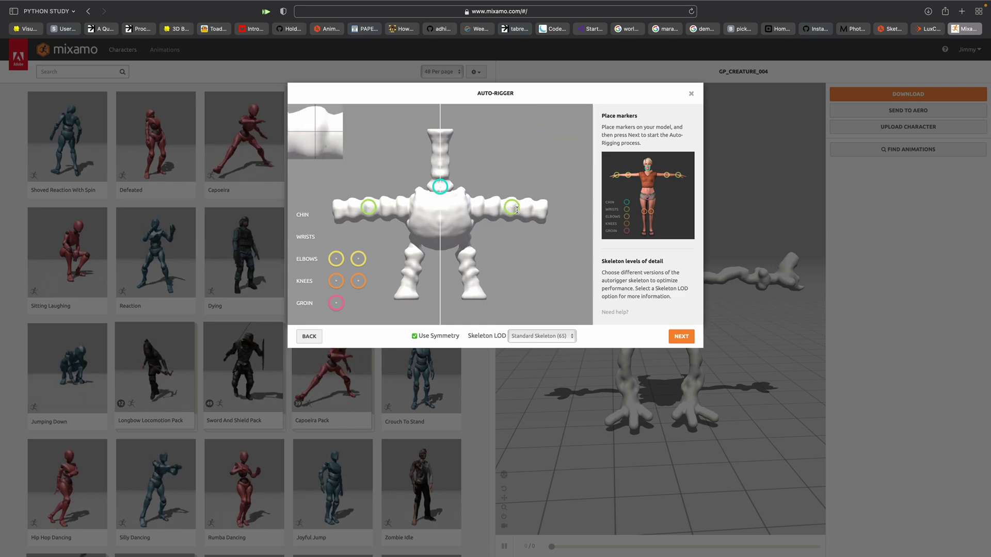
mouse_move(363, 262)
left_mouse_down()
mouse_move(438, 217)
mouse_move(502, 208)
left_mouse_up()
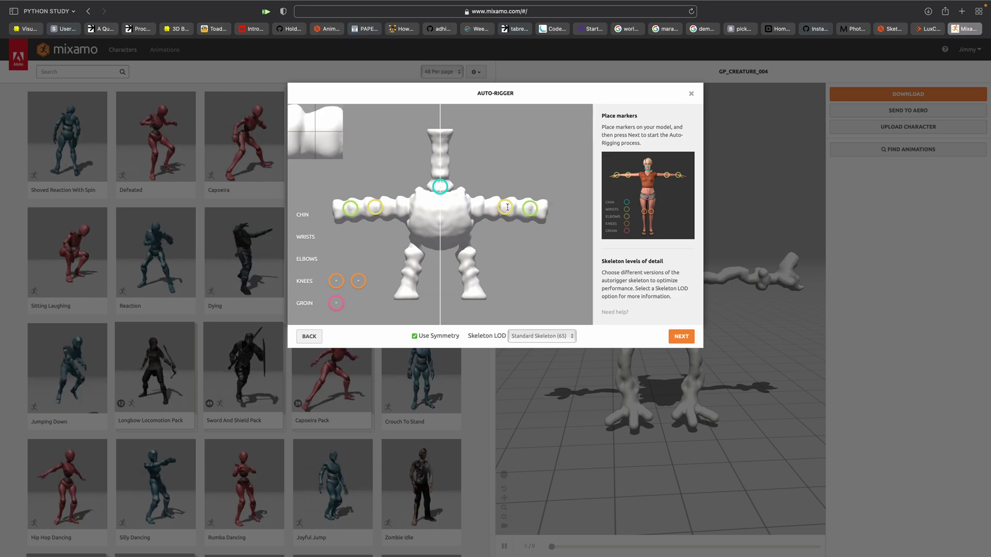
left_click_drag(360, 282, 468, 267)
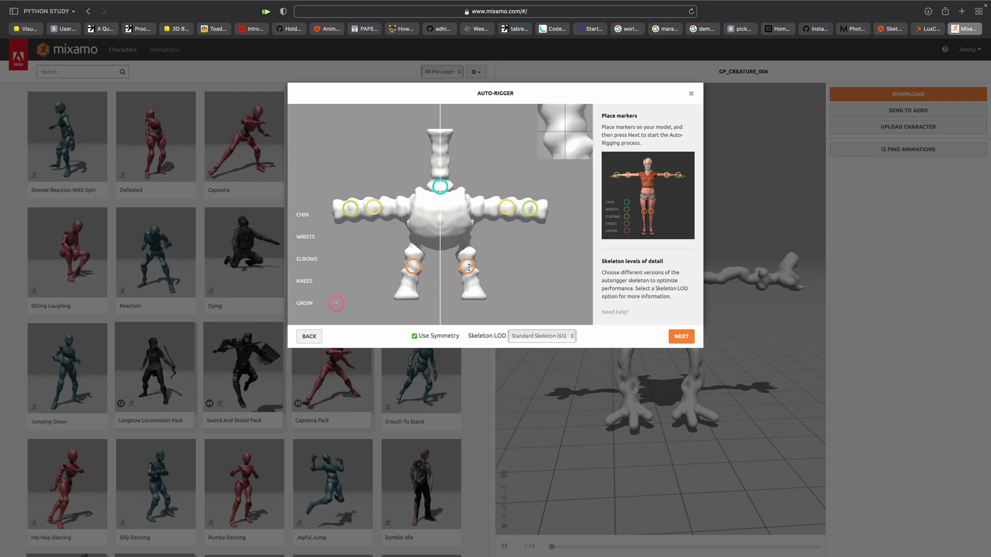
left_click_drag(336, 303, 440, 242)
Step: Auto-rig the character with the No Fingers (25) skeleton and accept it as the new current character
left_click(548, 336)
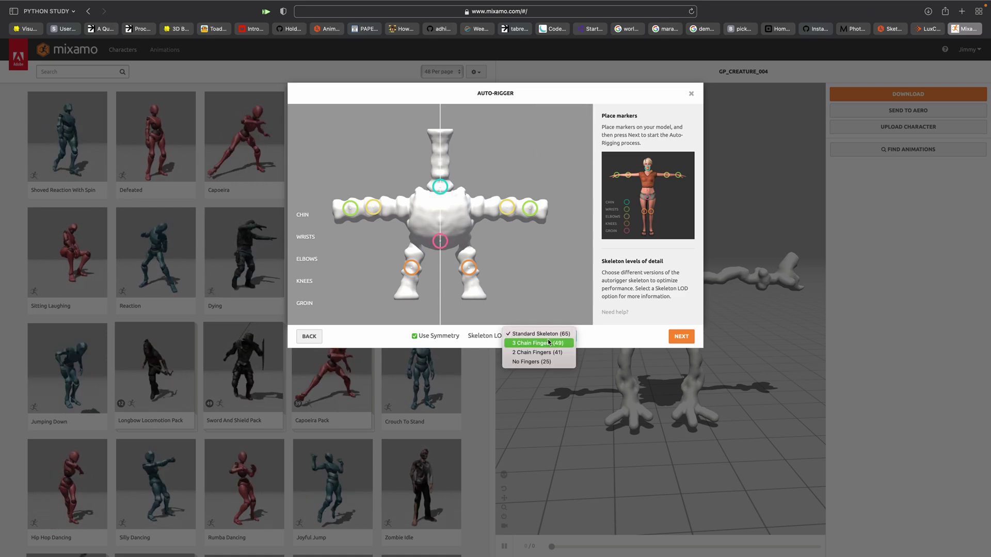
left_click(544, 362)
left_click(681, 337)
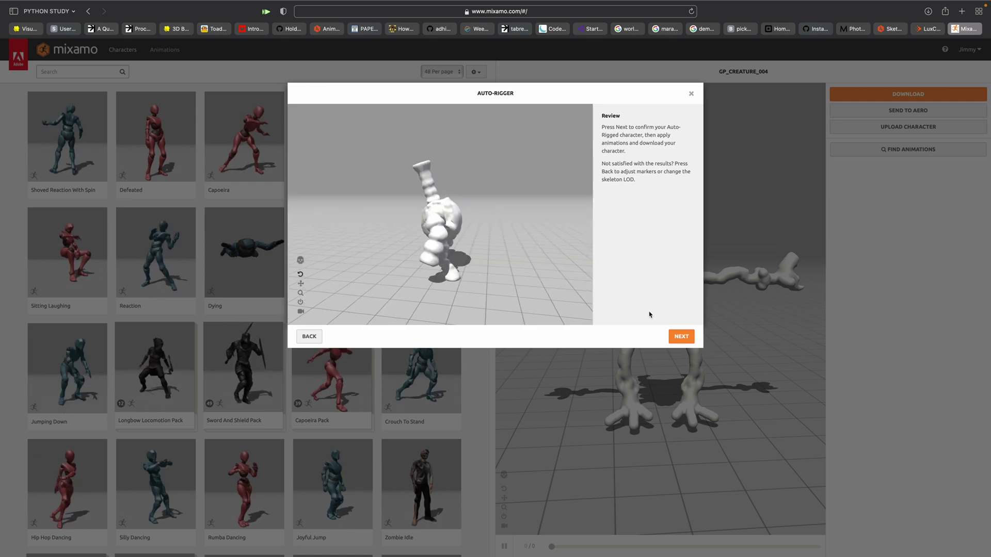
left_click(681, 336)
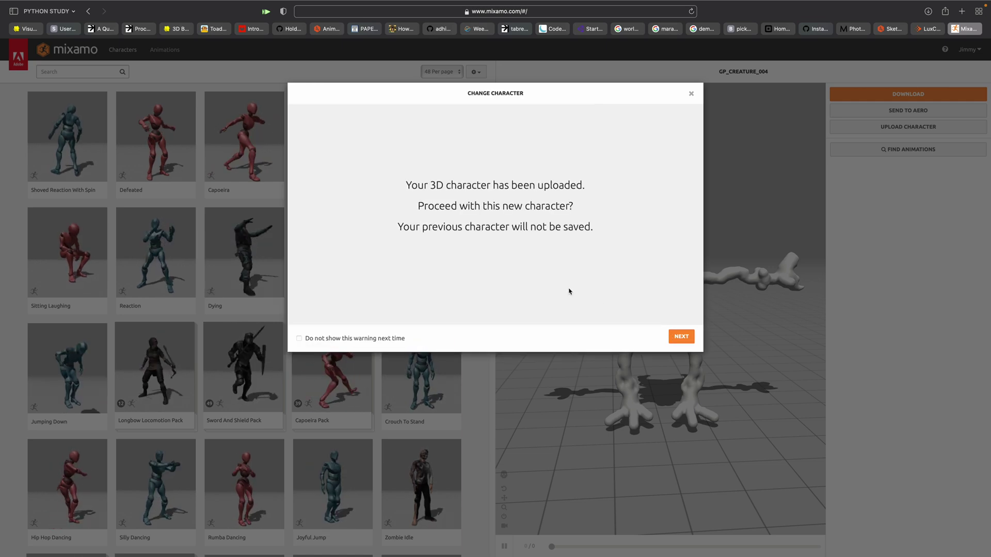
left_click(679, 337)
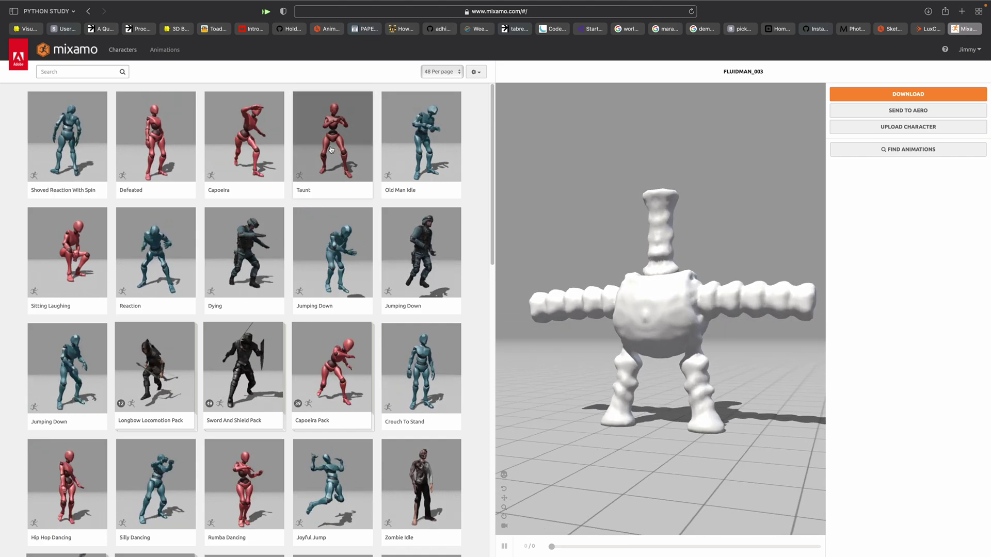
Step: Apply the Taunt animation to the rigged character and download it
left_click(332, 150)
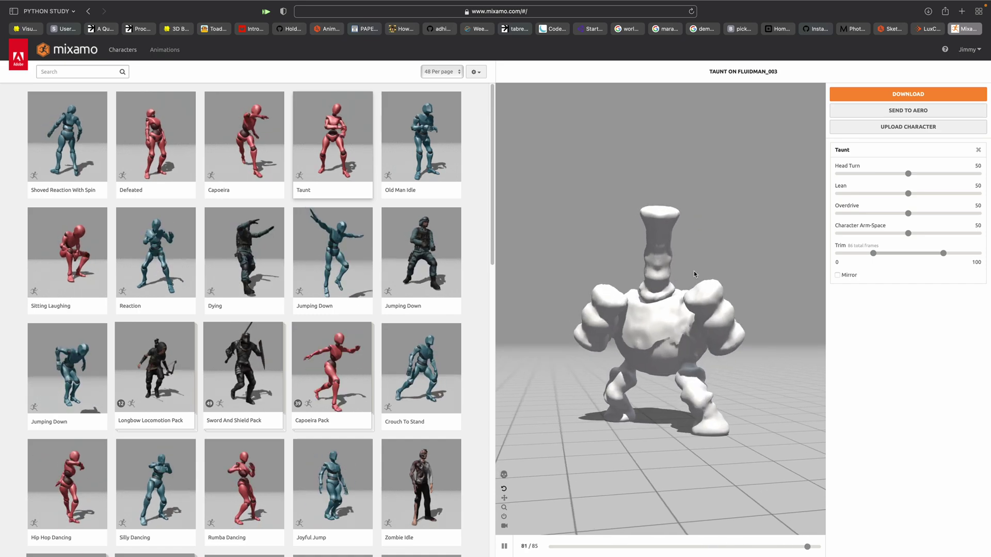
left_click(908, 94)
left_click(619, 195)
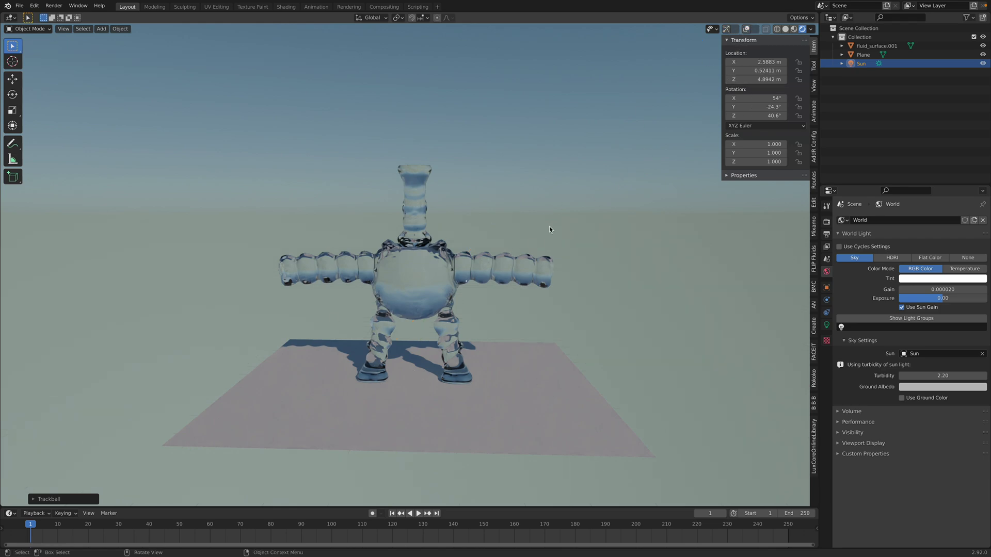
Step: Switch the viewport to solid shading and enable Light Tracing in the LuxCore render settings
left_click(827, 222)
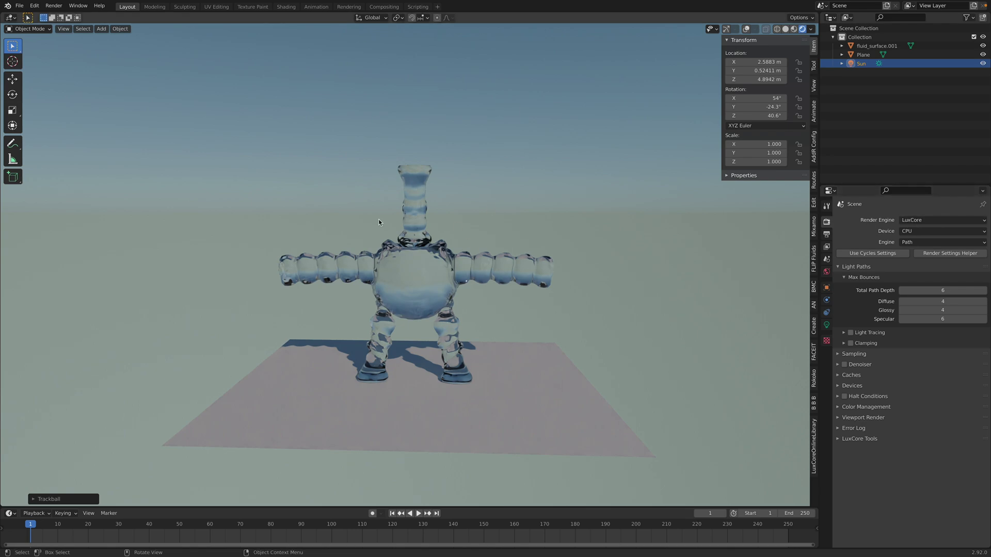
left_click(786, 30)
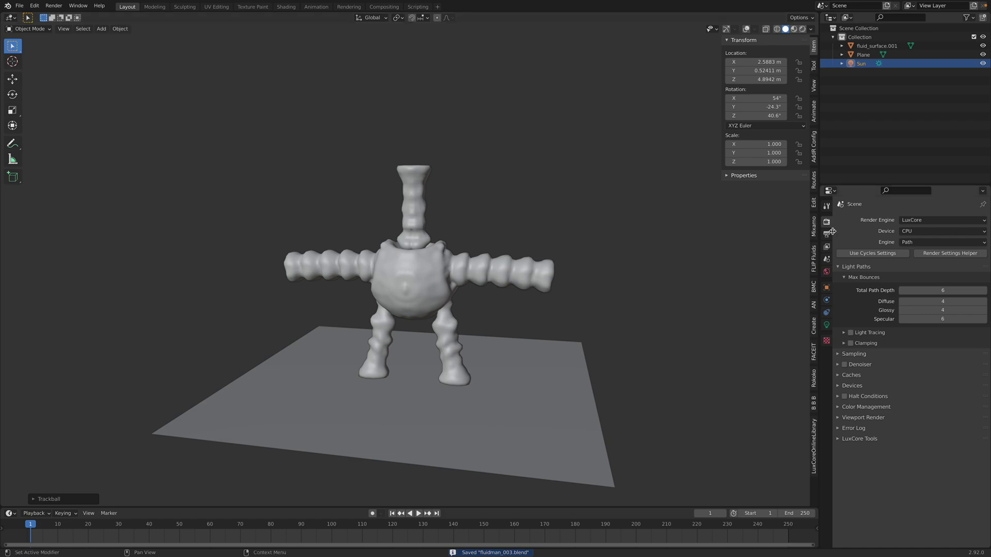
left_click(850, 333)
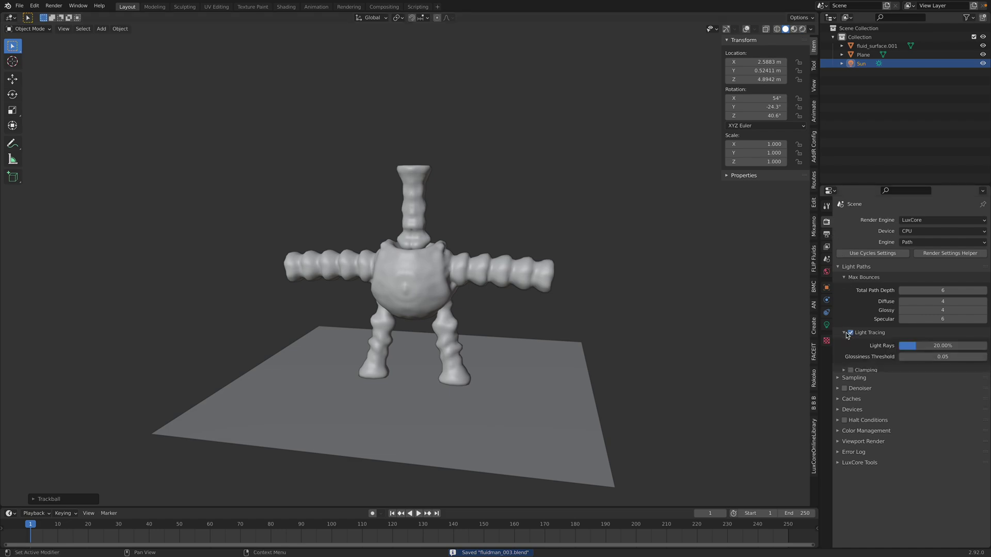
Step: Save the scene as a new incremented file named fluidman_004.blend on the Desktop
left_click(20, 6)
left_click(24, 7)
left_click(36, 73)
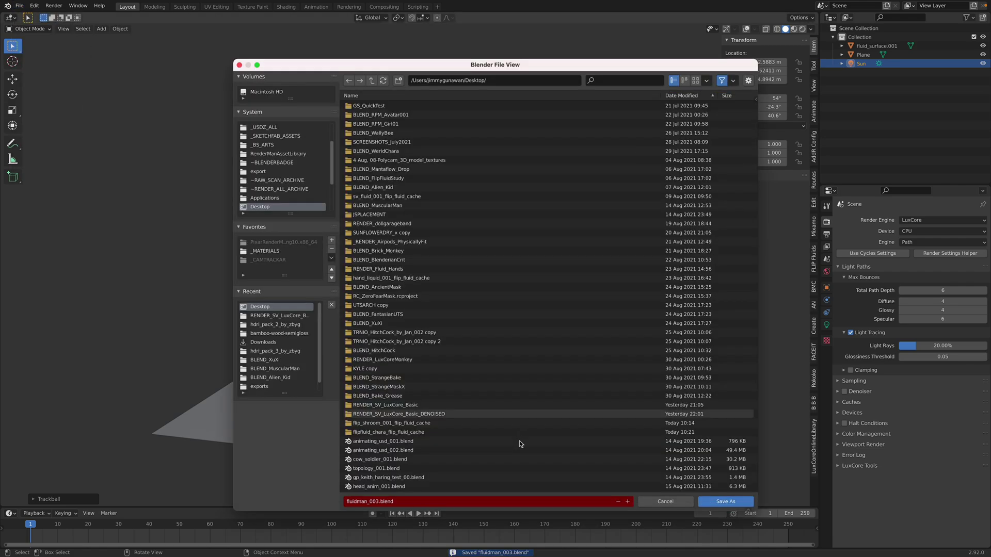
left_click(723, 501)
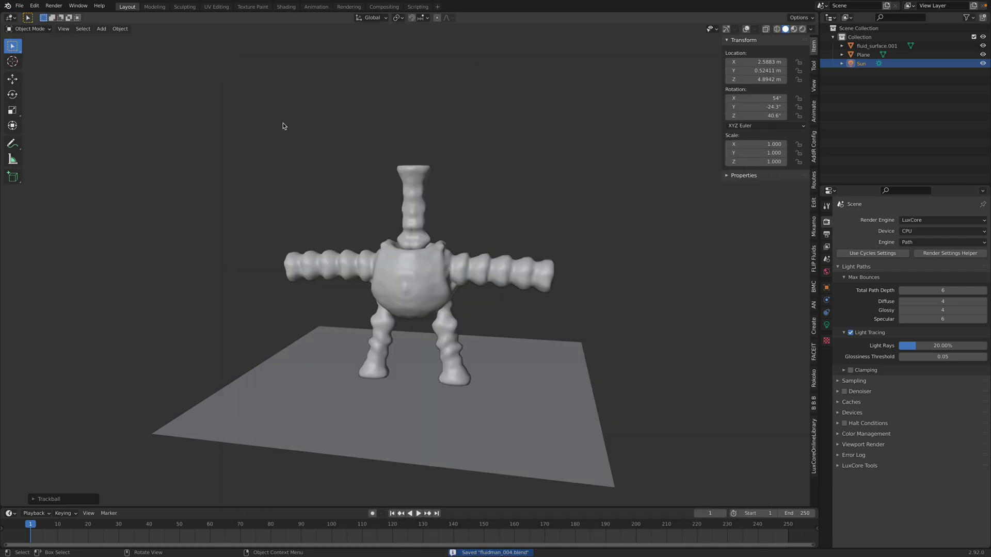
Step: Delete the unrigged character mesh fluid_surface.001 from the scene
left_click(403, 193)
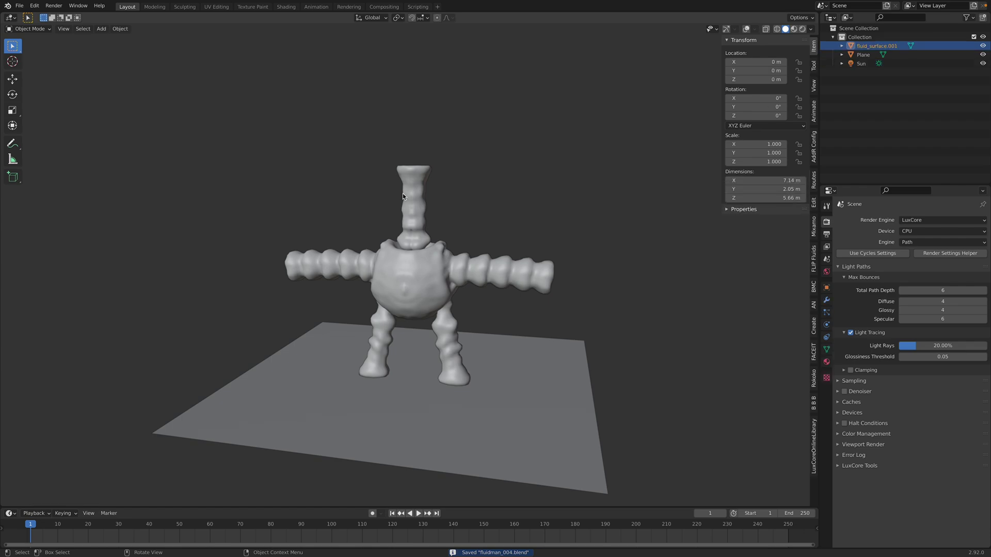
key("x")
left_click(402, 193)
Step: Import the FBX file Taunt.fbx from the Downloads folder
left_click(20, 6)
mouse_move(62, 126)
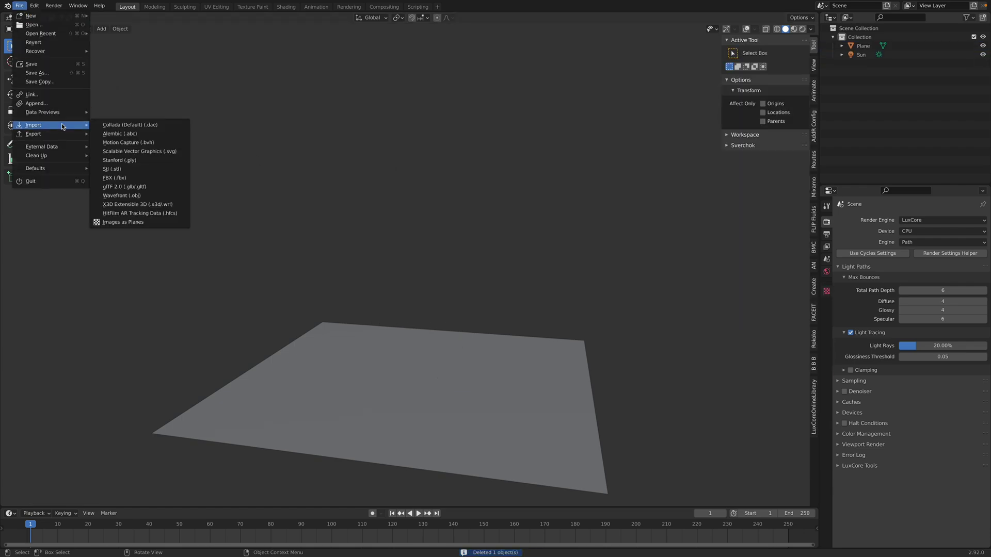
left_click(148, 178)
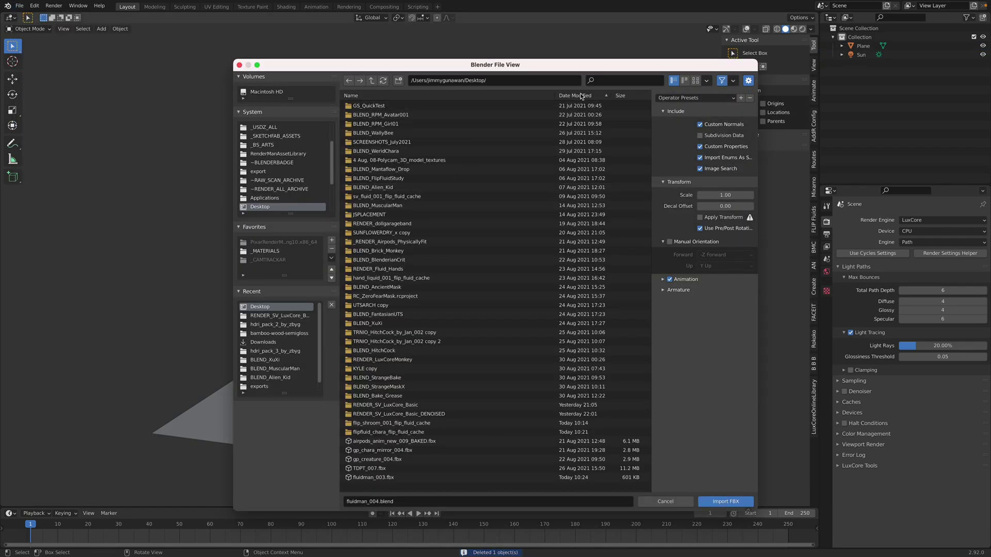
left_click_drag(645, 159, 330, 289)
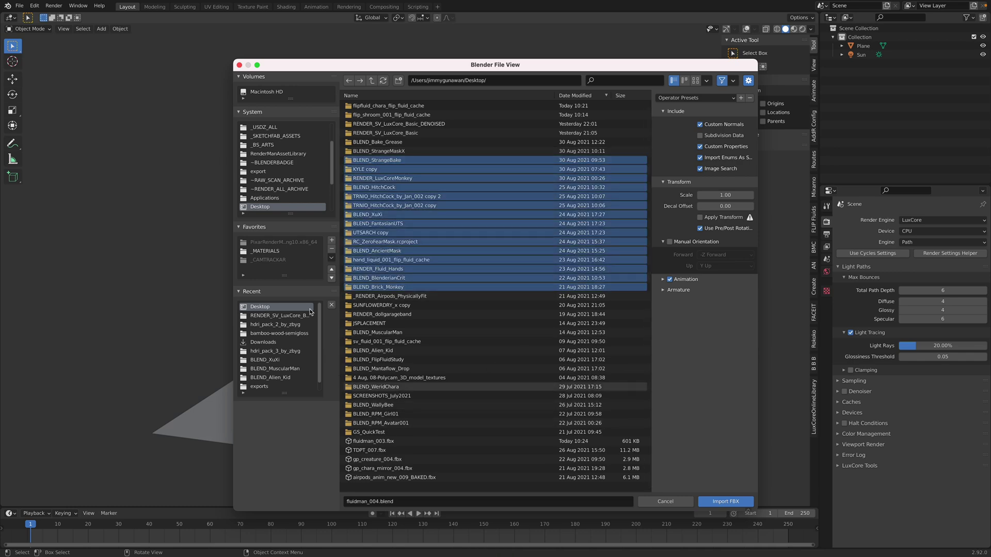
scroll(283, 205, "down", 2)
left_click(263, 198)
scroll(642, 448, "down", 3)
left_click(638, 333)
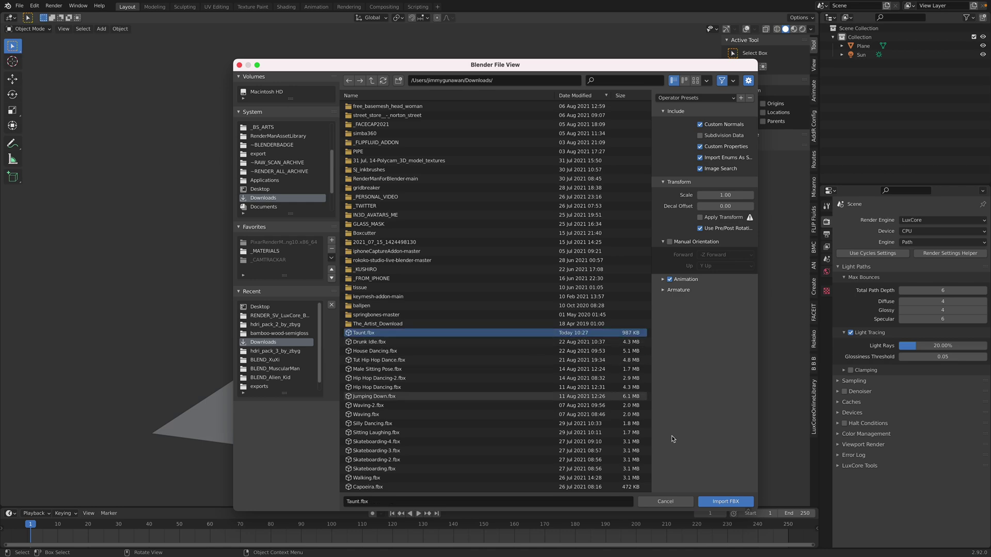
left_click(732, 498)
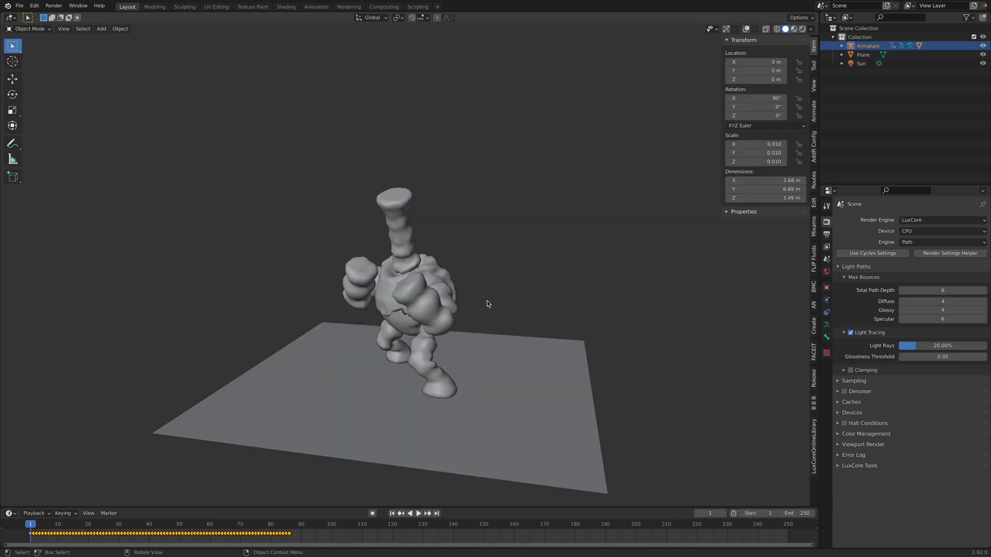
Step: Play the imported Taunt animation and turn on the viewport overlays and gizmos to inspect the rigged character
key("space")
key("space")
middle_click_drag(388, 290, 639, 85)
scroll(428, 310, "up", 3)
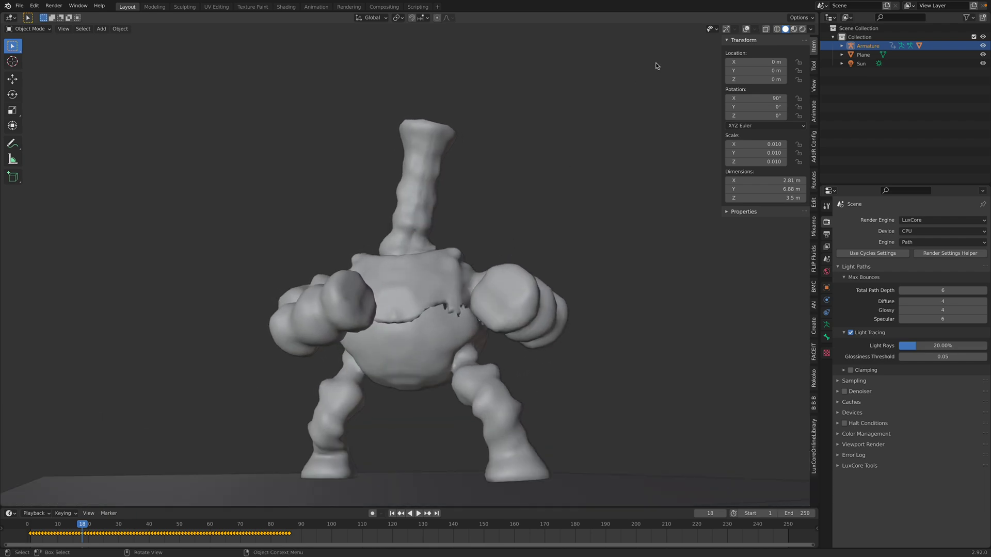
left_click(737, 28)
left_click(745, 29)
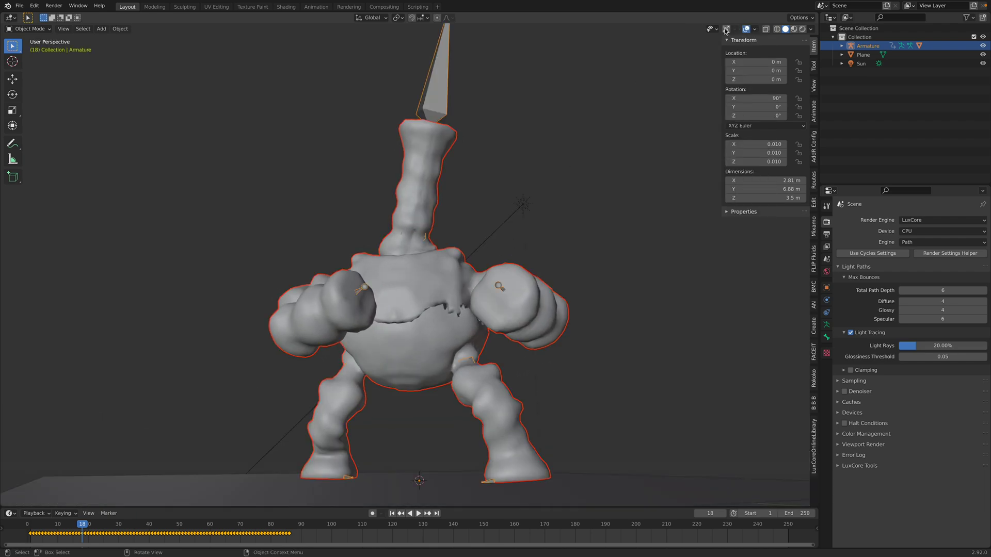
middle_click_drag(560, 187, 512, 324)
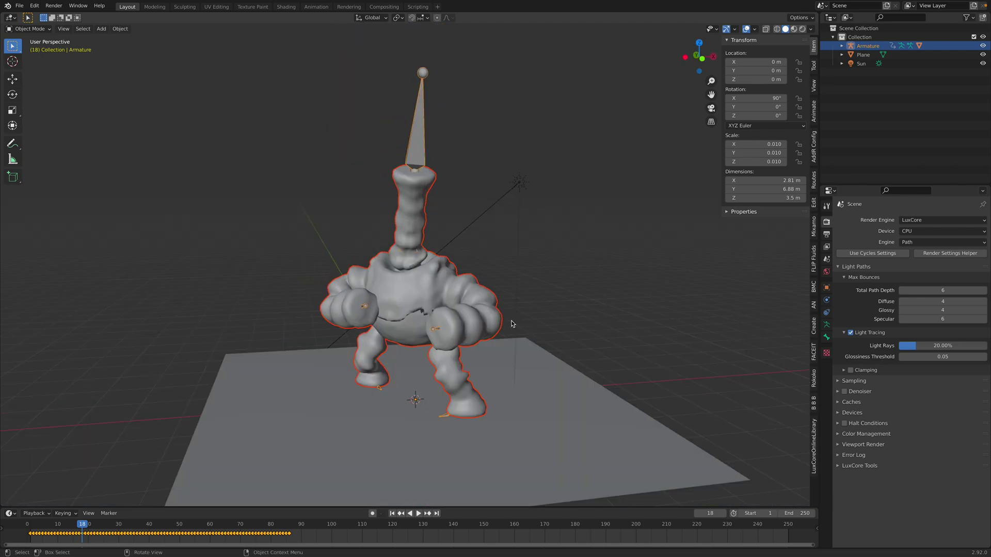
Step: Try the existing FluidMat material on the imported character mesh in rendered shading
left_click(480, 284)
left_click(826, 362)
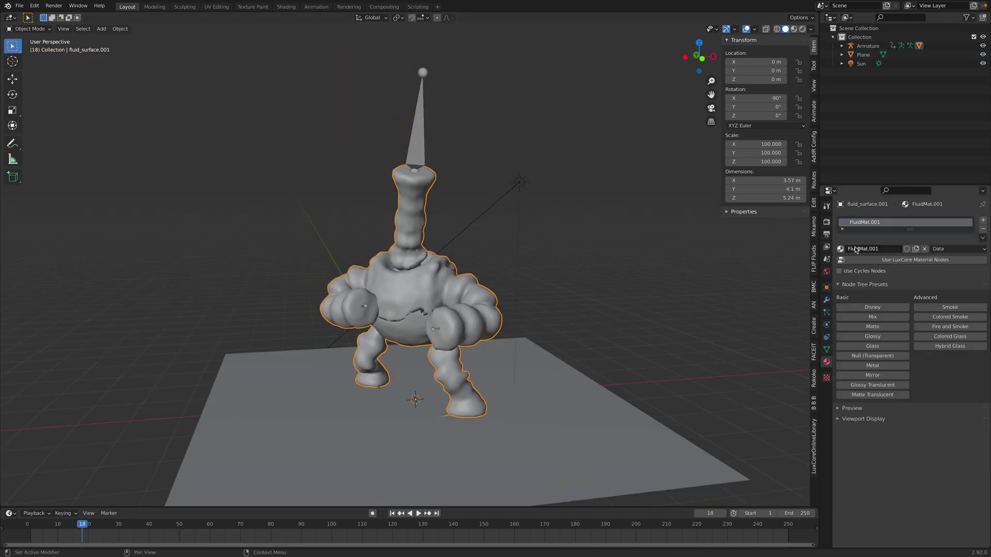
left_click(841, 249)
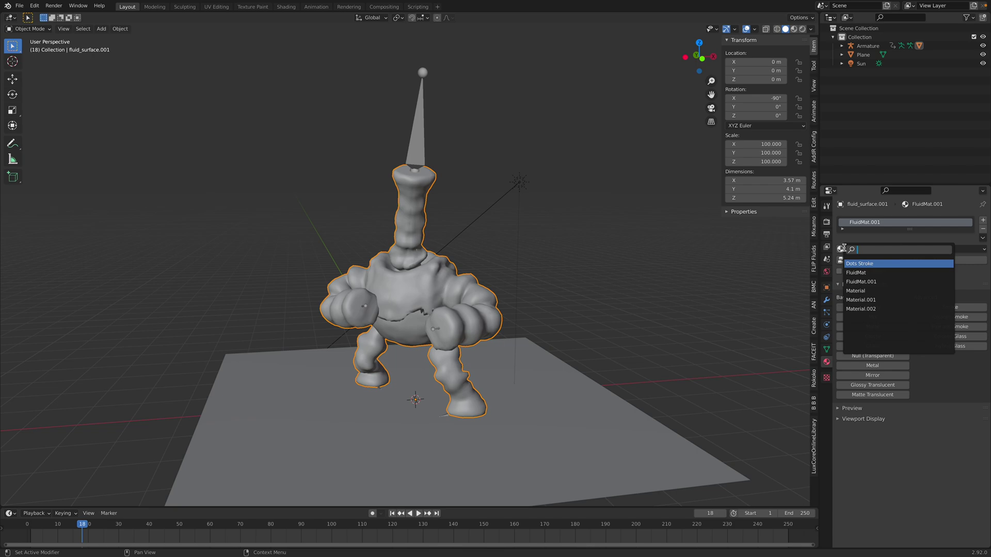
left_click(859, 274)
middle_click_drag(764, 83, 803, 47)
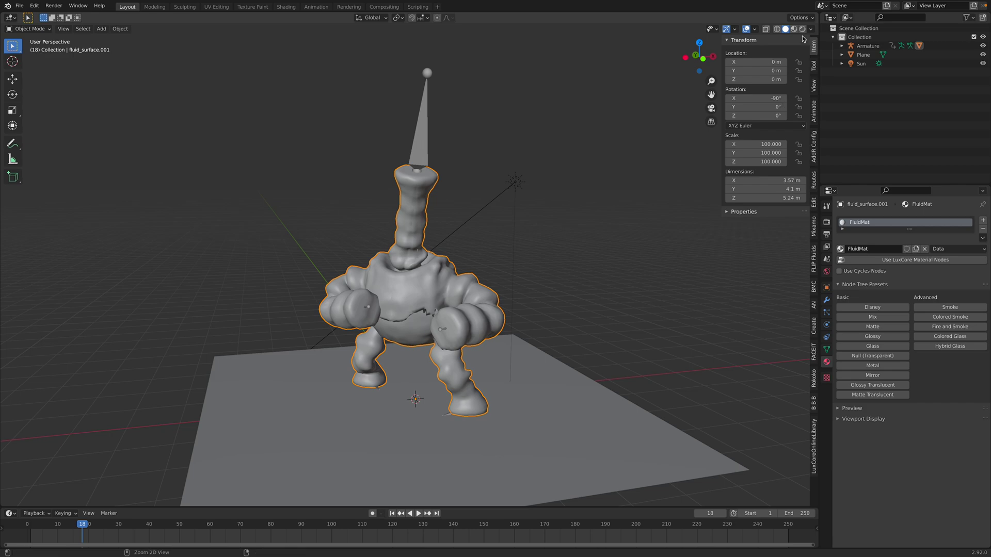
left_click(801, 29)
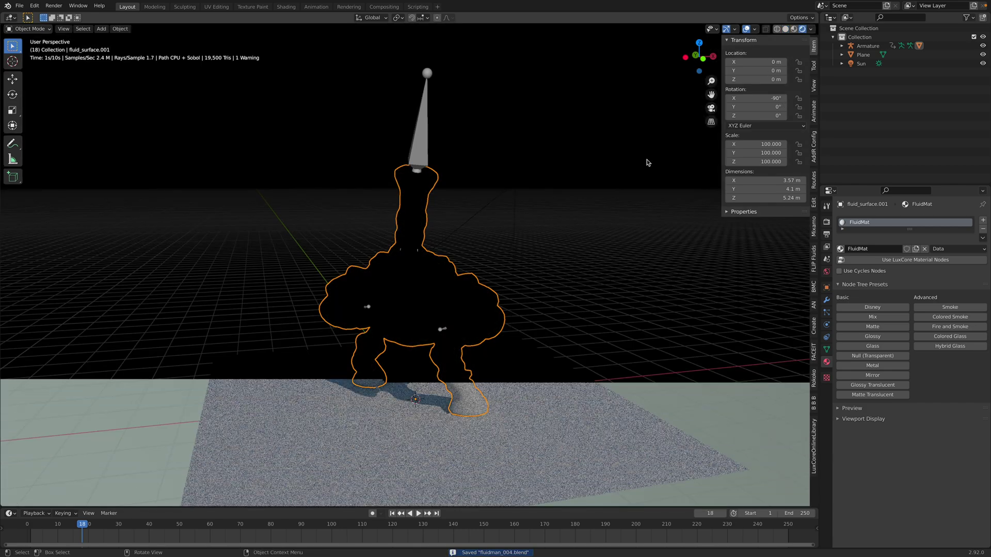
Step: Assign the existing Material.001 material to the character mesh
left_click(840, 248)
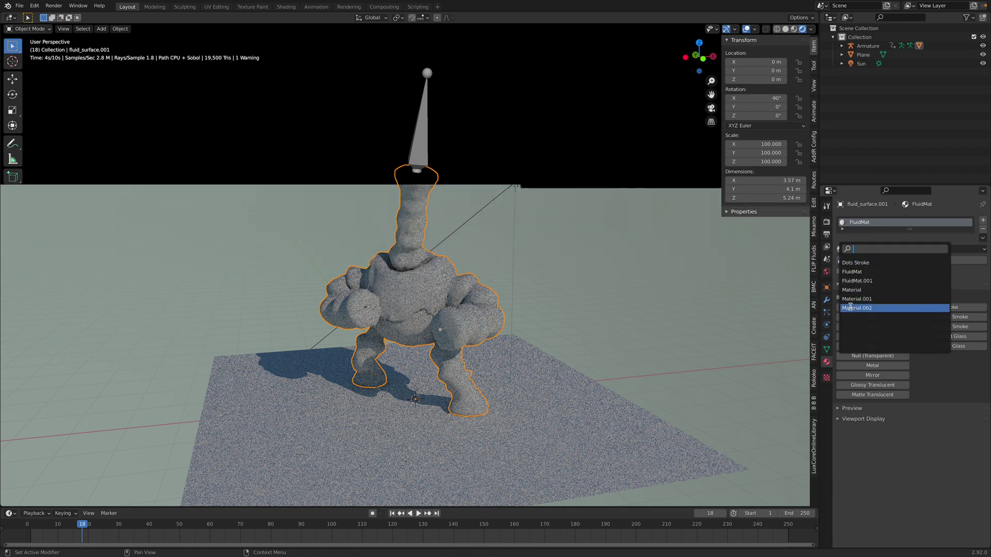
left_click(853, 299)
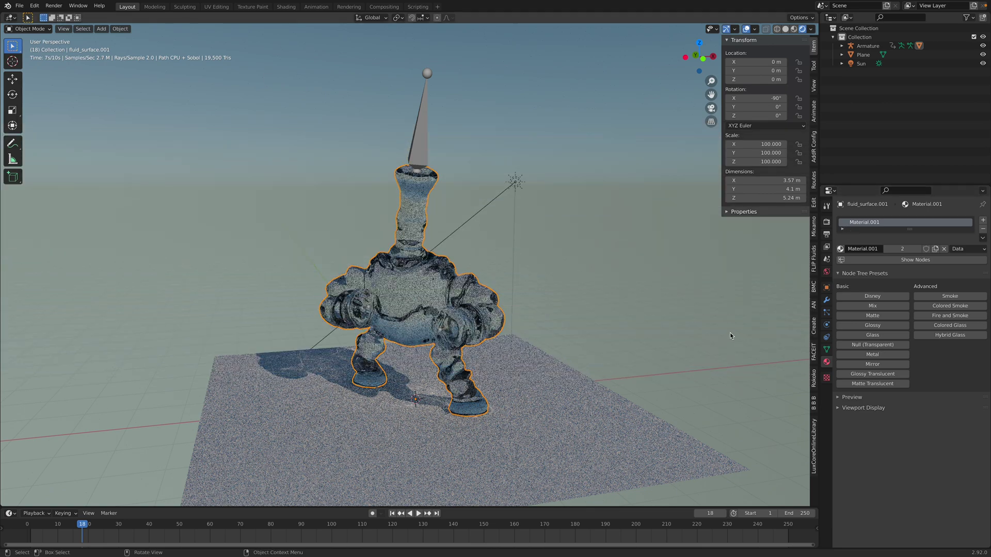
Step: Return the viewport to solid shading, play back the animation and save the file
left_click(827, 222)
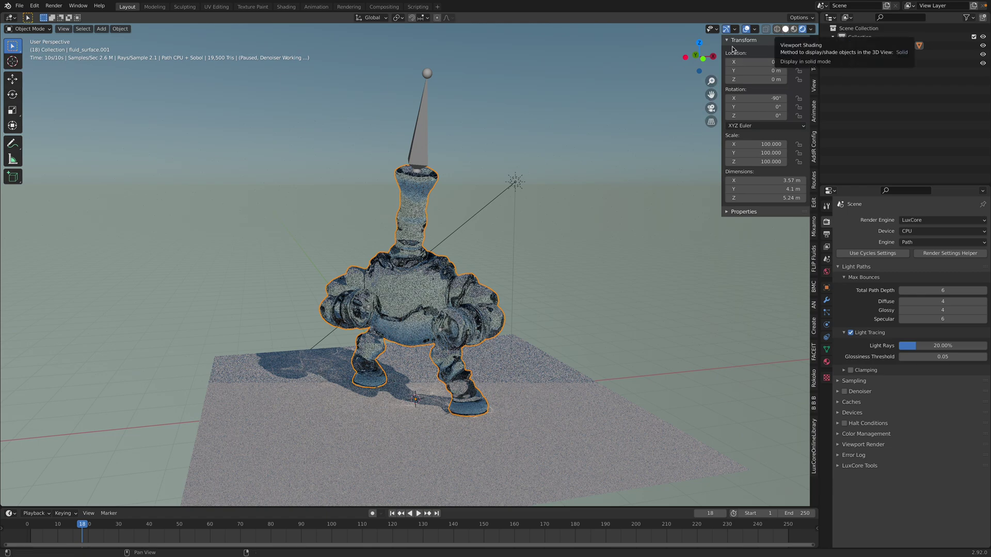
left_click(785, 29)
key("space")
key("ctrl+s")
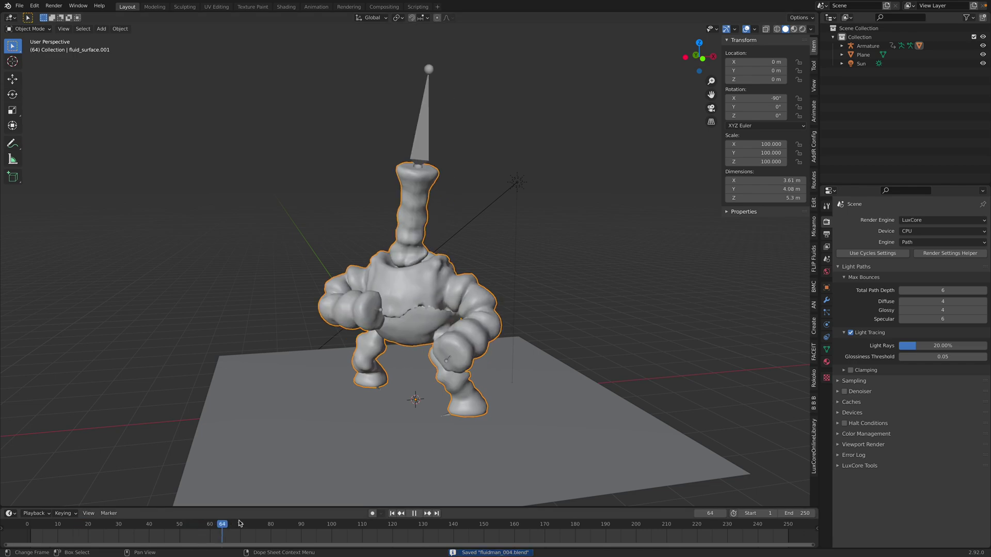
key("space")
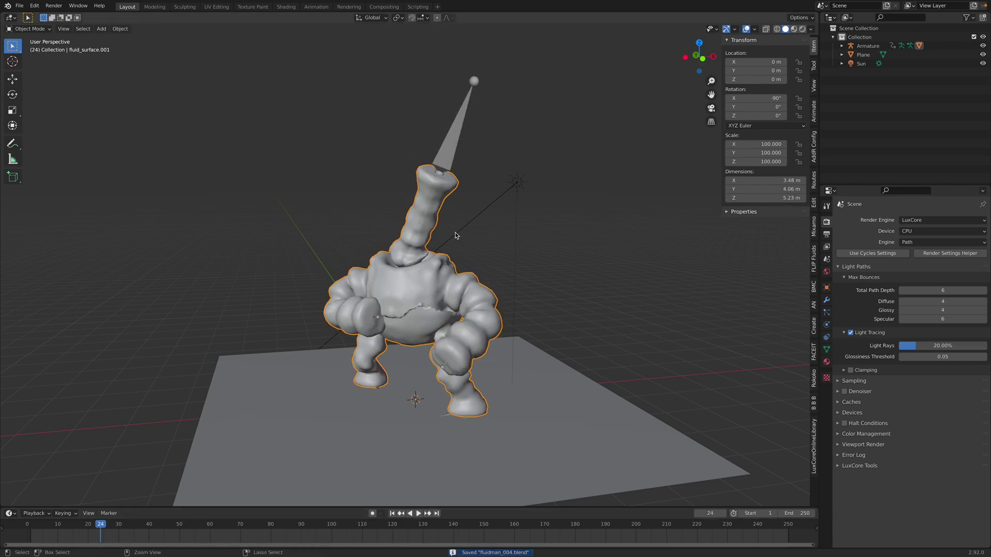
Step: Examine the rest pose of the character mesh and its armature in Edit Mode, and save the file
key("Tab")
key("Tab")
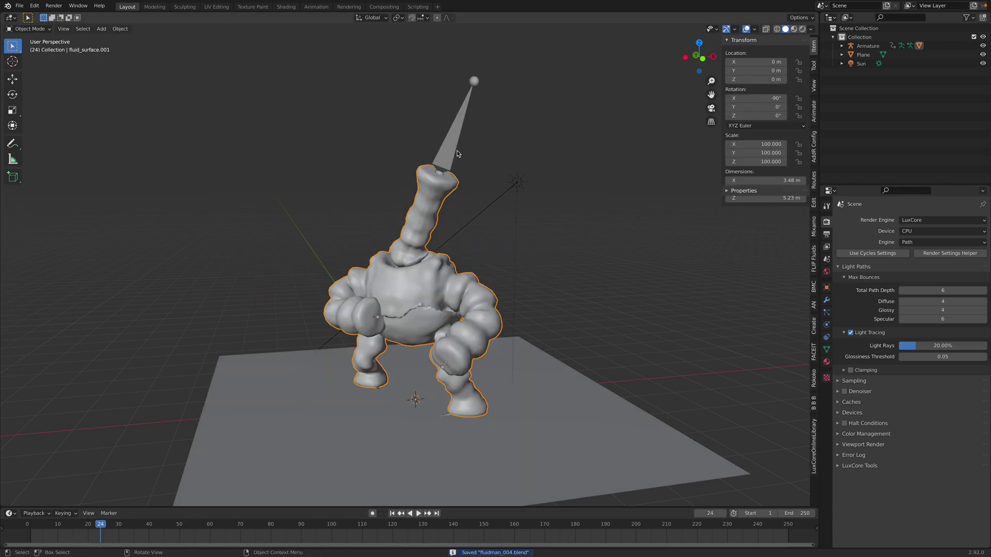
left_click(464, 232)
key("Tab")
key("Tab")
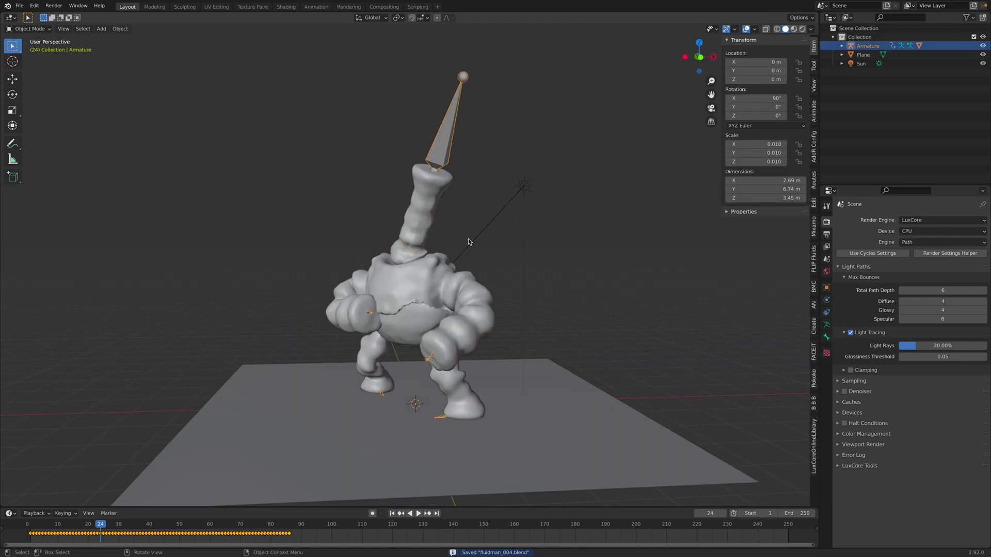
key("Tab")
middle_click_drag(464, 269, 467, 276)
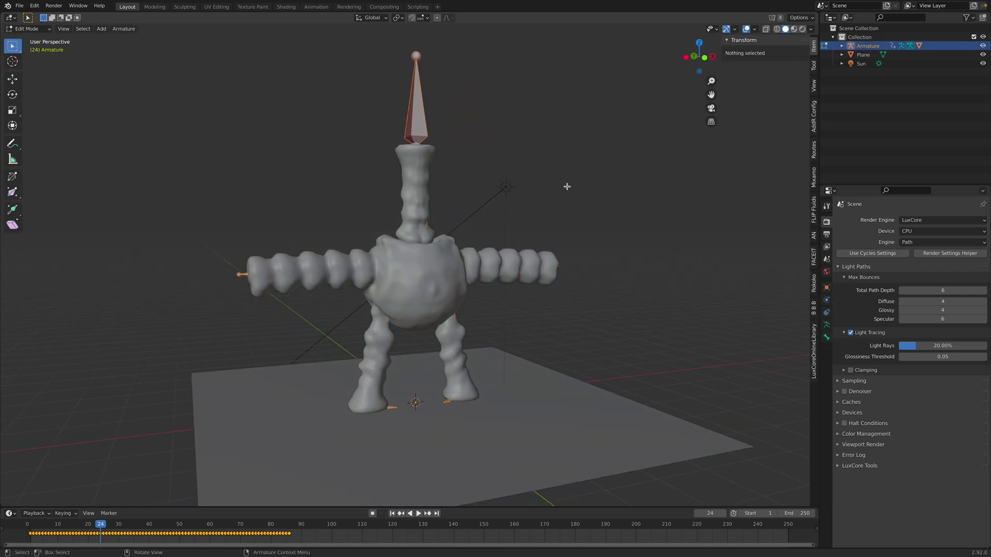
key("Tab")
key("ctrl+s")
Step: Remove the Armature modifier from the character mesh
left_click(440, 204)
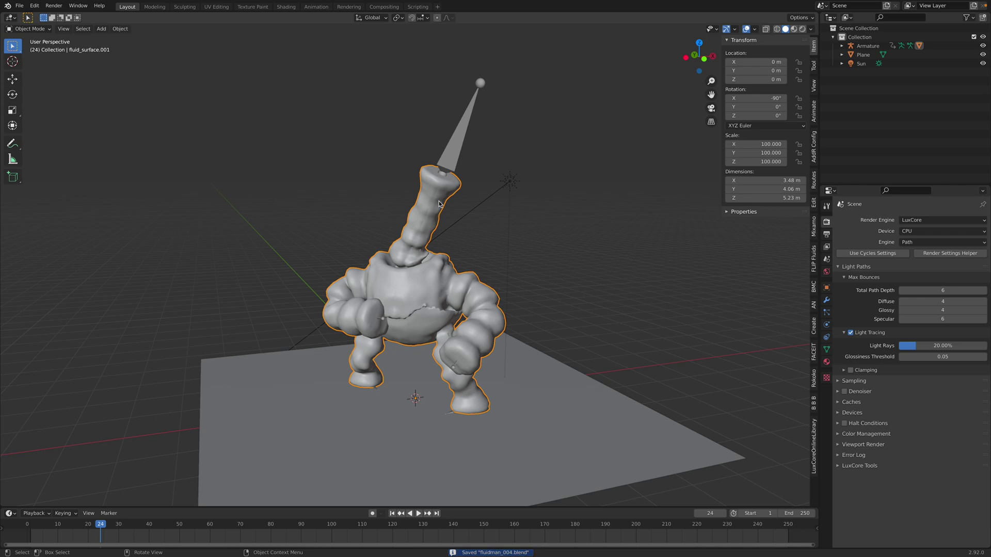
left_click(827, 302)
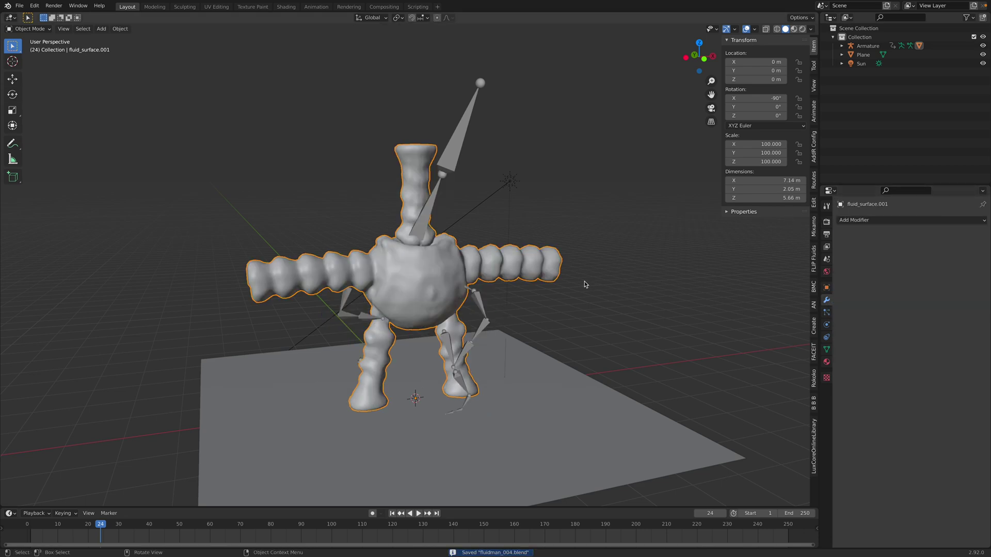
middle_click_drag(518, 232, 505, 232)
Step: Try to parent the character mesh to the armature with automatic weights, and undo the parenting
left_click(453, 153, "shift")
key("ctrl+p")
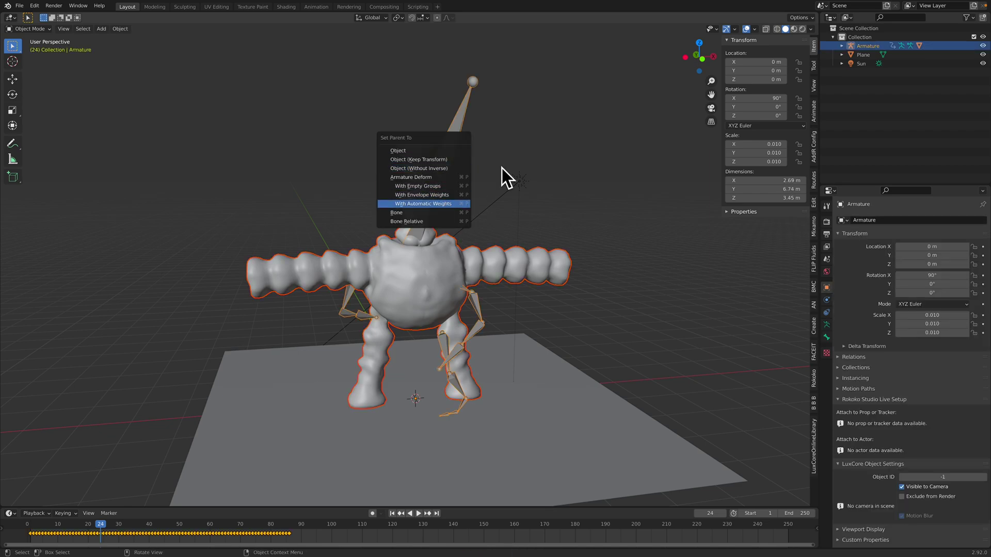
left_click(450, 203)
scroll(490, 233, "down", 8)
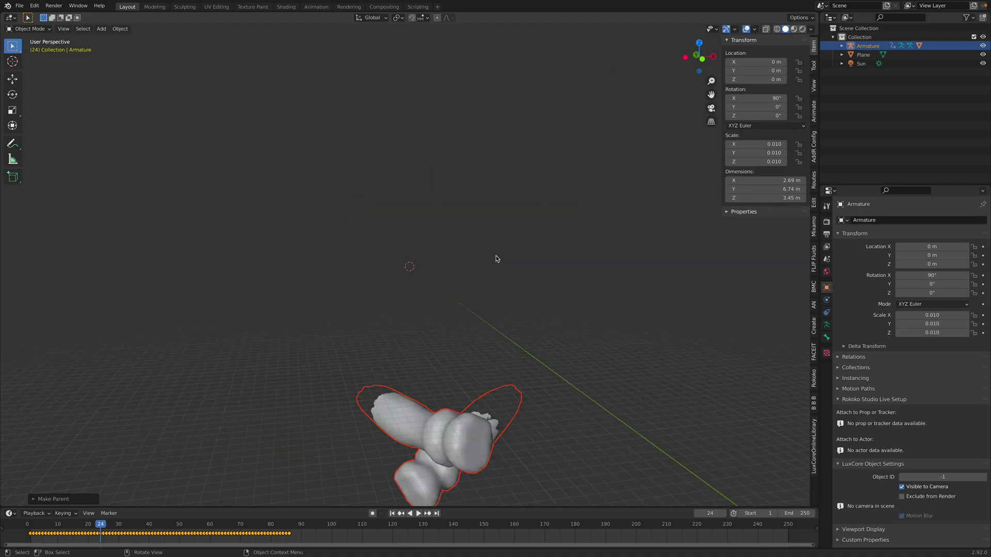
key("ctrl+z")
scroll(493, 254, "up", 5)
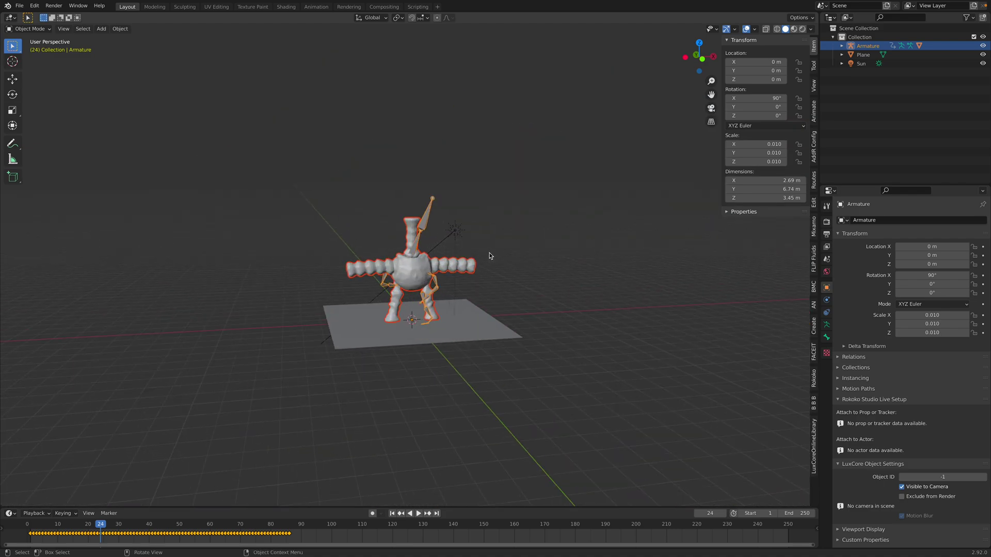
Step: Set the armature's scale to 1 on the X, Y and Z axes
left_click(457, 267)
left_click(430, 222)
key("ctrl+a")
type("1")
key("Return")
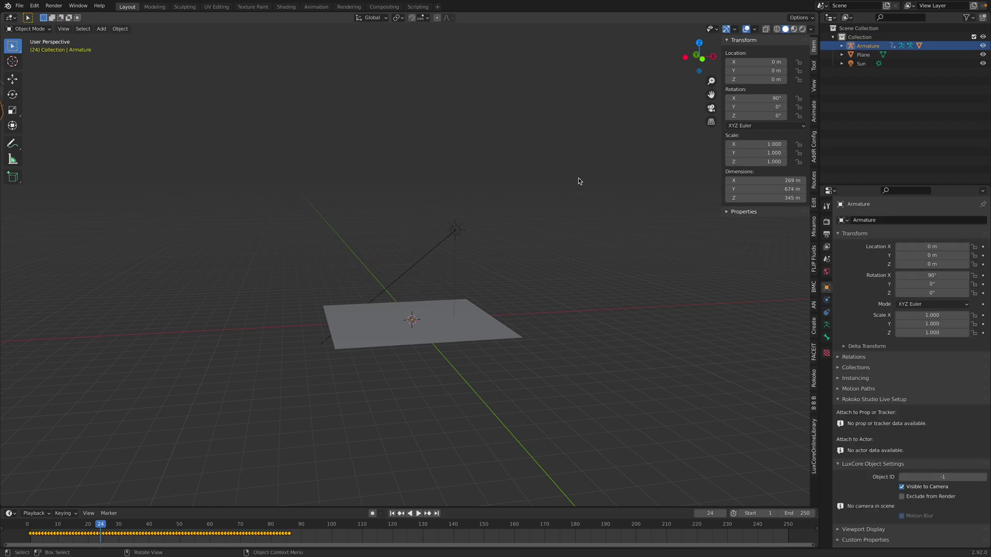
Step: Apply all transforms to the character mesh and to the armature
scroll(578, 181, "down", 15)
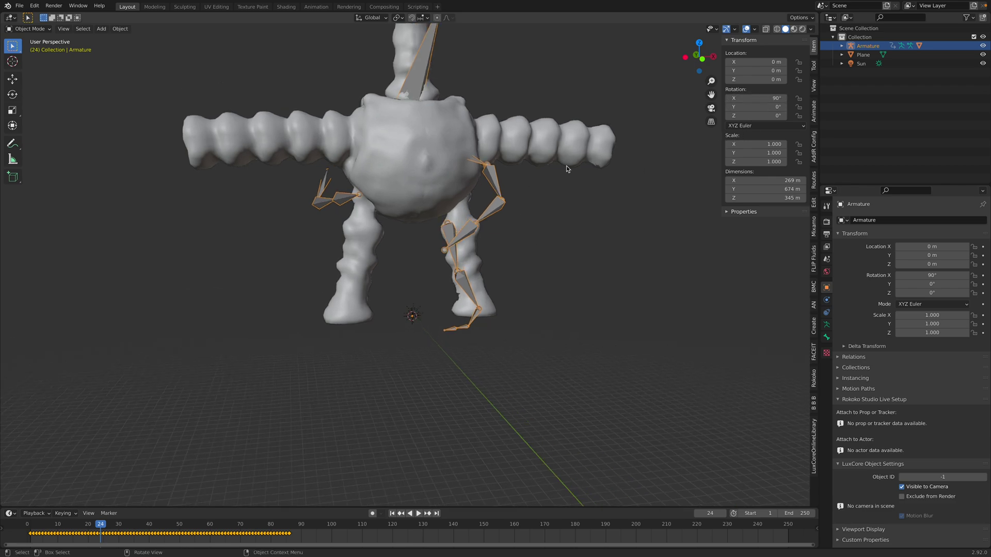
left_click(518, 143)
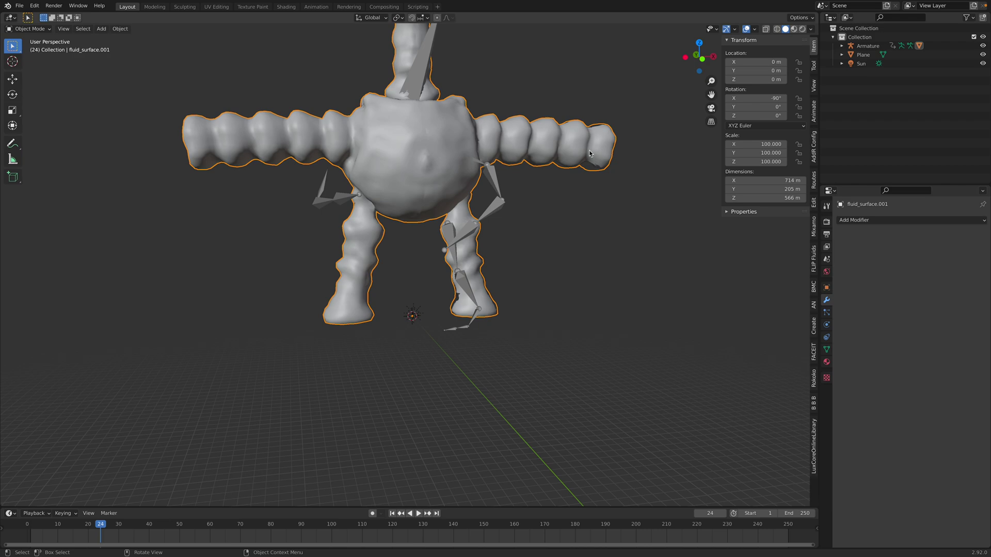
key("ctrl+a")
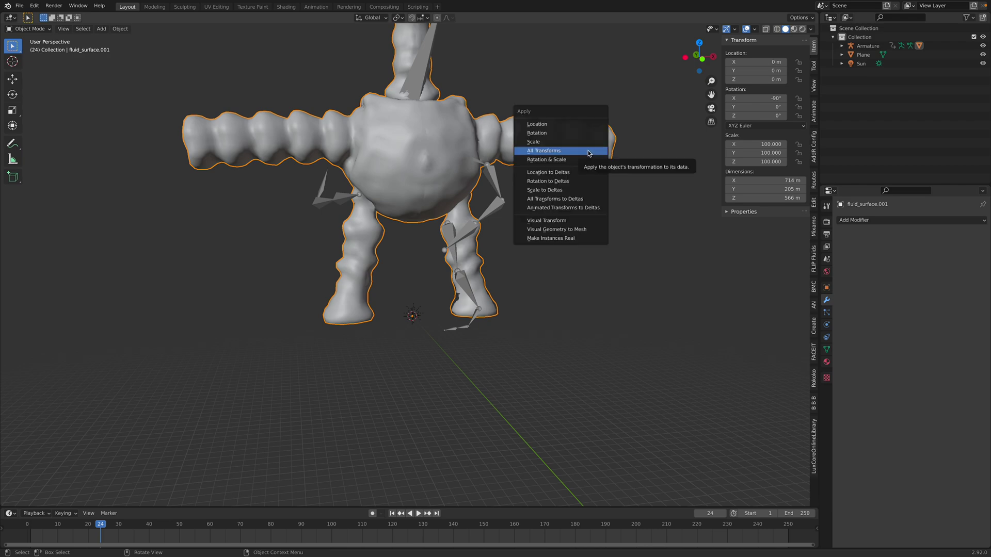
left_click(589, 153)
left_click(493, 194)
key("ctrl+a")
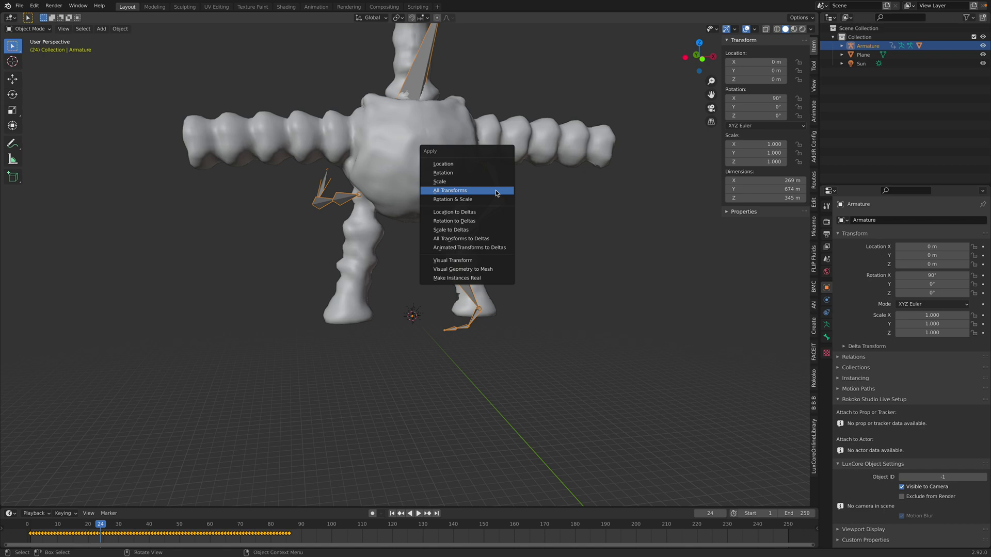
left_click(495, 172)
Step: Parent the character mesh to the armature with automatic weights
left_click(494, 175)
left_click(494, 176, "shift")
key("ctrl+p")
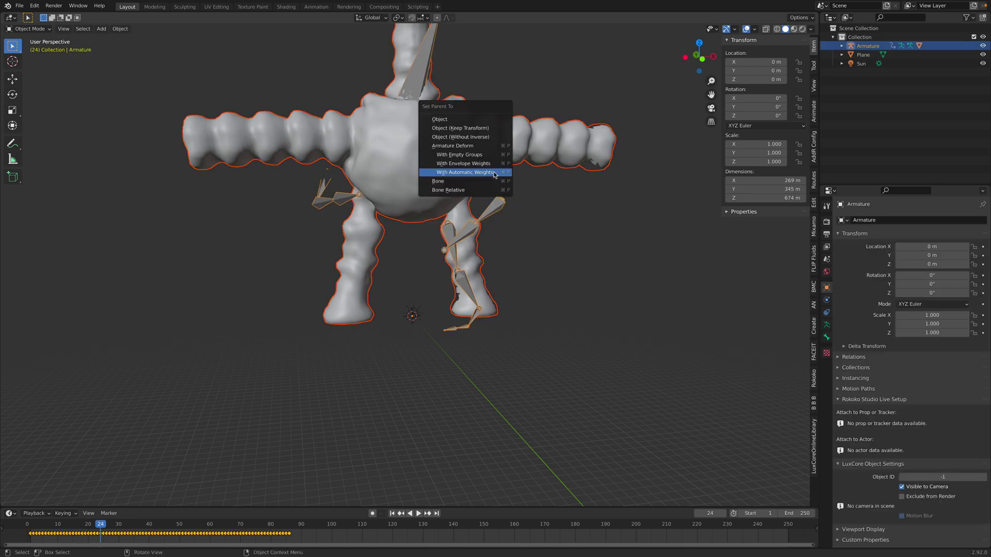
left_click(502, 175)
middle_click_drag(500, 196, 491, 263)
Step: Set the armature's scale to 0.02 on the X, Y and Z axes
left_click(462, 328)
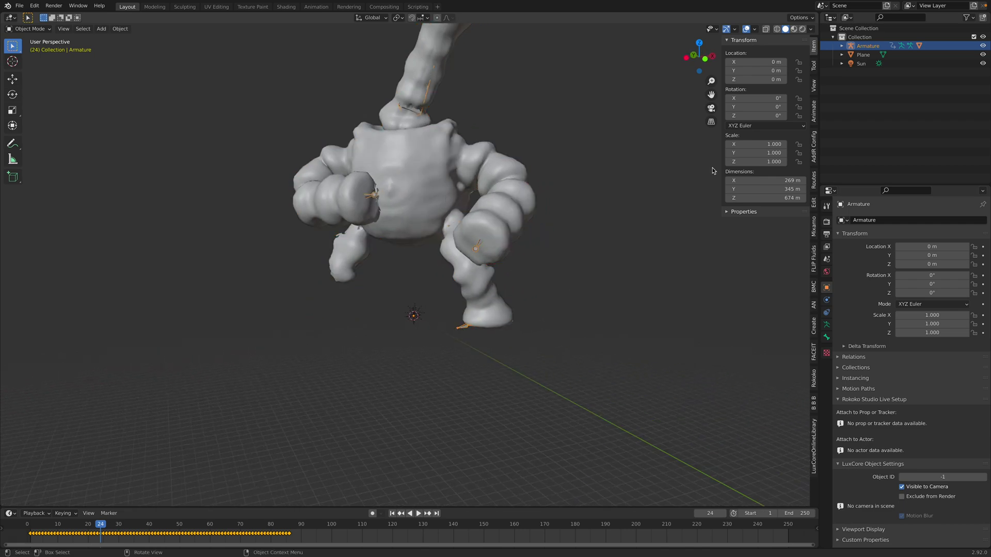
left_click(751, 145)
type("0.02")
key("Return")
scroll(511, 331, "up", 6)
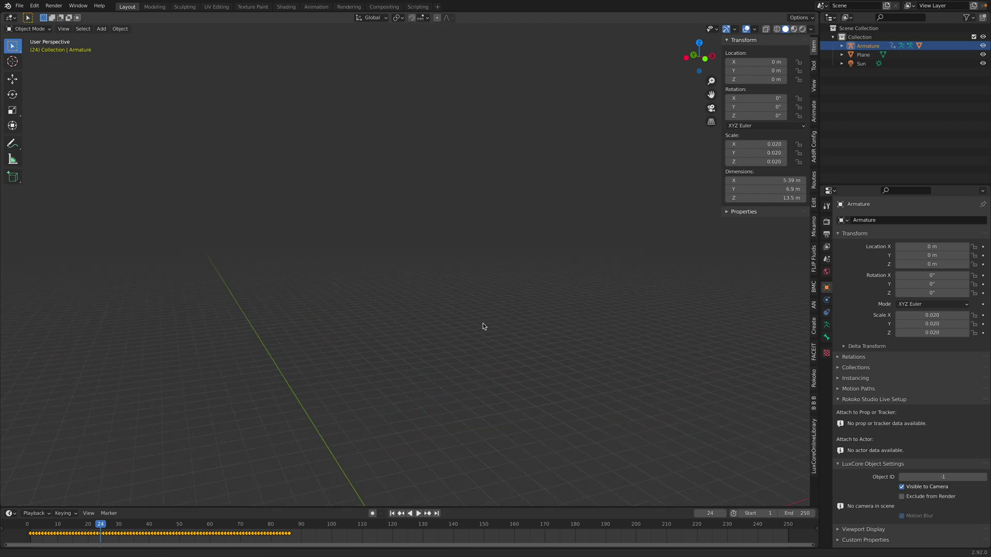
left_click(64, 29)
left_click(83, 80)
middle_click_drag(494, 314, 545, 280)
key("alt+a")
scroll(532, 263, "down", 4)
Step: Set the timeline's end frame to 86 and play back the character's animation
key("space")
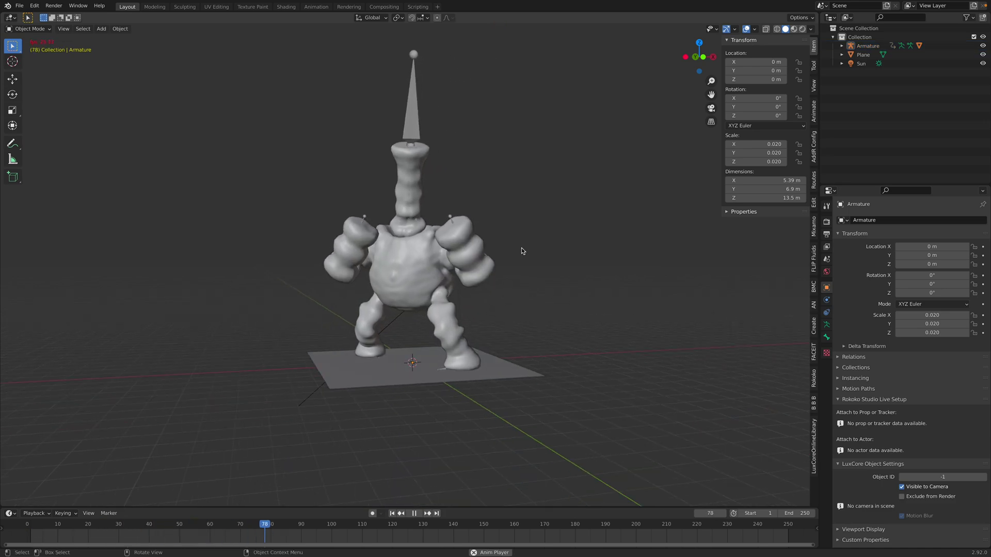
key("space")
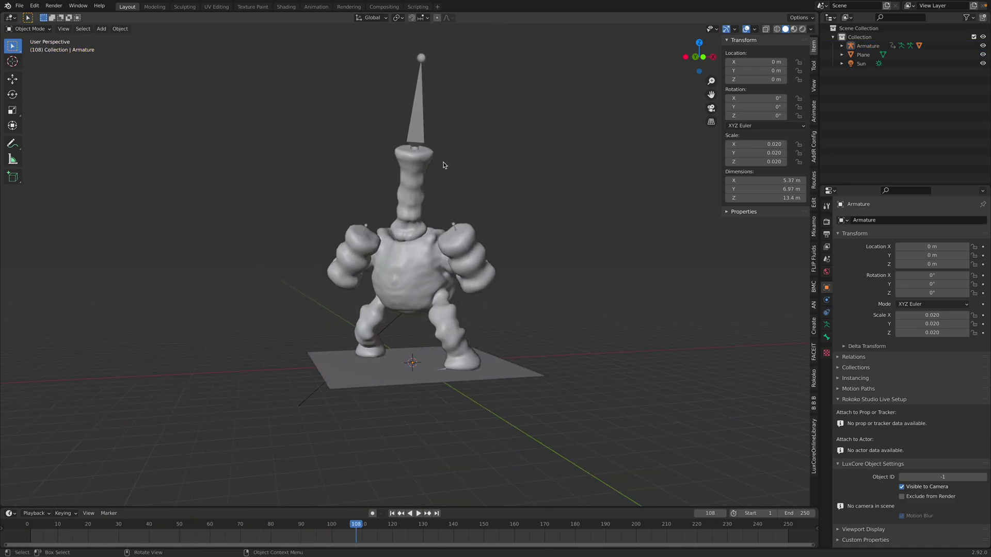
left_click(427, 113)
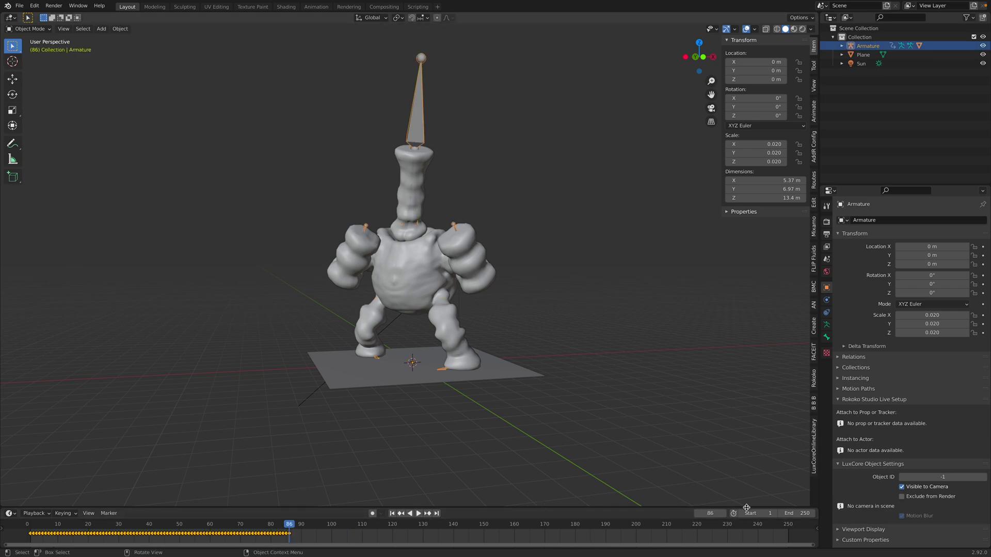
type("86")
key("space")
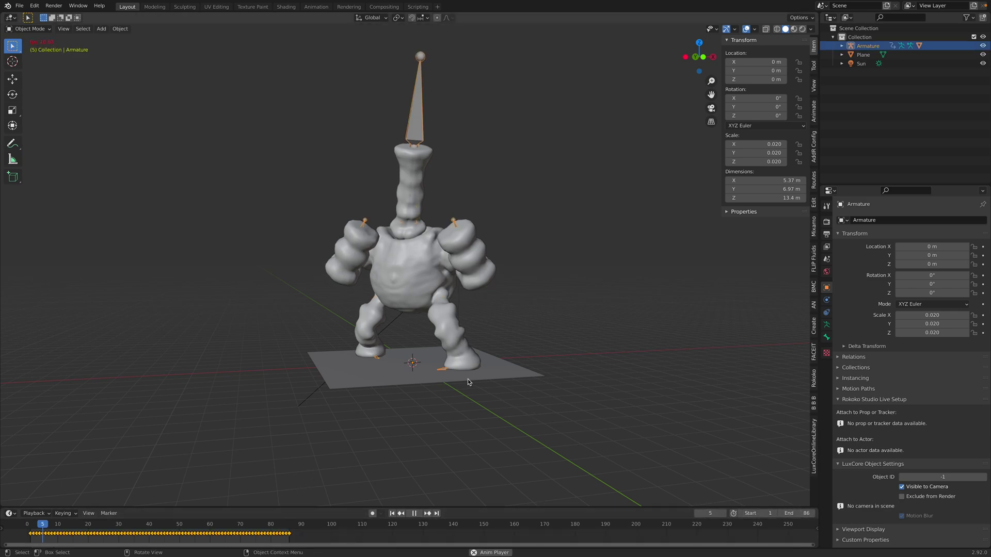
left_click(528, 301)
middle_click_drag(523, 304, 538, 302)
middle_click_drag(503, 342, 509, 359)
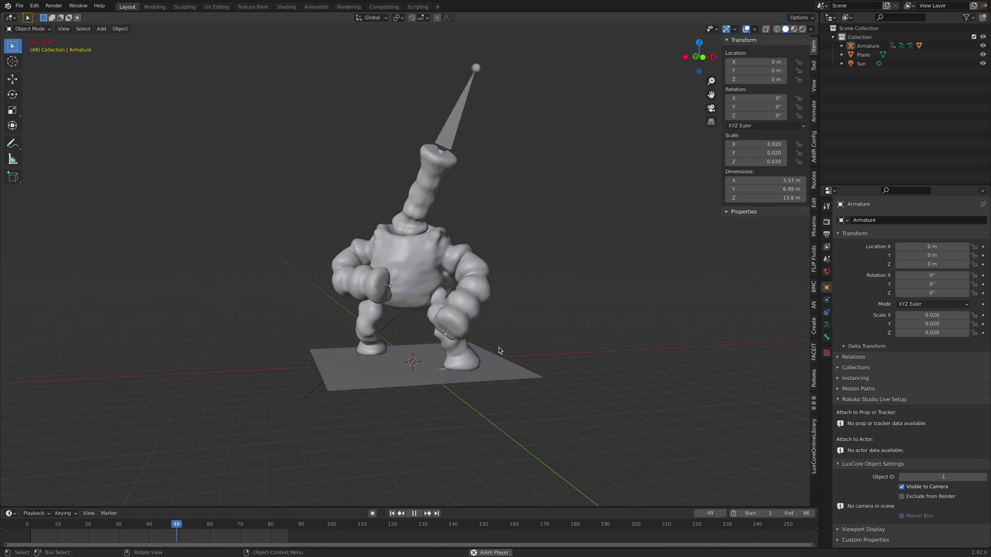
key("space")
Step: Scale the ground plane up to about 13.4 m square and give it a Solidify modifier with a thickness of 0.11 m
left_click(510, 362)
key("s")
left_click(568, 373)
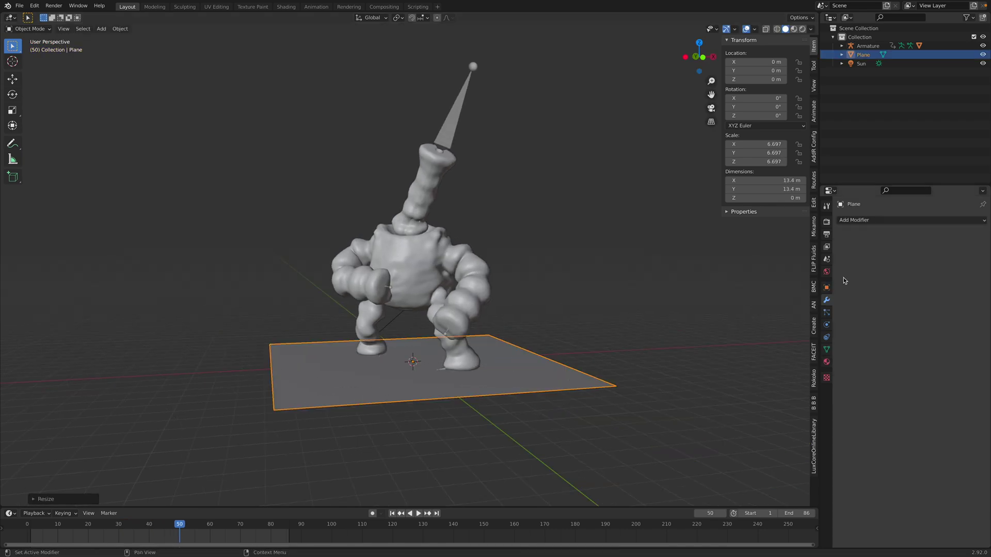
left_click(867, 222)
left_click(814, 371)
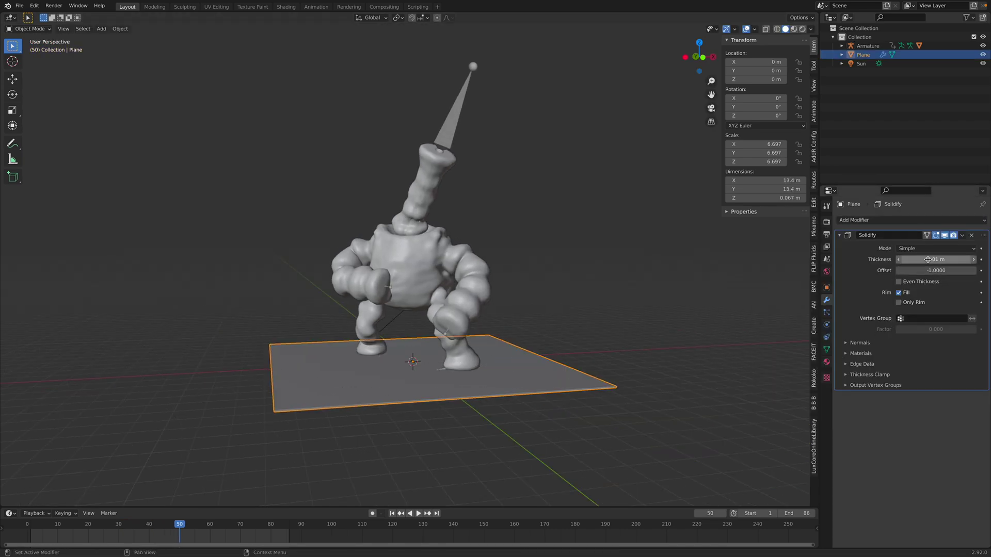
left_click_drag(929, 260, 960, 260)
Step: Save the scene as a new file named fluidman_005.blend
left_click(468, 222)
middle_click_drag(467, 221, 445, 226)
left_click(20, 6)
left_click(48, 73)
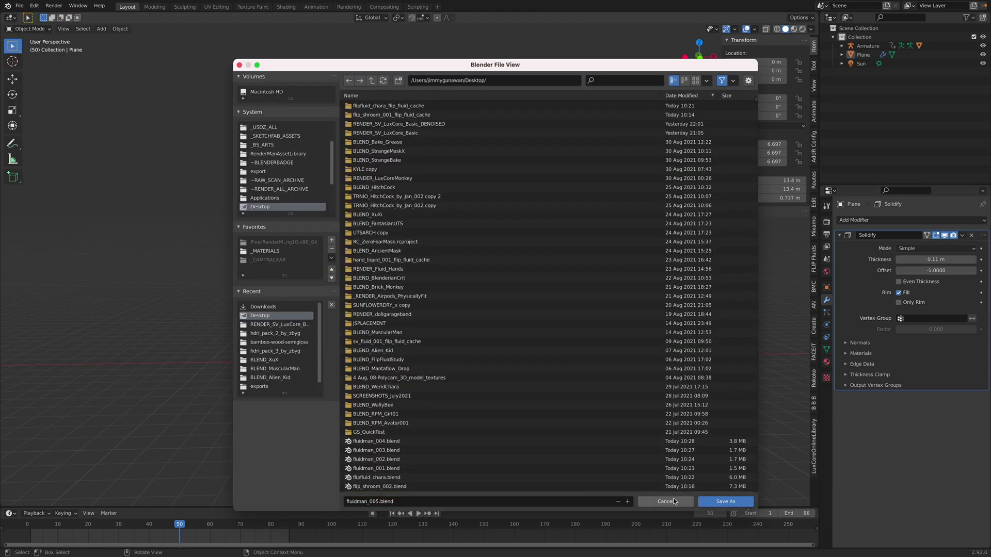
left_click(726, 501)
Step: Split the viewport, show the character's glass material in a LuxCore Material Nodes editor above it, and save the file
left_click_drag(814, 17, 723, 177)
left_click(452, 300)
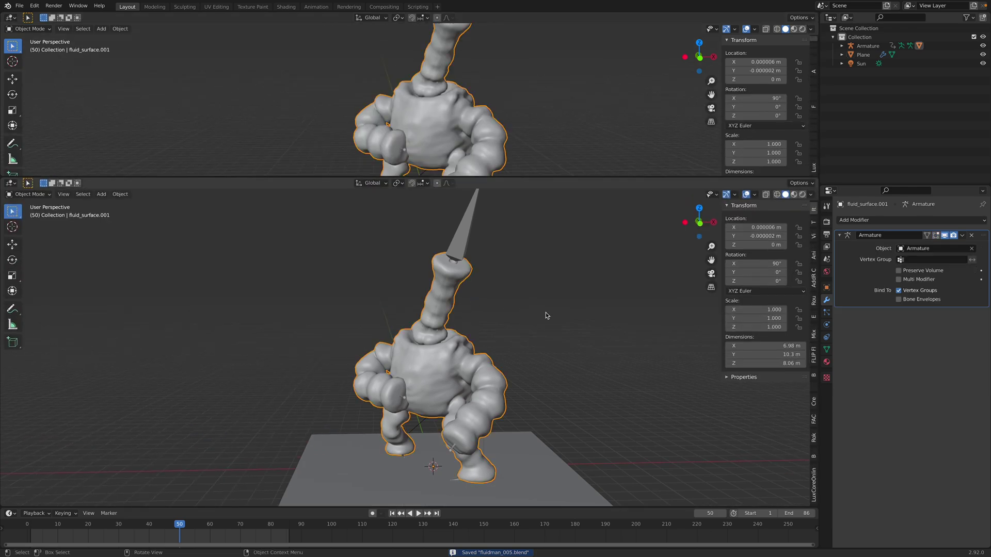
left_click(827, 362)
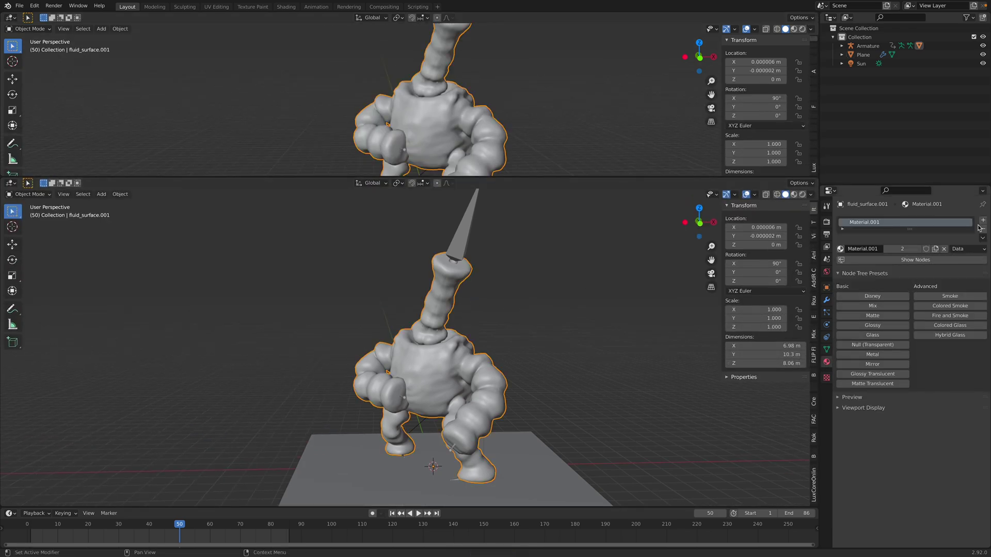
left_click(926, 260)
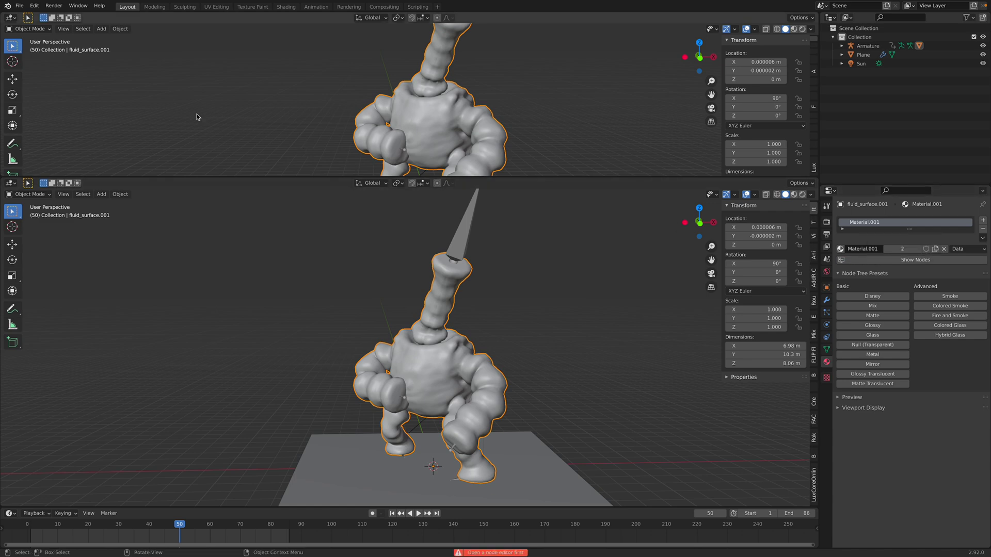
left_click(11, 18)
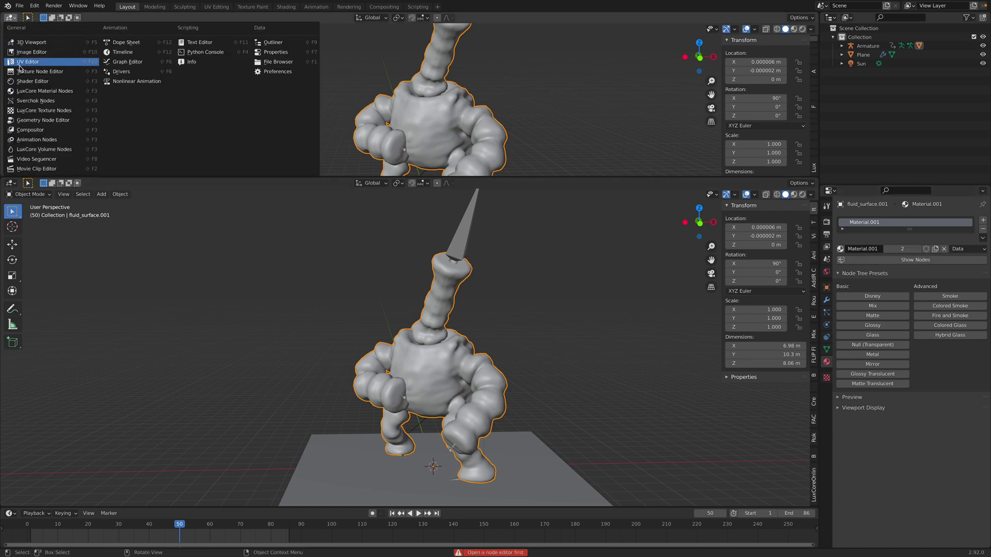
left_click(77, 94)
left_click_drag(375, 177, 373, 225)
scroll(309, 135, "up", 8)
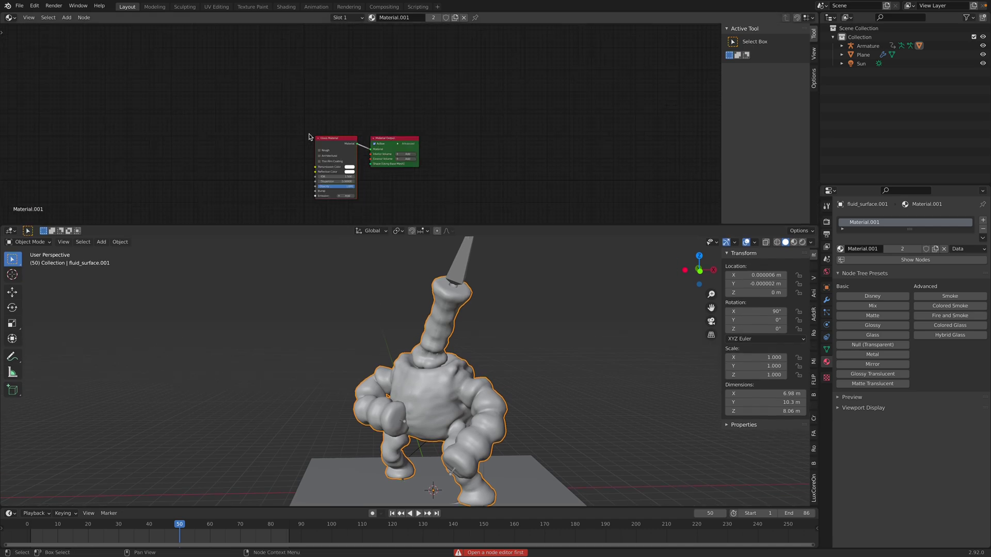
middle_click_drag(266, 154, 320, 95)
scroll(320, 95, "up", 1)
key("ctrl+s")
Step: Preview the scene in rendered shading and set the Glass Material's transmission color to a light yellow-green
left_click(803, 242)
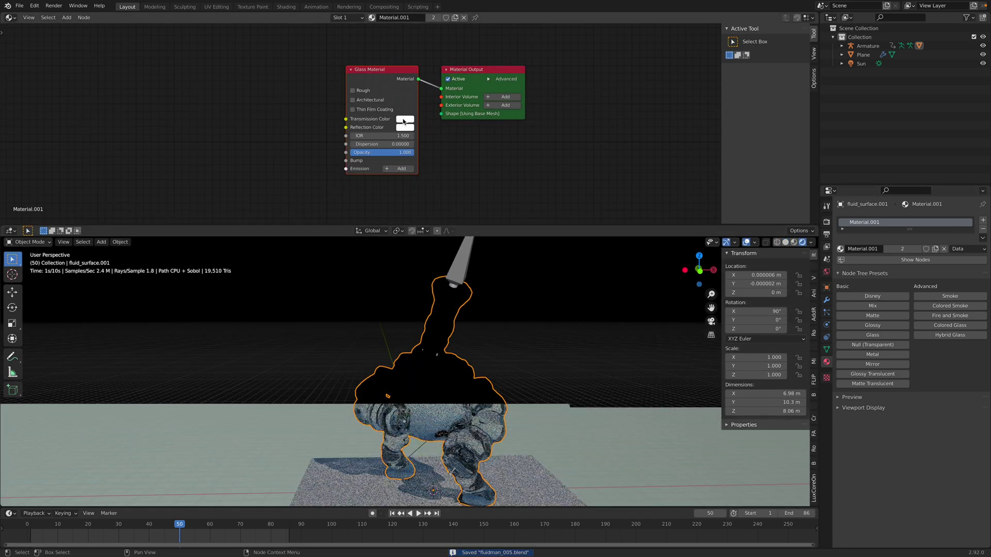
left_click(403, 121)
left_click(430, 54)
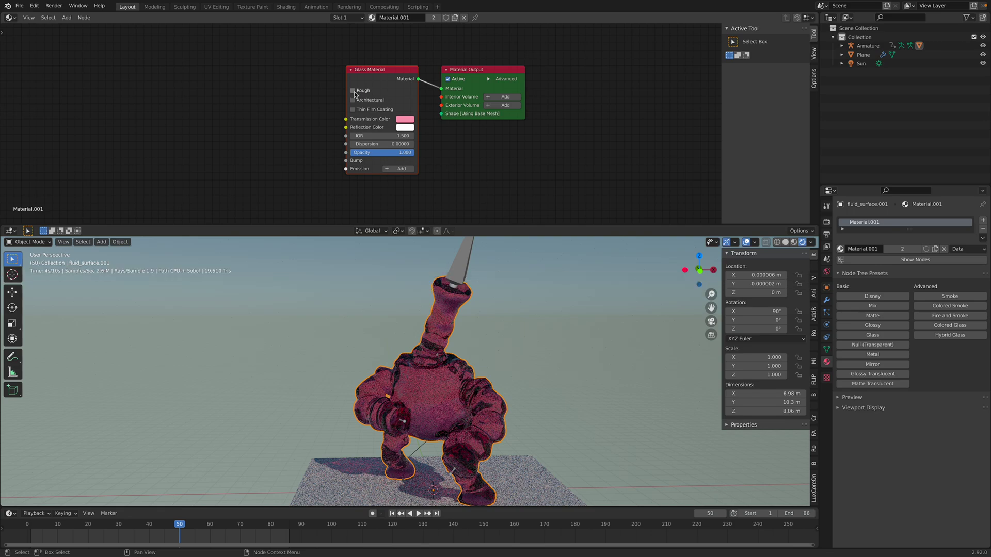
left_click(408, 121)
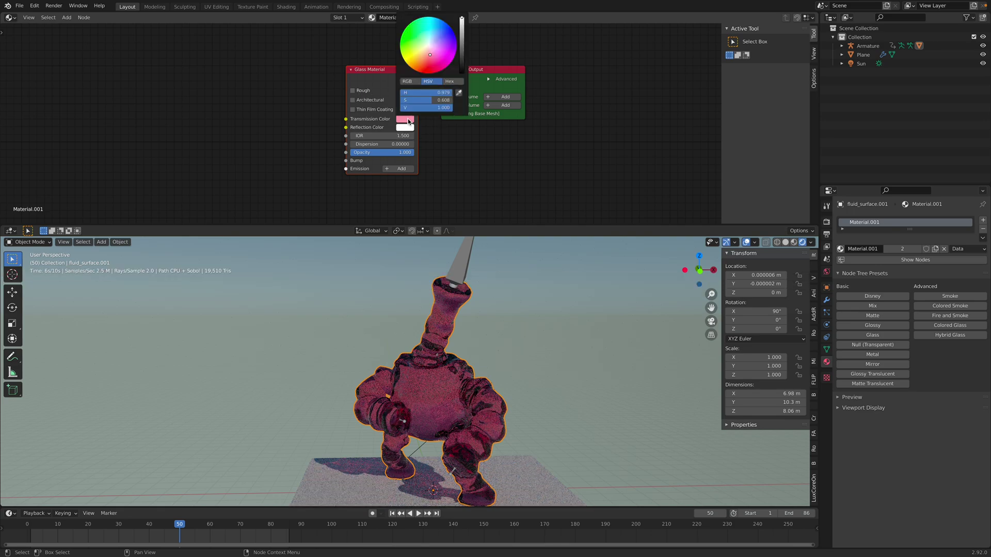
left_click(416, 58)
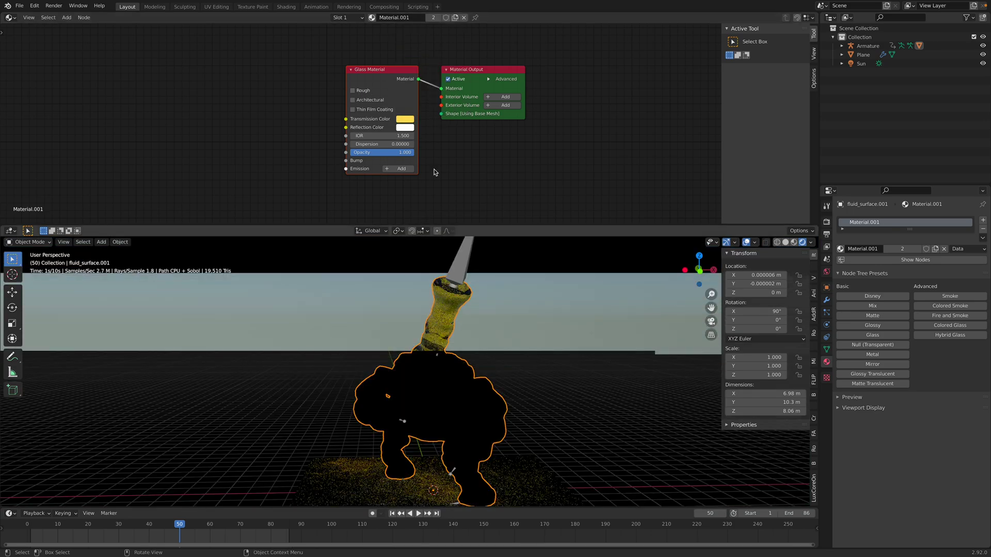
left_click(404, 117)
left_click(415, 51)
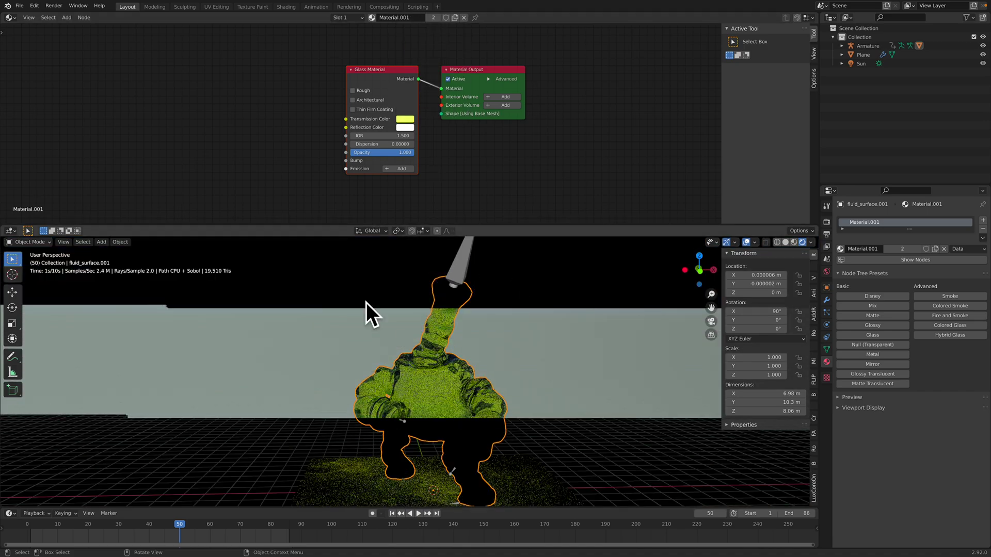
Step: Enable Rough and Thin Film Coating on the Glass Material, set its roughness to about 0.18, and save the file
left_click(365, 88)
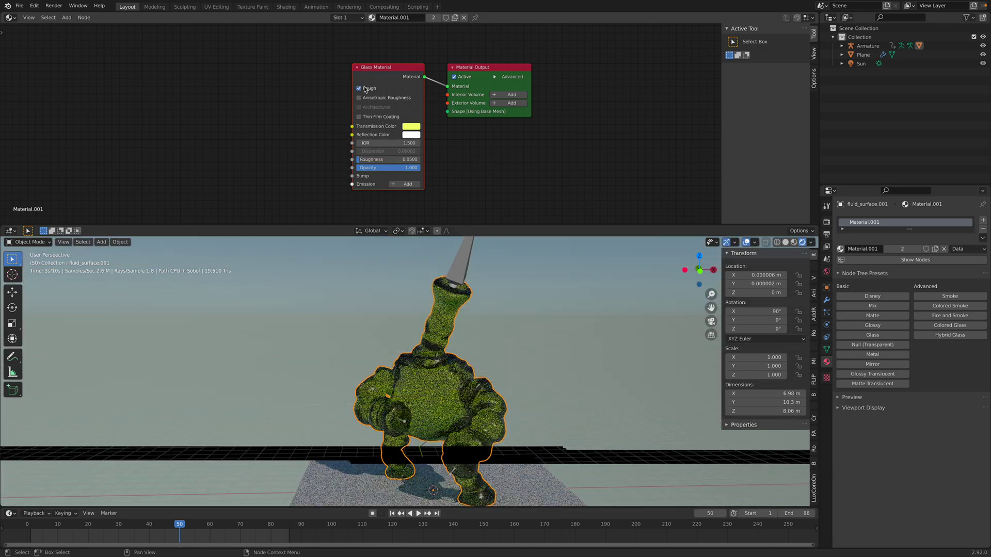
left_click(370, 116)
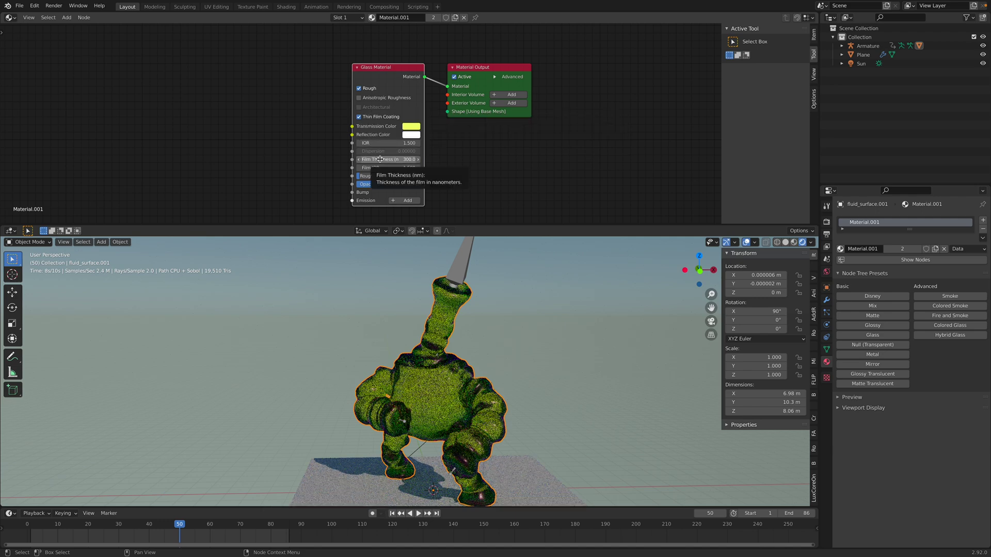
left_click_drag(382, 176, 390, 176)
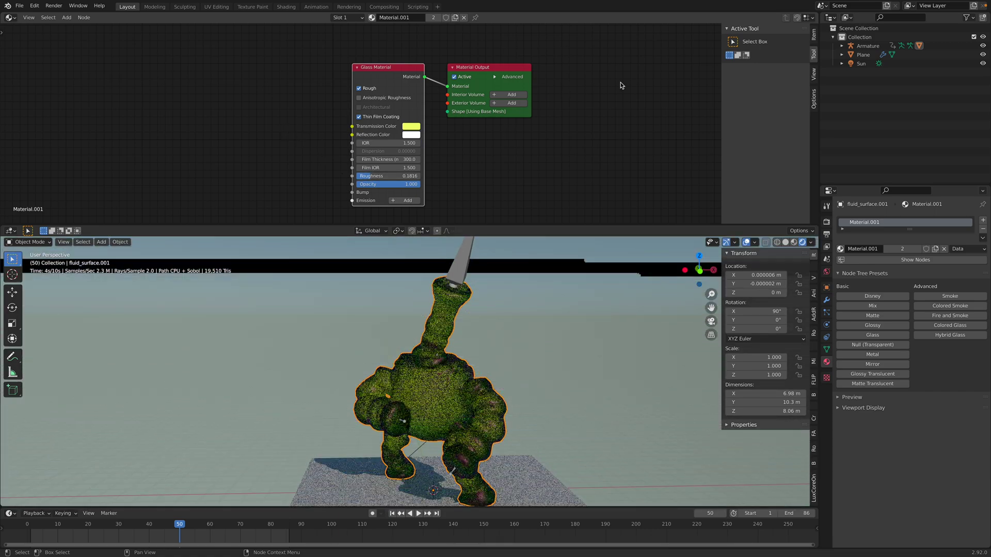
key("shift+a")
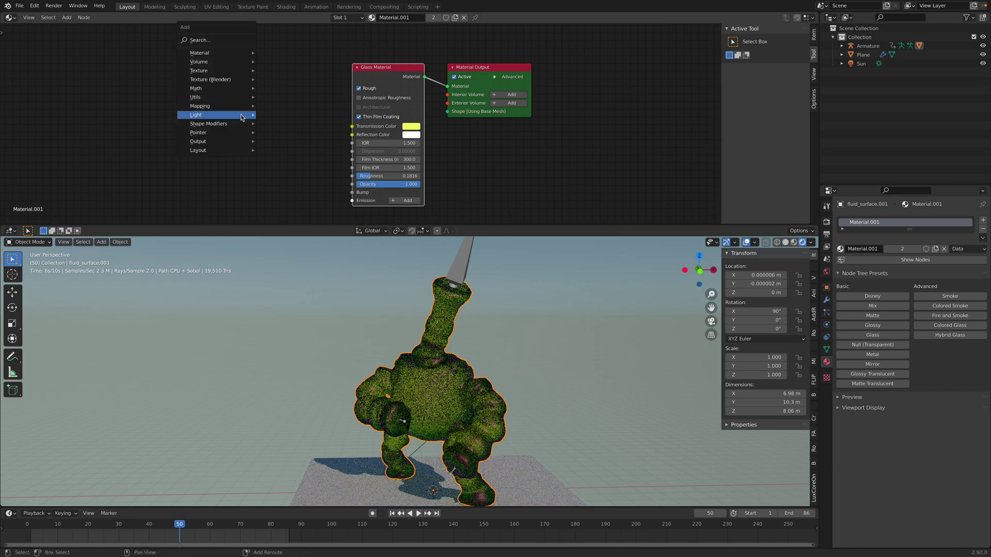
left_click(298, 72)
key("ctrl+s")
Step: Try a Fully Random Noise texture with brightness 3 as the glass's transmission color, and delete the node
key("shift+a")
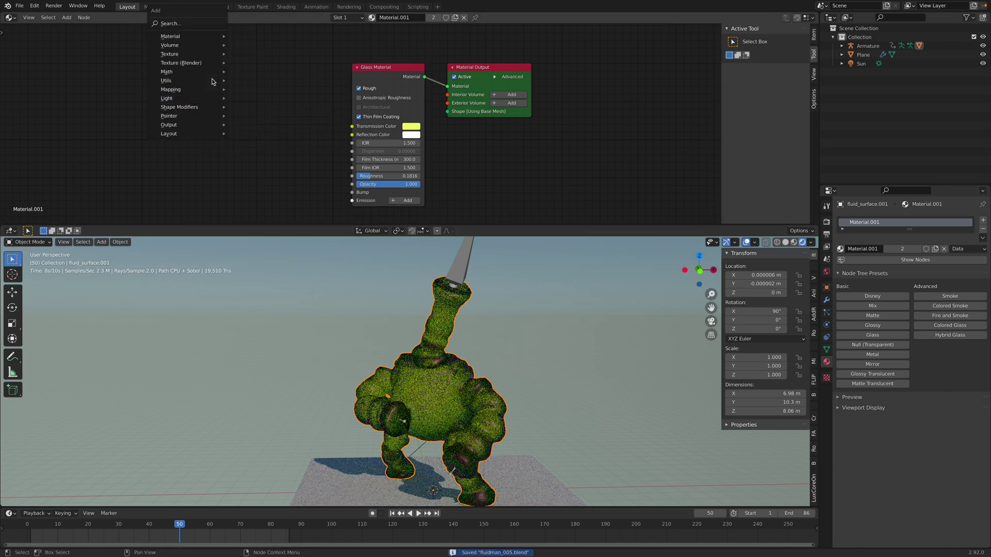
left_click(202, 21)
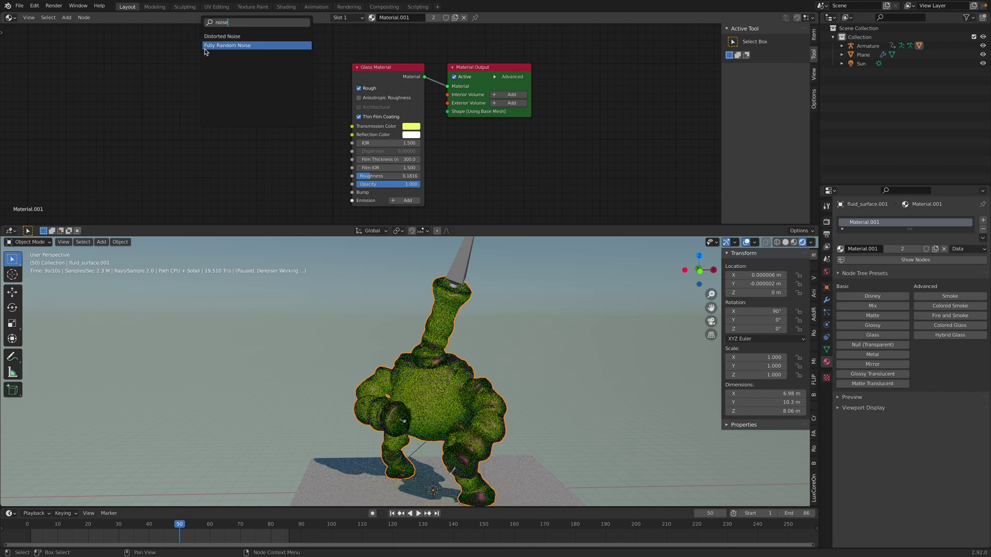
left_click(205, 45)
left_click_drag(272, 54, 340, 125)
left_click_drag(342, 127, 345, 126)
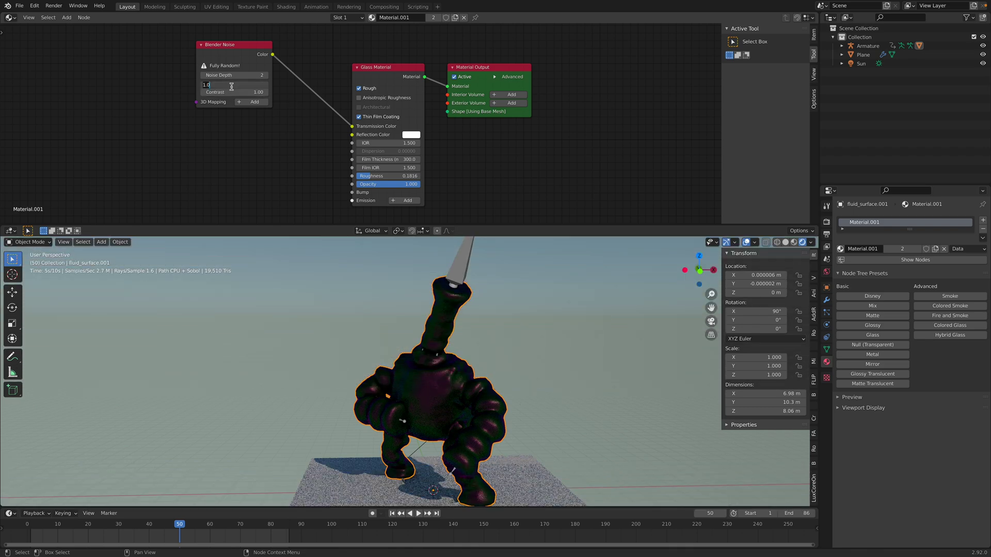
type("3")
key("Return")
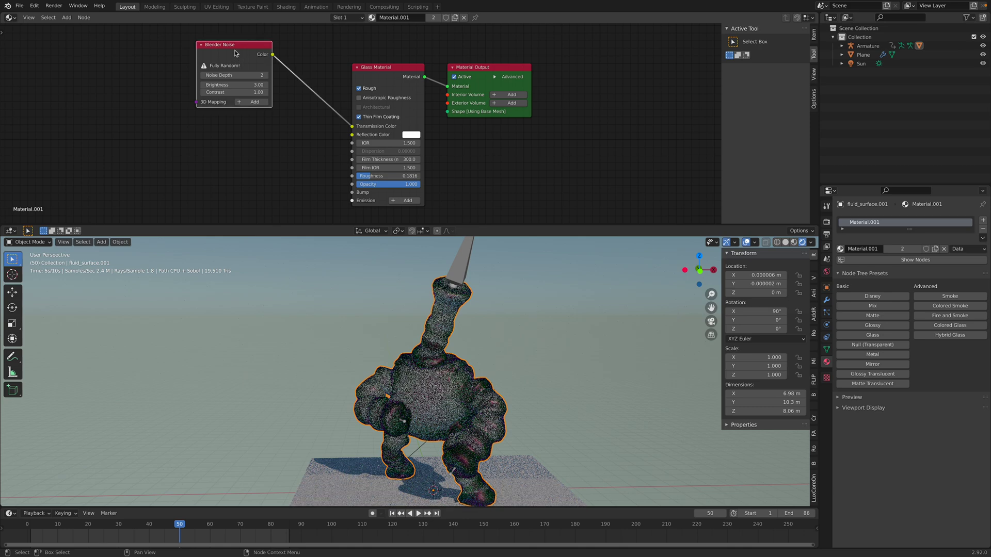
key("x")
Step: Feed a Blender Musgrave texture into the Glass Material's reflection color and turn off Rough
key("shift+a")
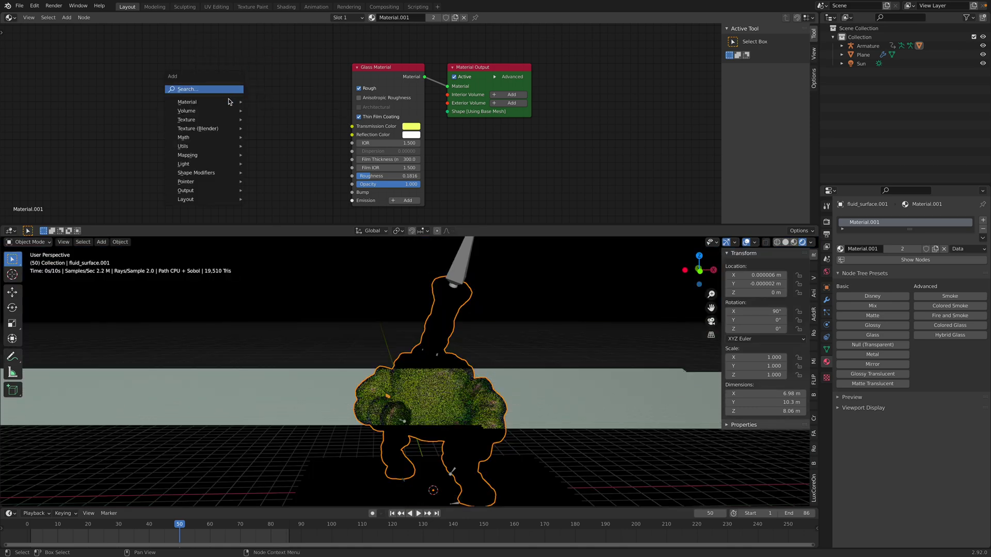
mouse_move(224, 123)
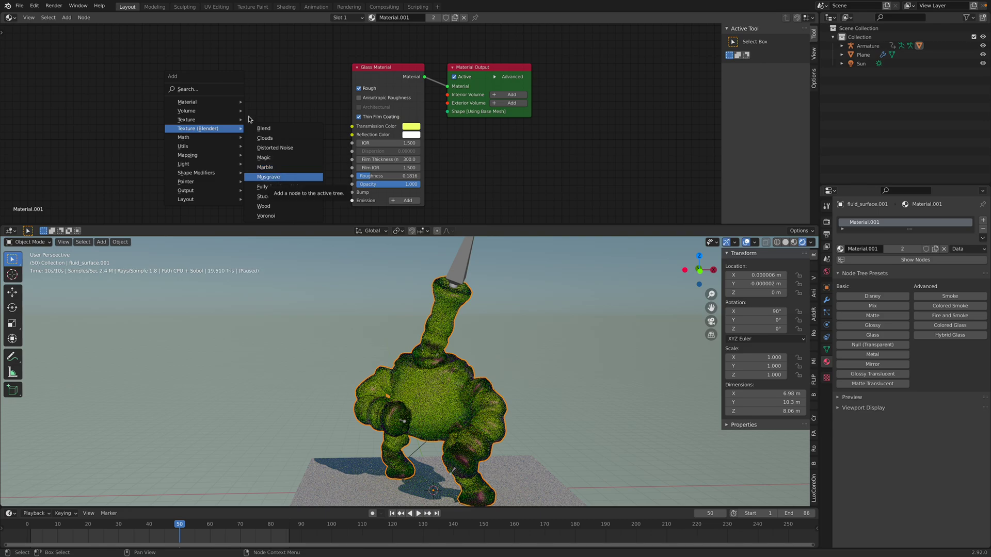
left_click(269, 176)
left_click(262, 165)
left_click_drag(313, 117, 324, 153)
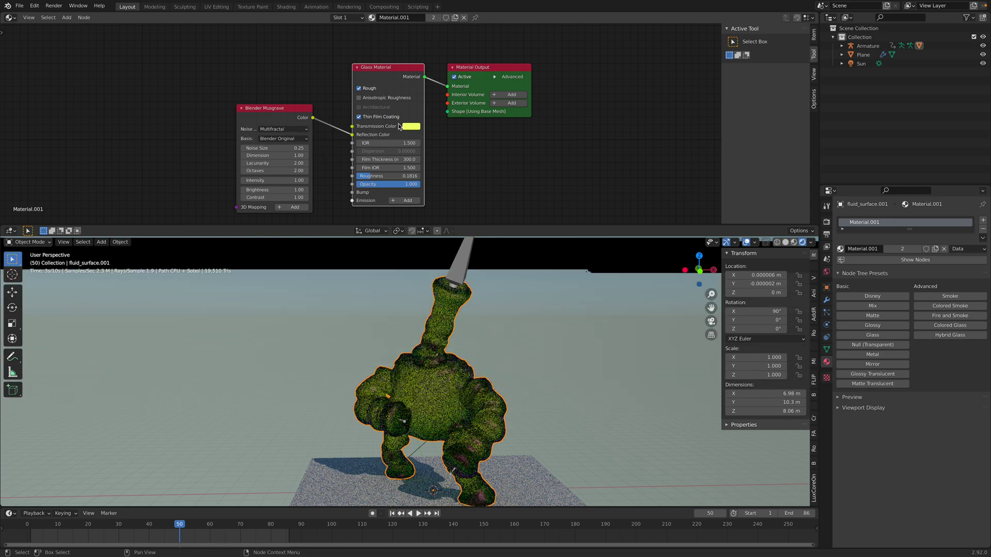
left_click(364, 91)
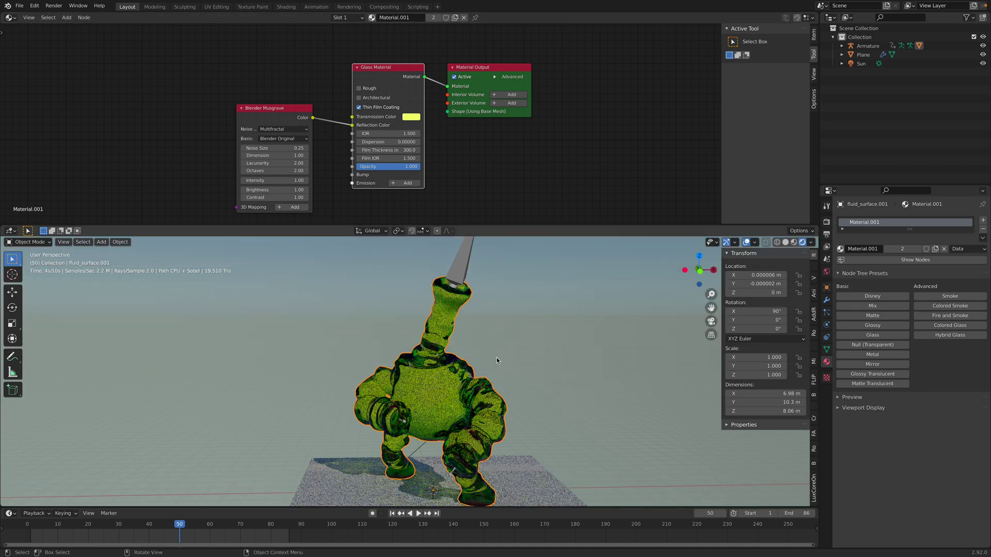
Step: Save the file, switch the viewport to solid shading, and play back the character's animation from several angles
middle_click_drag(522, 470, 515, 385)
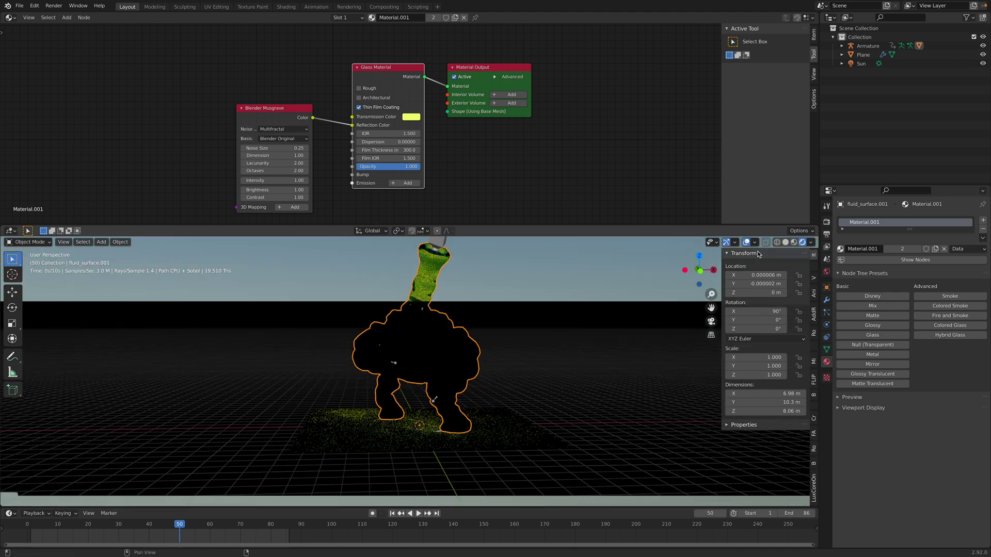
left_click(785, 242)
key("space")
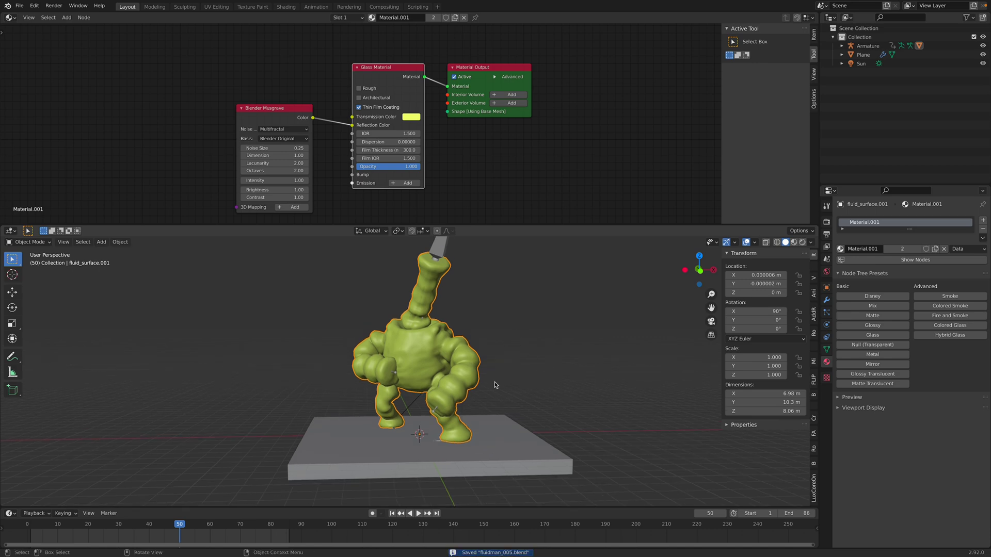
left_click(746, 243)
left_click(726, 242)
middle_click_drag(583, 333, 466, 352)
key("space")
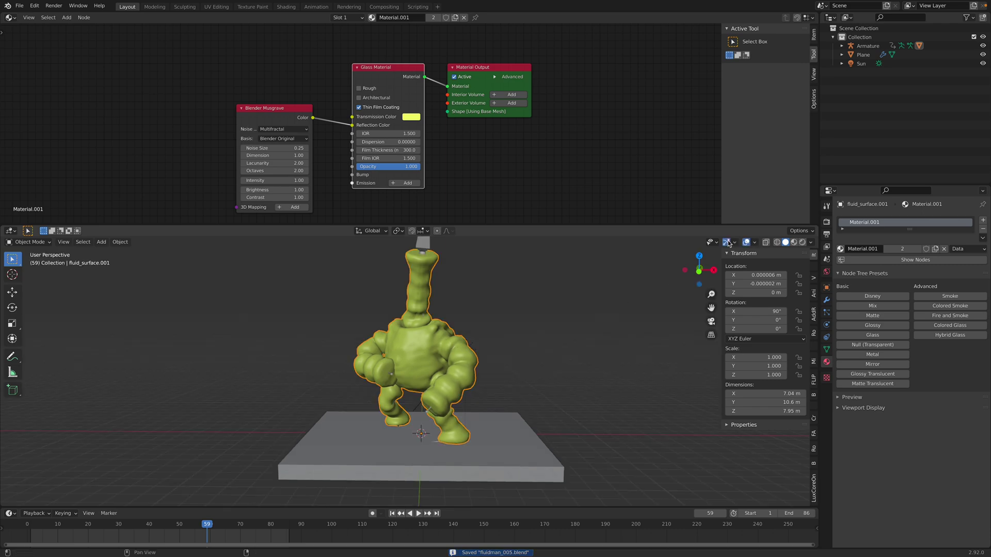
key("space")
middle_click_drag(597, 289, 550, 329)
key("space")
Step: Export the scene to the Desktop in glTF Binary format as fluidman_005.glb
left_click(19, 6)
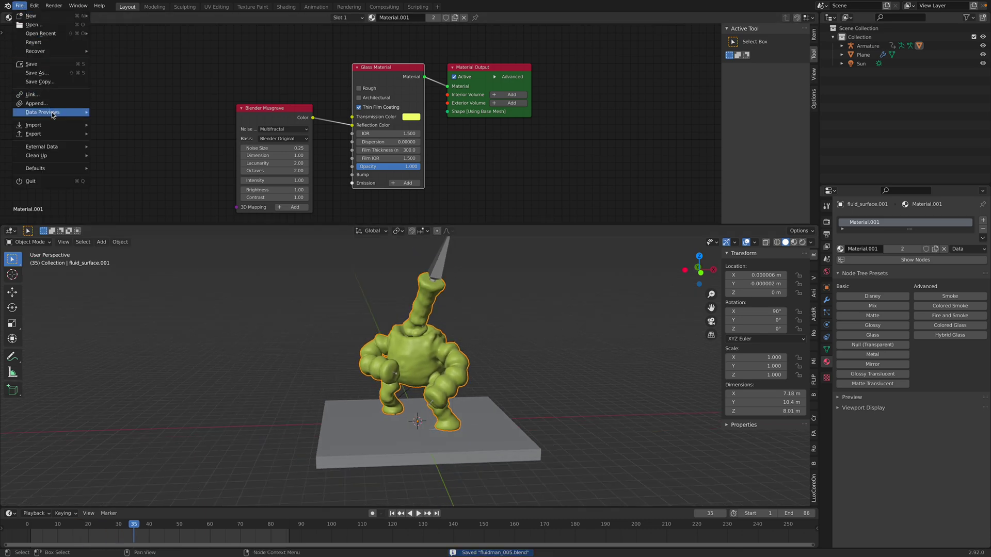
left_click(142, 197)
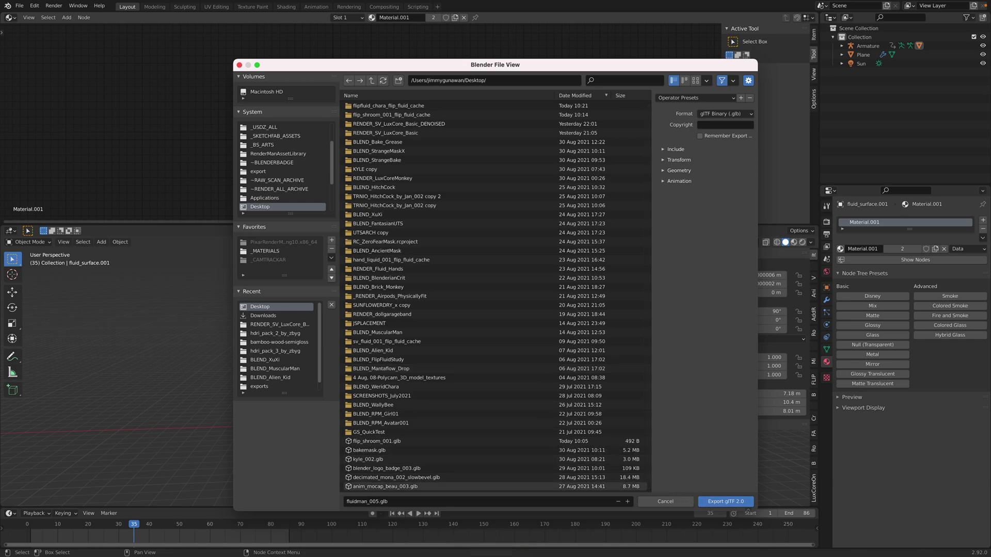
key("Return")
Step: Switch to the desktop, minimize the Twitter window, and load fluidman_005.glb into Reality Converter
key("ctrl+Left")
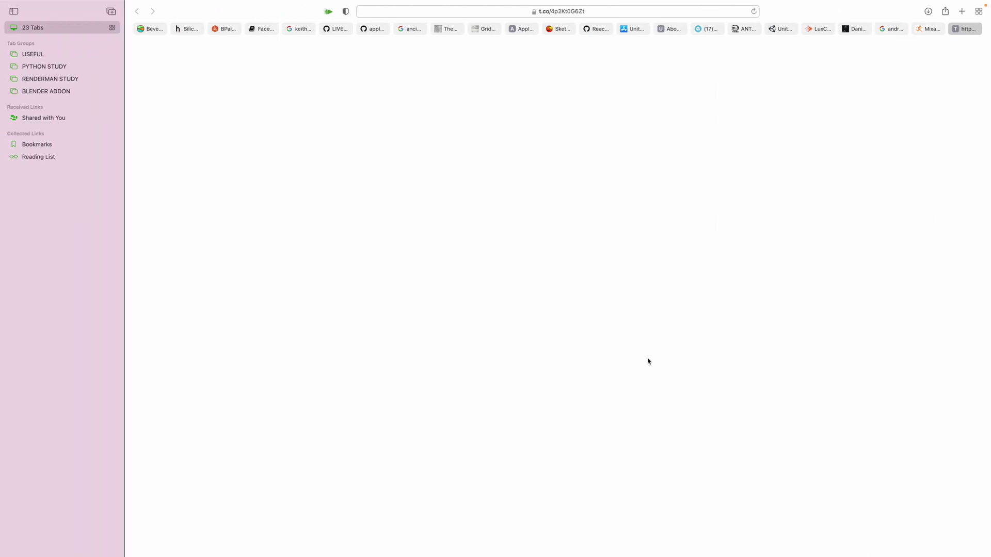
key("ctrl+Left")
left_click(286, 27)
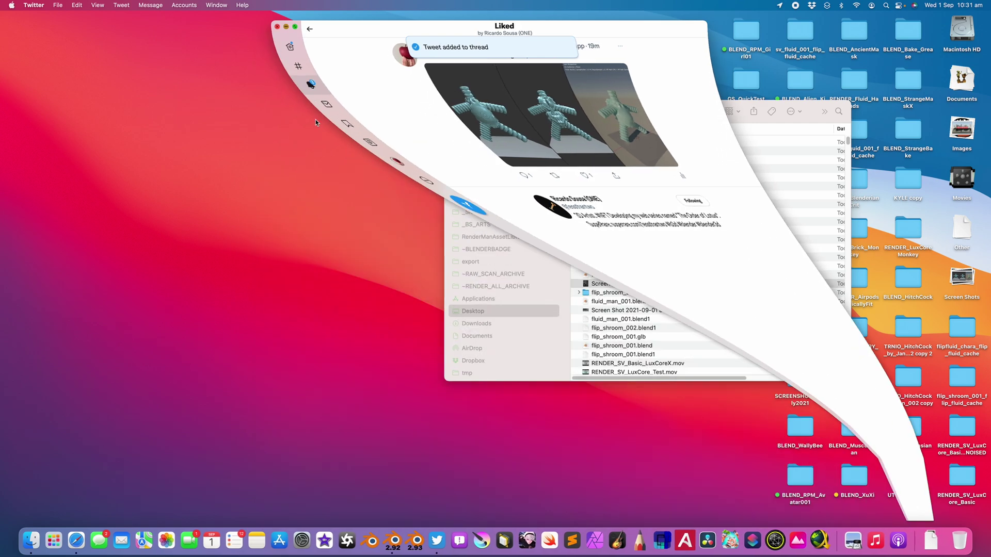
left_click_drag(544, 121, 604, 135)
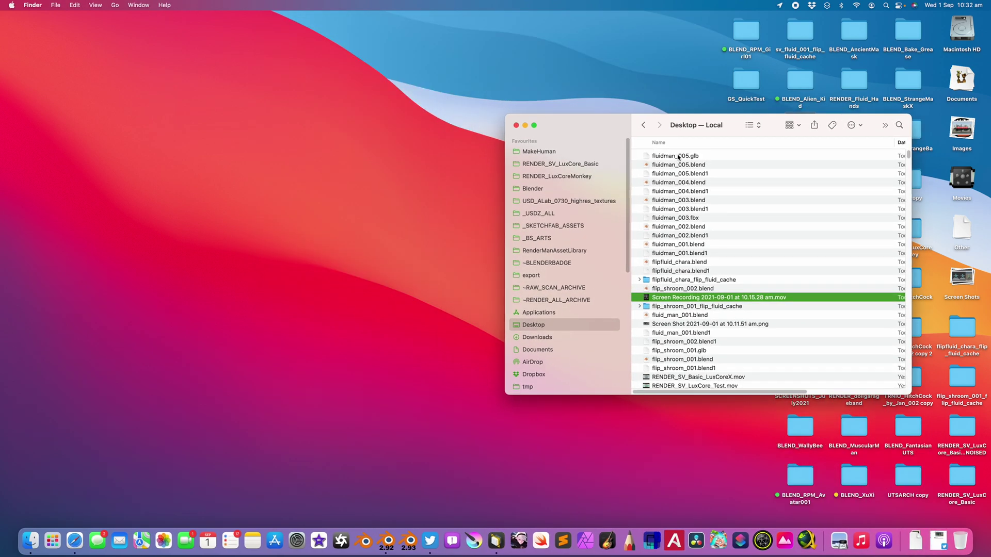
left_click_drag(450, 162, 452, 163)
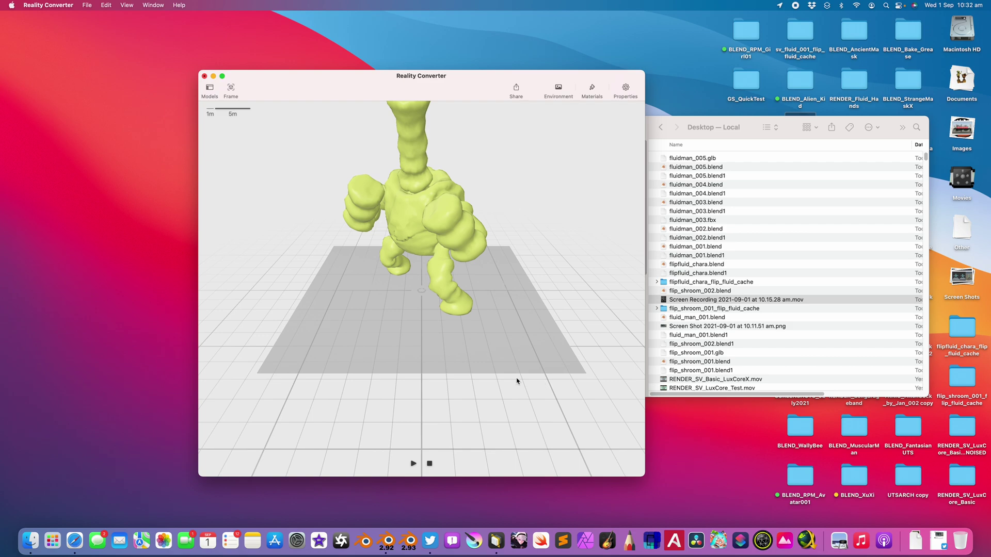
Step: Play the character's animation in Reality Converter and arrange its window beside the Finder window
left_click_drag(516, 381, 411, 466)
left_click(413, 464)
left_click_drag(447, 387, 465, 292)
left_click_drag(457, 77, 395, 71)
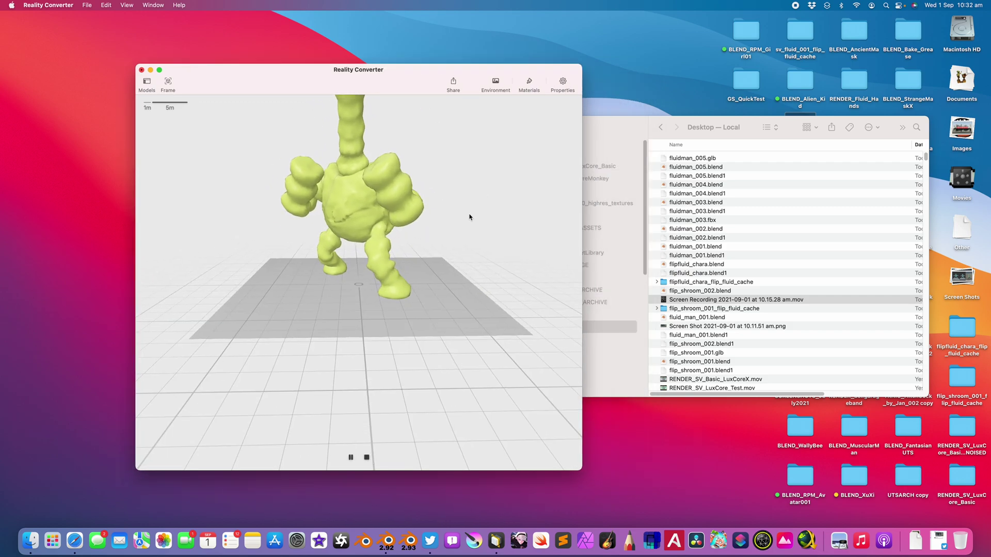
left_click_drag(617, 133, 714, 114)
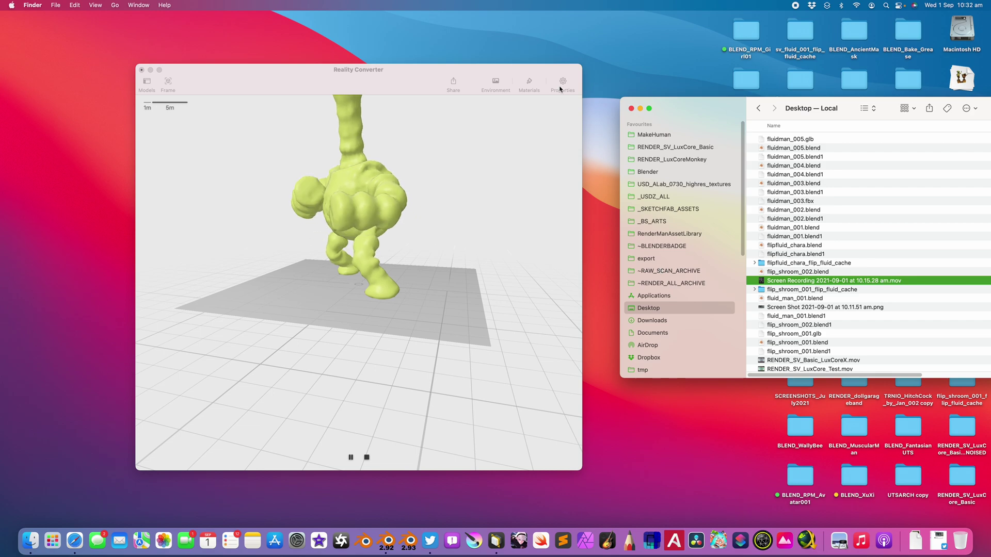
Step: Show the model's materials and select Material_001
left_click(537, 84)
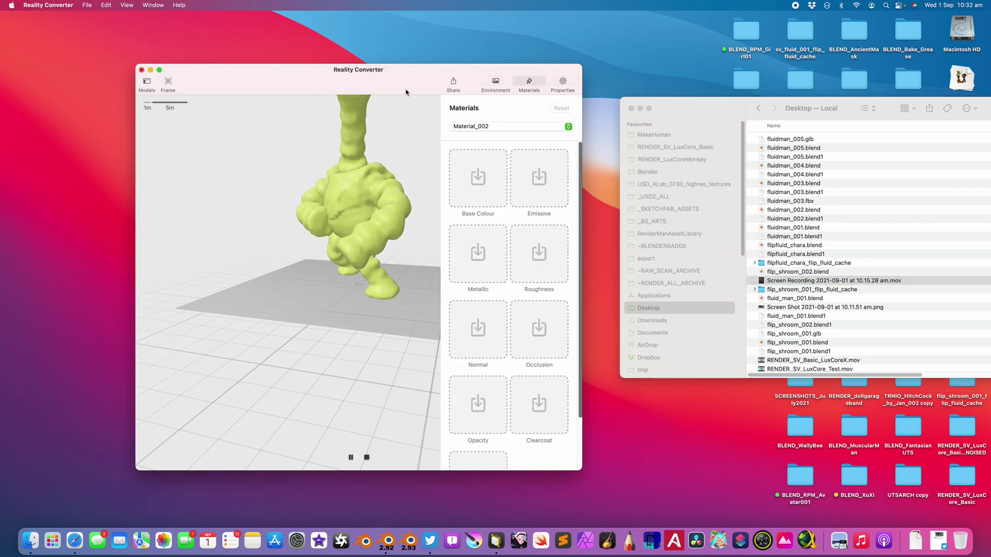
left_click_drag(408, 94, 386, 94)
left_click(457, 129)
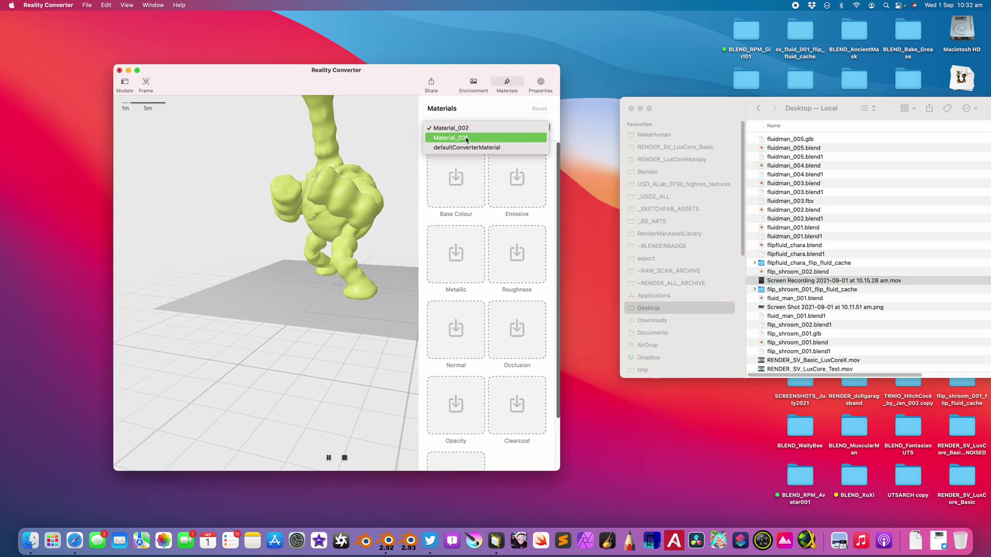
left_click(467, 137)
Step: Open the _MATERIALS folder inside Documents in Finder
left_click(684, 330)
scroll(684, 334, "down", 2)
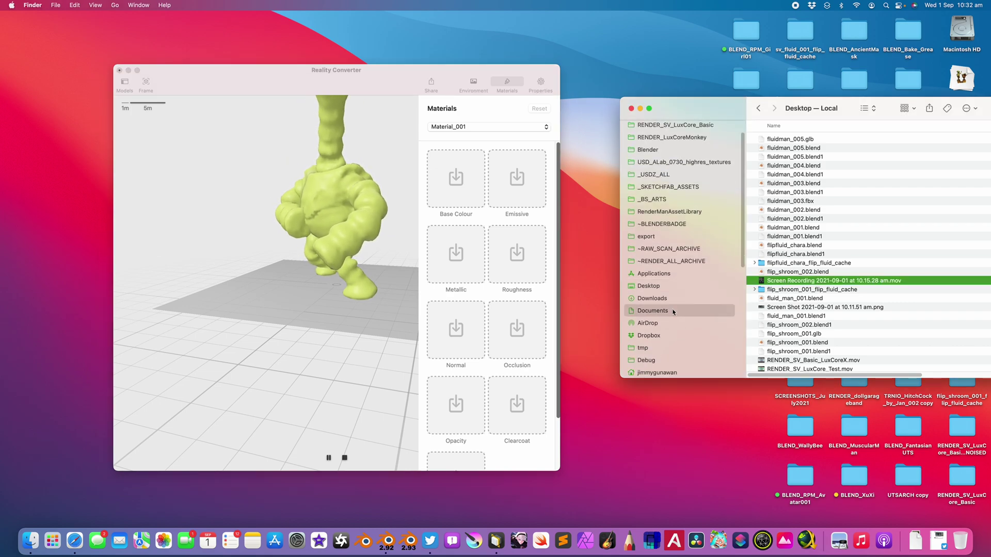
left_click(673, 311)
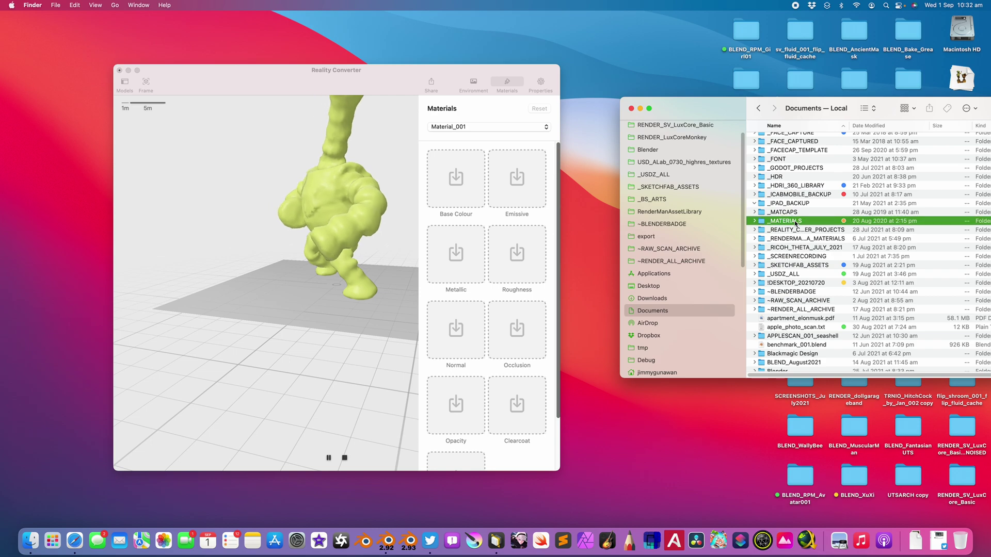
double_click(785, 221)
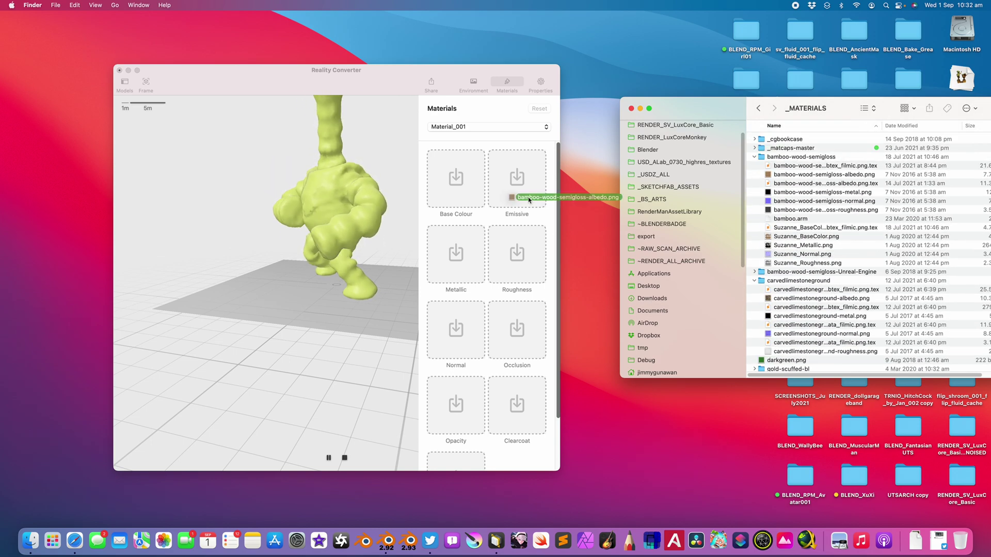
Step: Assign the bamboo-wood-semigloss albedo, metal, roughness and normal images to Material_001's Base Colour, Metallic, Roughness and Normal maps
left_click_drag(824, 195, 517, 254)
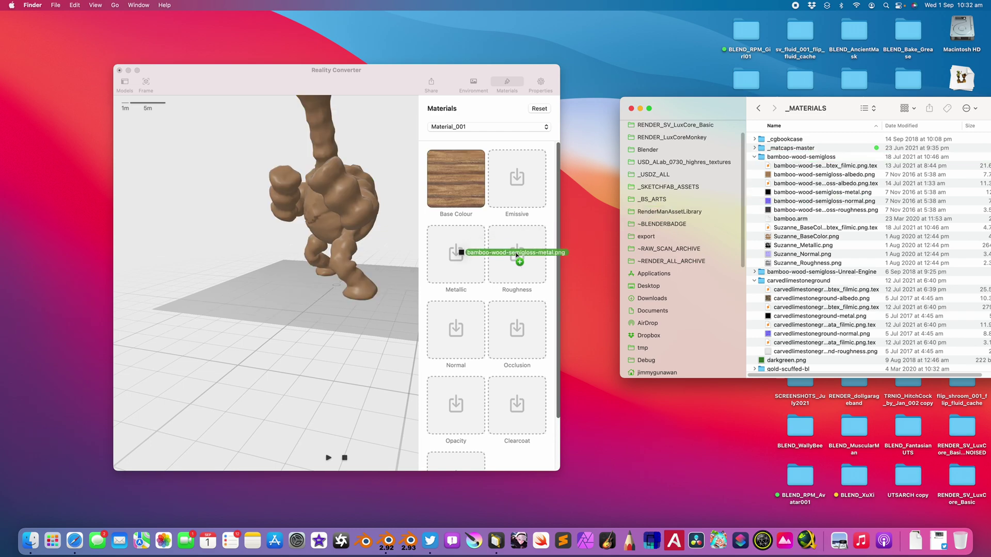
left_click_drag(747, 229, 537, 269)
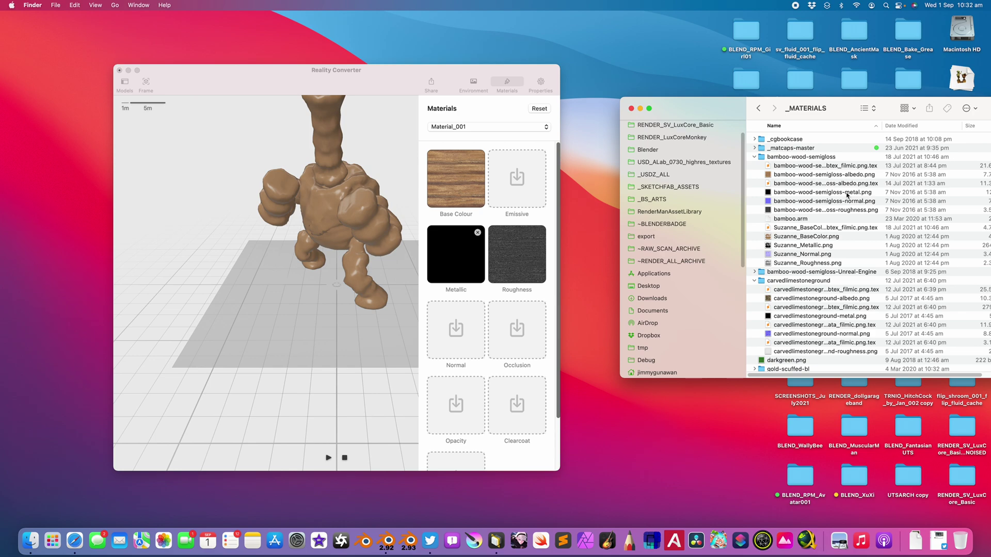
left_click_drag(466, 329, 462, 330)
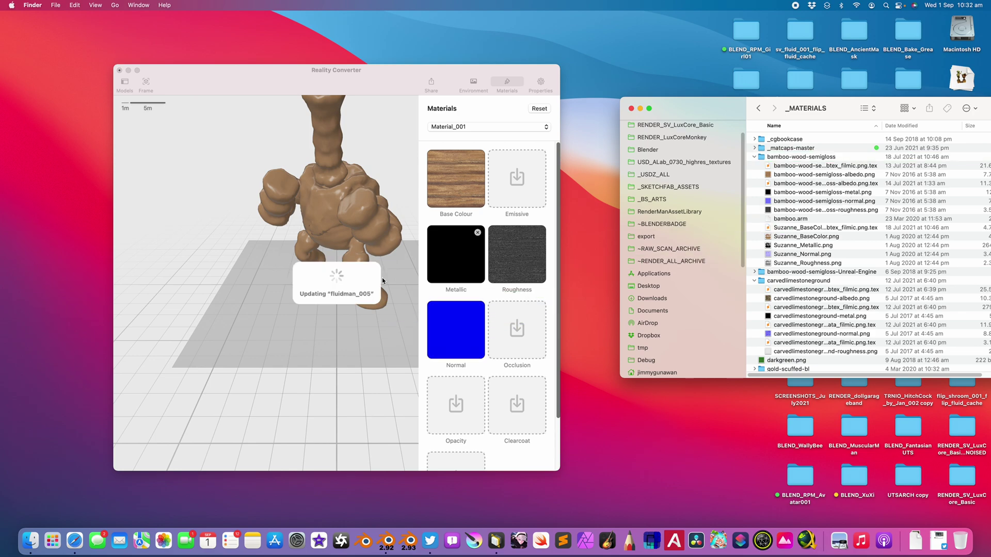
Step: Play the animation with the bamboo material and examine the character from different angles
left_click(352, 236)
mouse_move(359, 226)
left_mouse_down()
mouse_move(380, 219)
mouse_move(363, 214)
left_mouse_up()
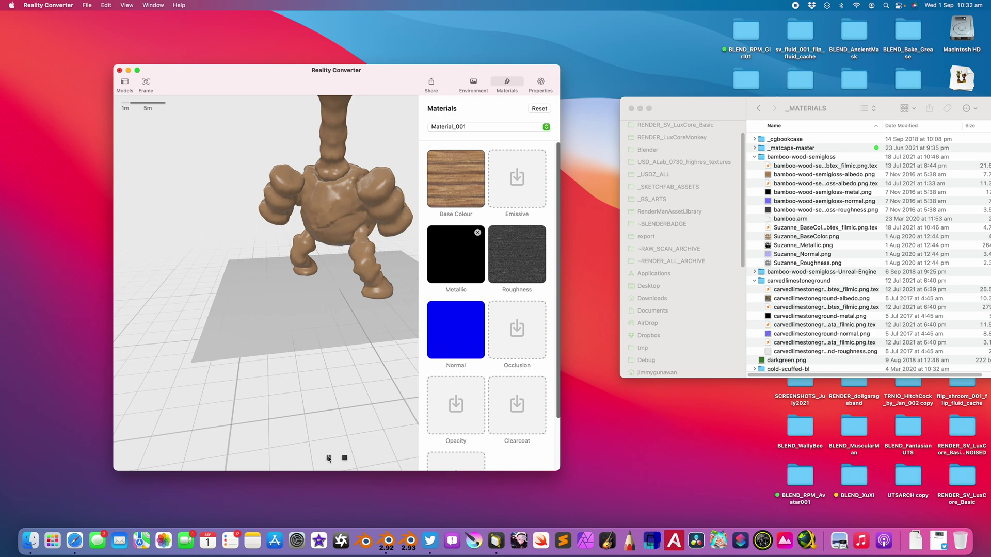
left_click_drag(331, 452, 334, 400)
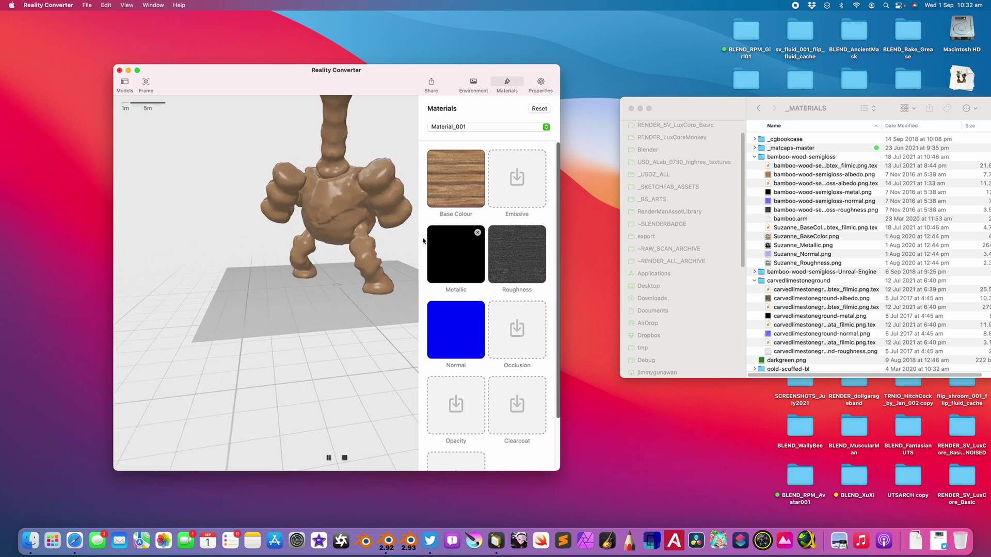
left_click_drag(290, 86, 272, 87)
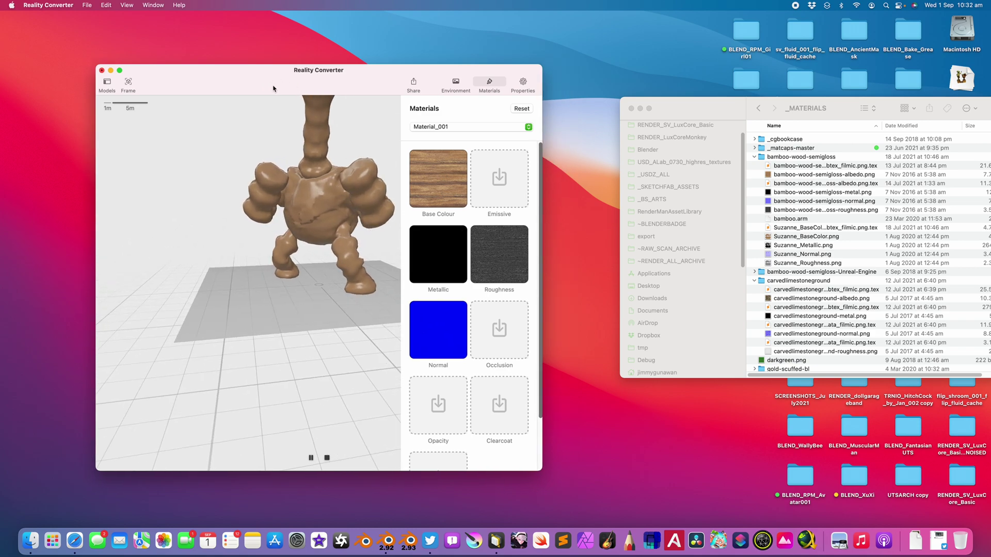
left_click_drag(335, 288, 350, 283)
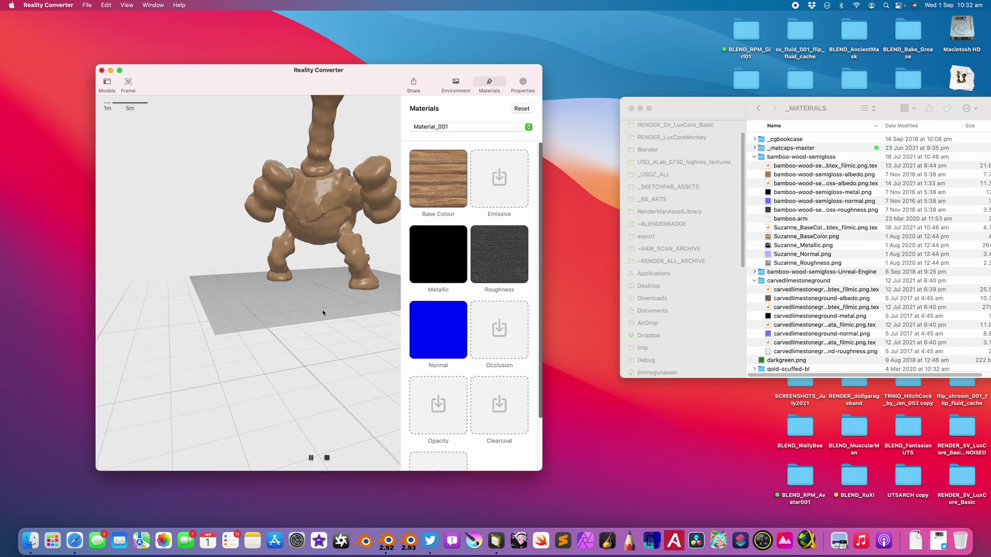
Step: Export the textured model to the Desktop as fluidman_005.usdz
key("super+e")
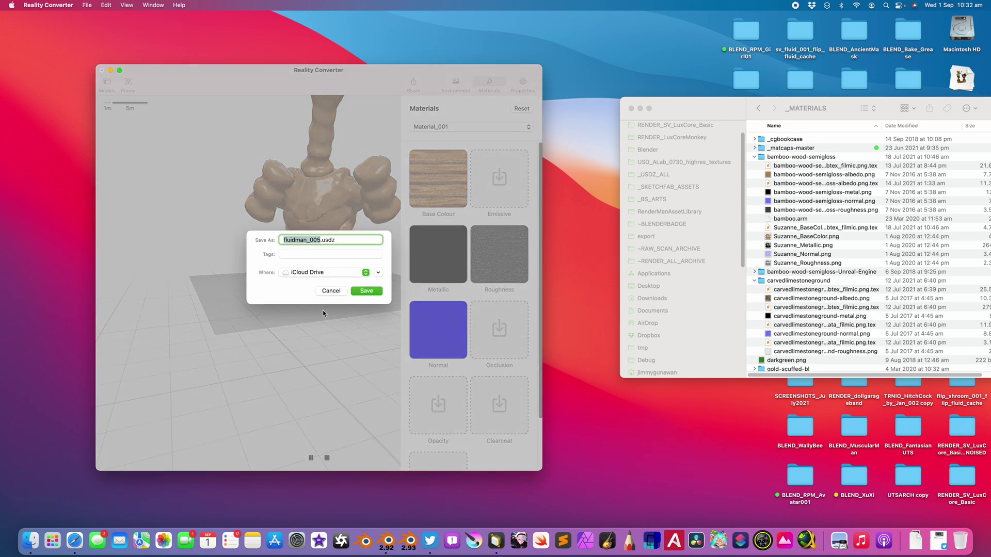
left_click(345, 277)
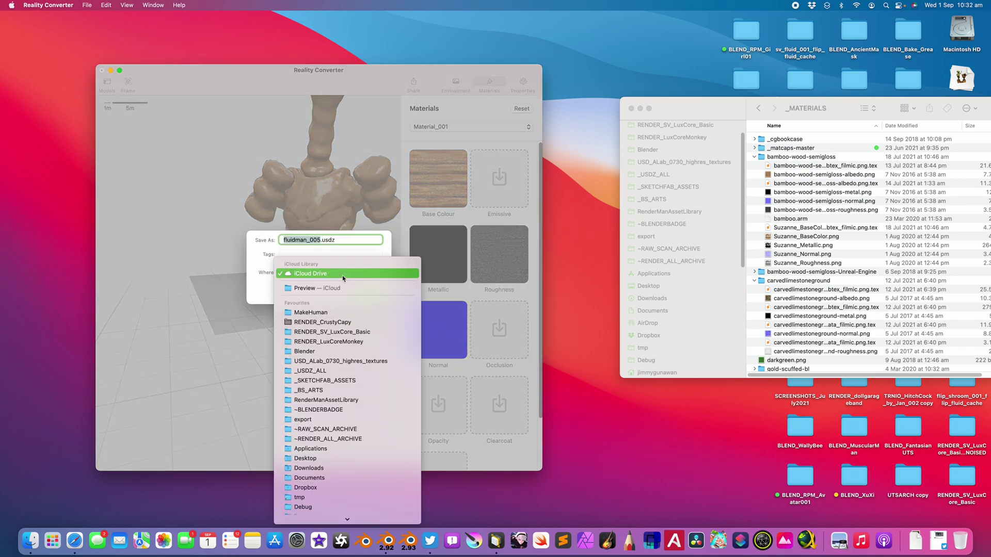
left_click(335, 460)
left_click(366, 291)
Step: Show the Desktop folder in Finder and preview fluidman_005.usdz with Quick Look
left_click_drag(636, 105, 449, 78)
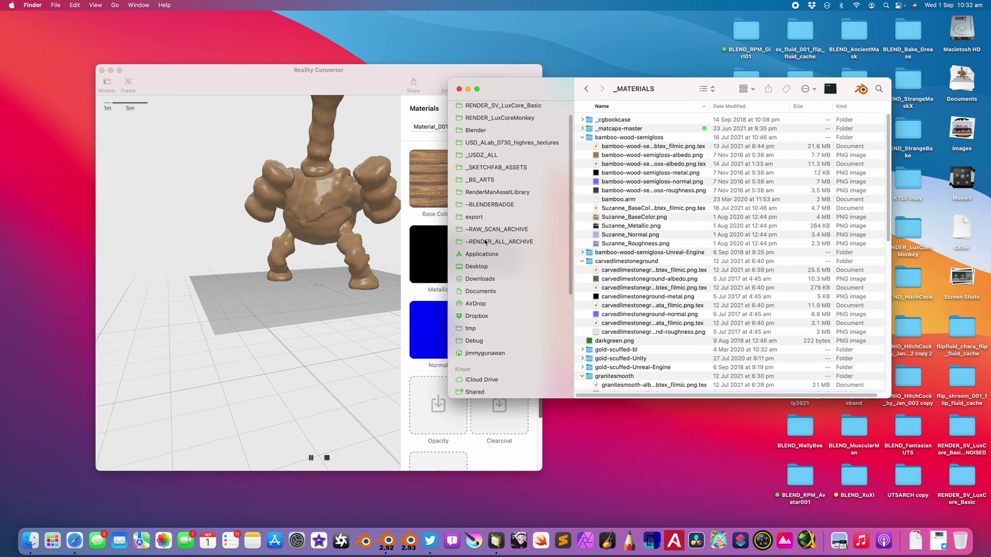
left_click(476, 267)
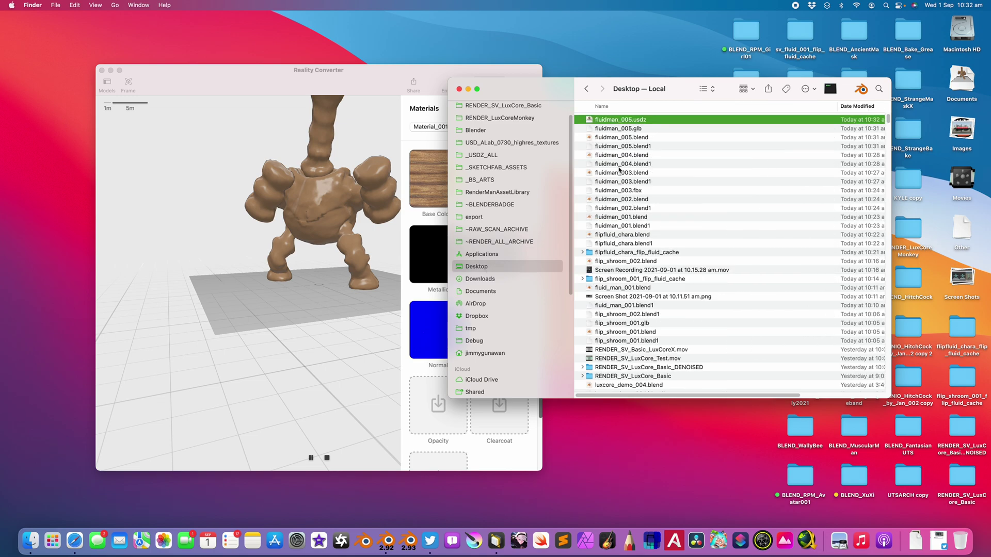
key("space")
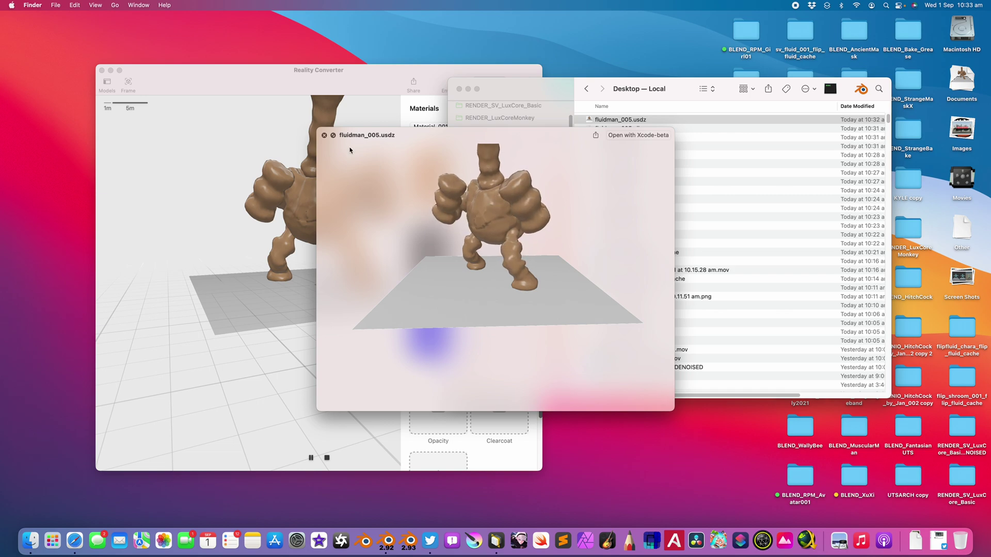
left_click(356, 100)
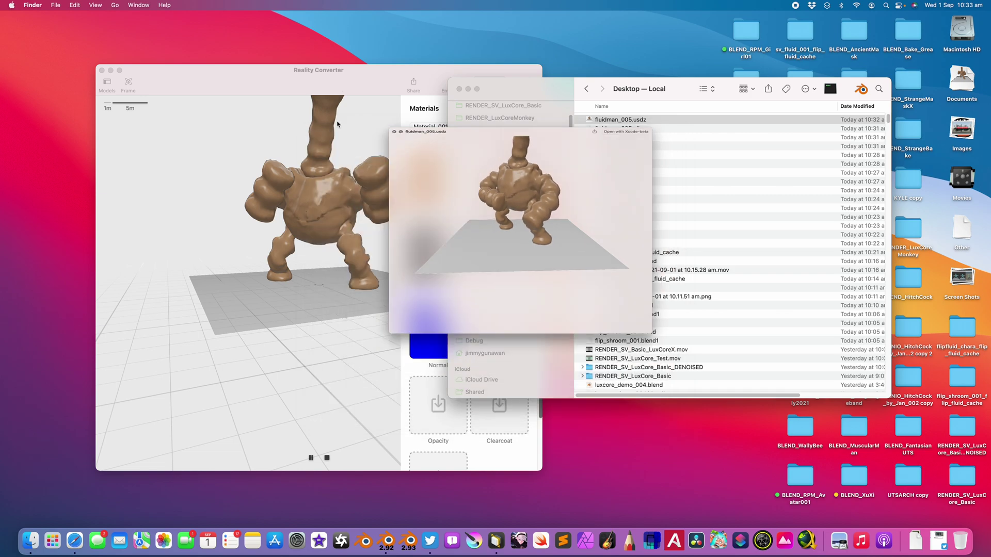
Step: Check Material_001's Base Colour map and the list of the model's materials in Reality Converter
left_click(454, 194)
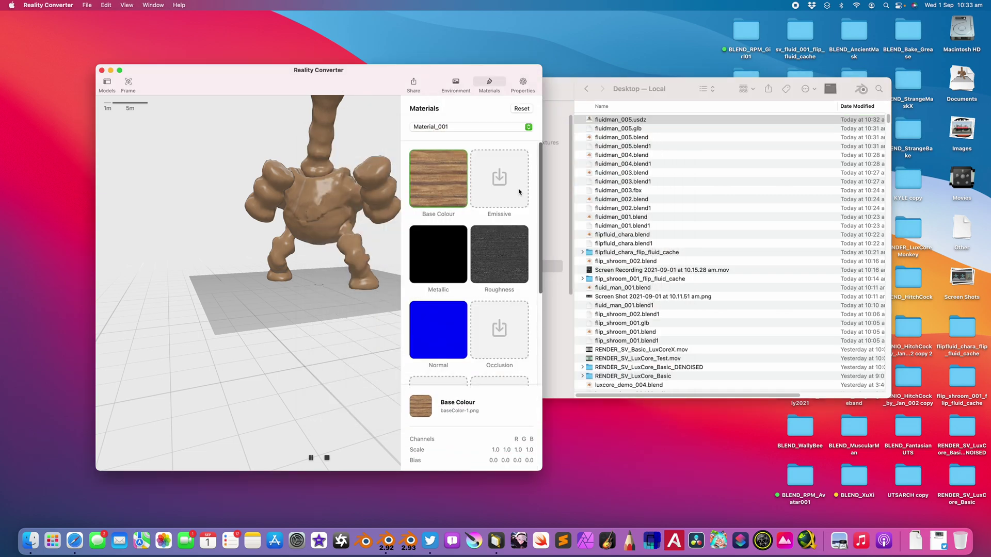
left_click(458, 127)
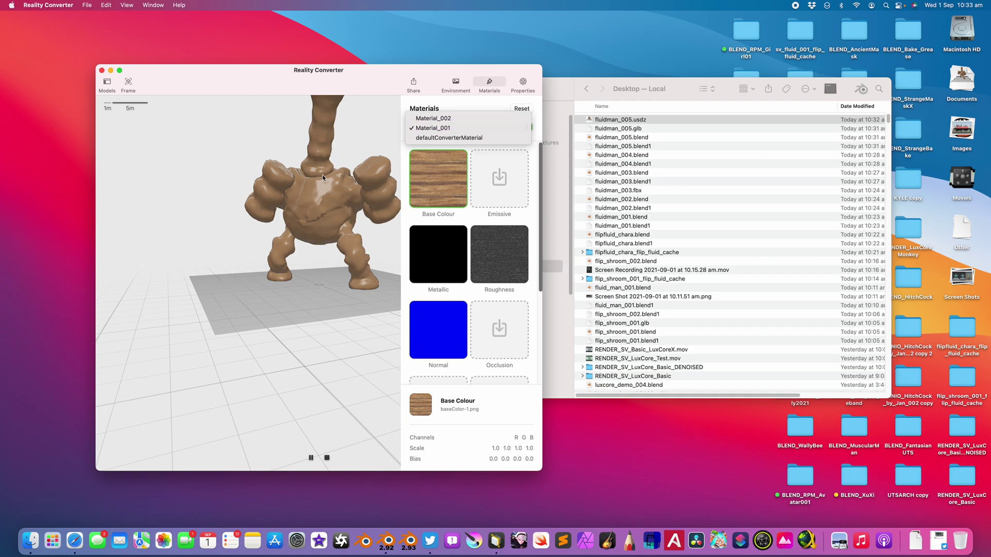
left_click_drag(322, 175, 308, 198)
Step: Switch back to Blender, save the file, and set the viewport to rendered shading
key("ctrl+Right")
key("ctrl+Right")
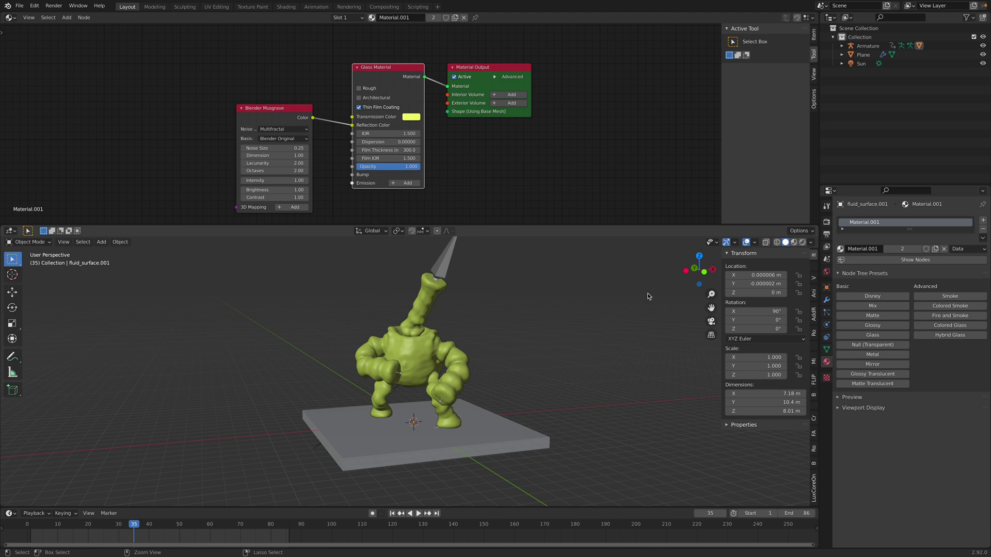
key("ctrl+s")
left_click(804, 243)
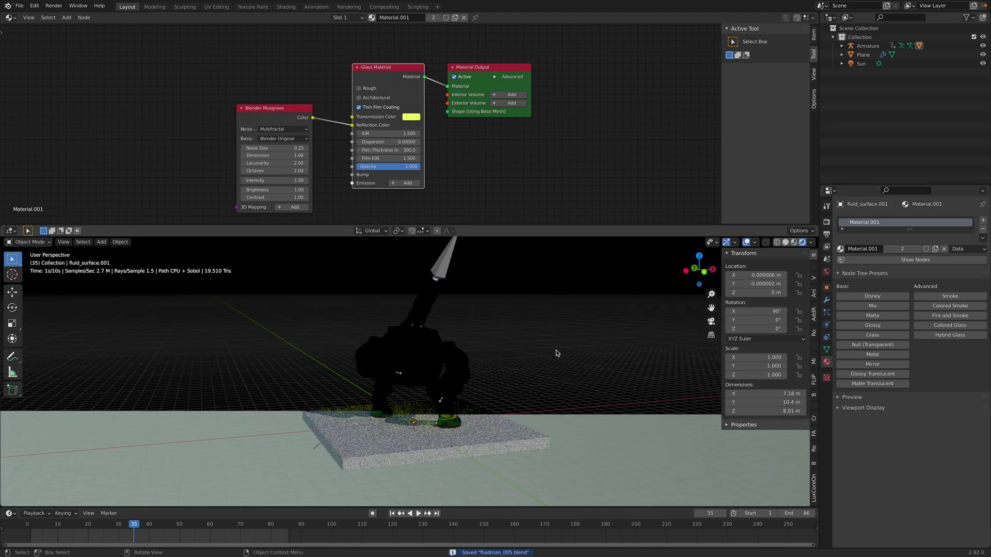